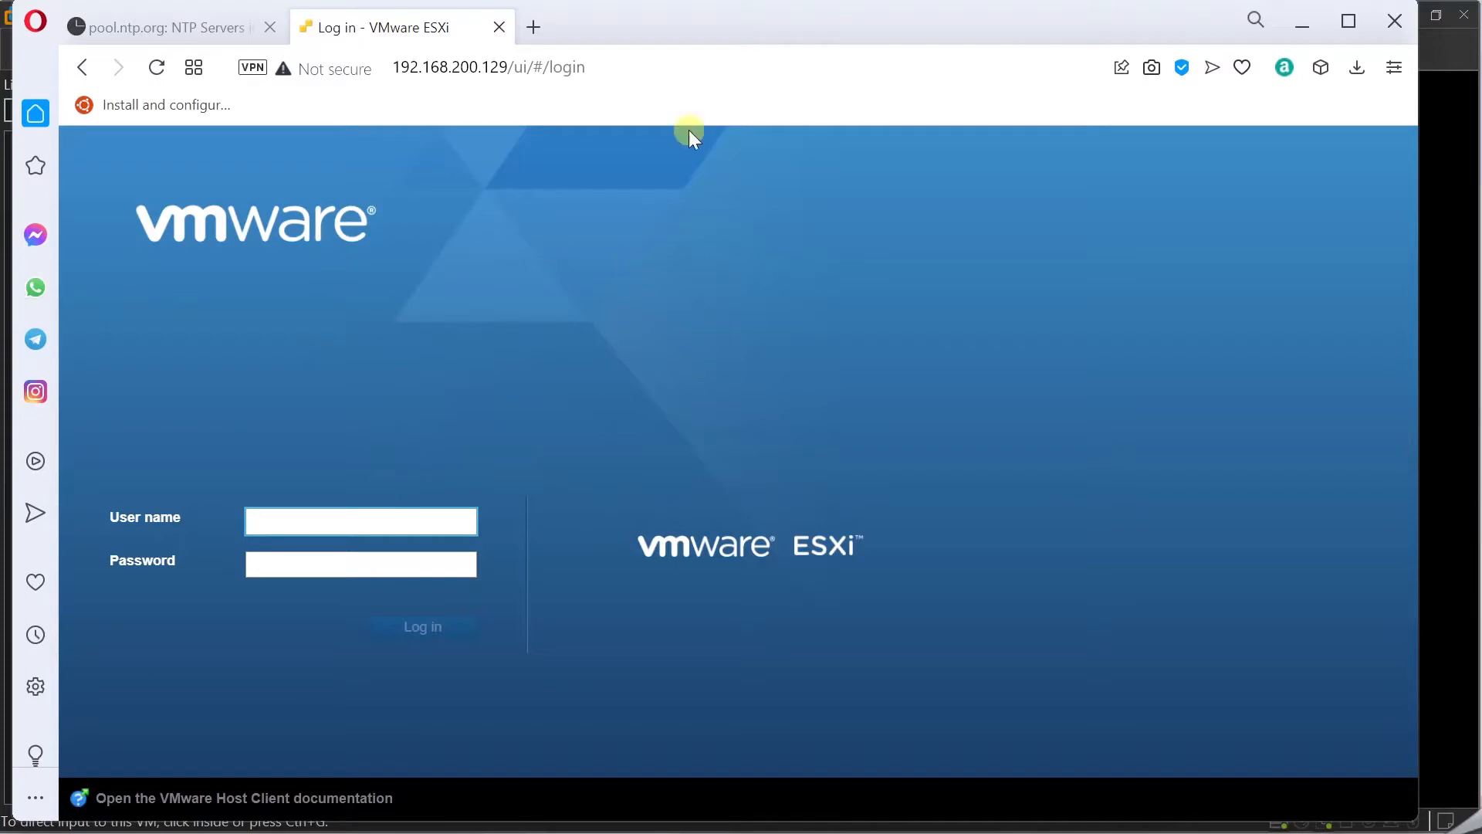
Log in to the ESXi host client at 192.168.200.129 as root, entering the account password.
left_click_drag(667, 45, 599, 27)
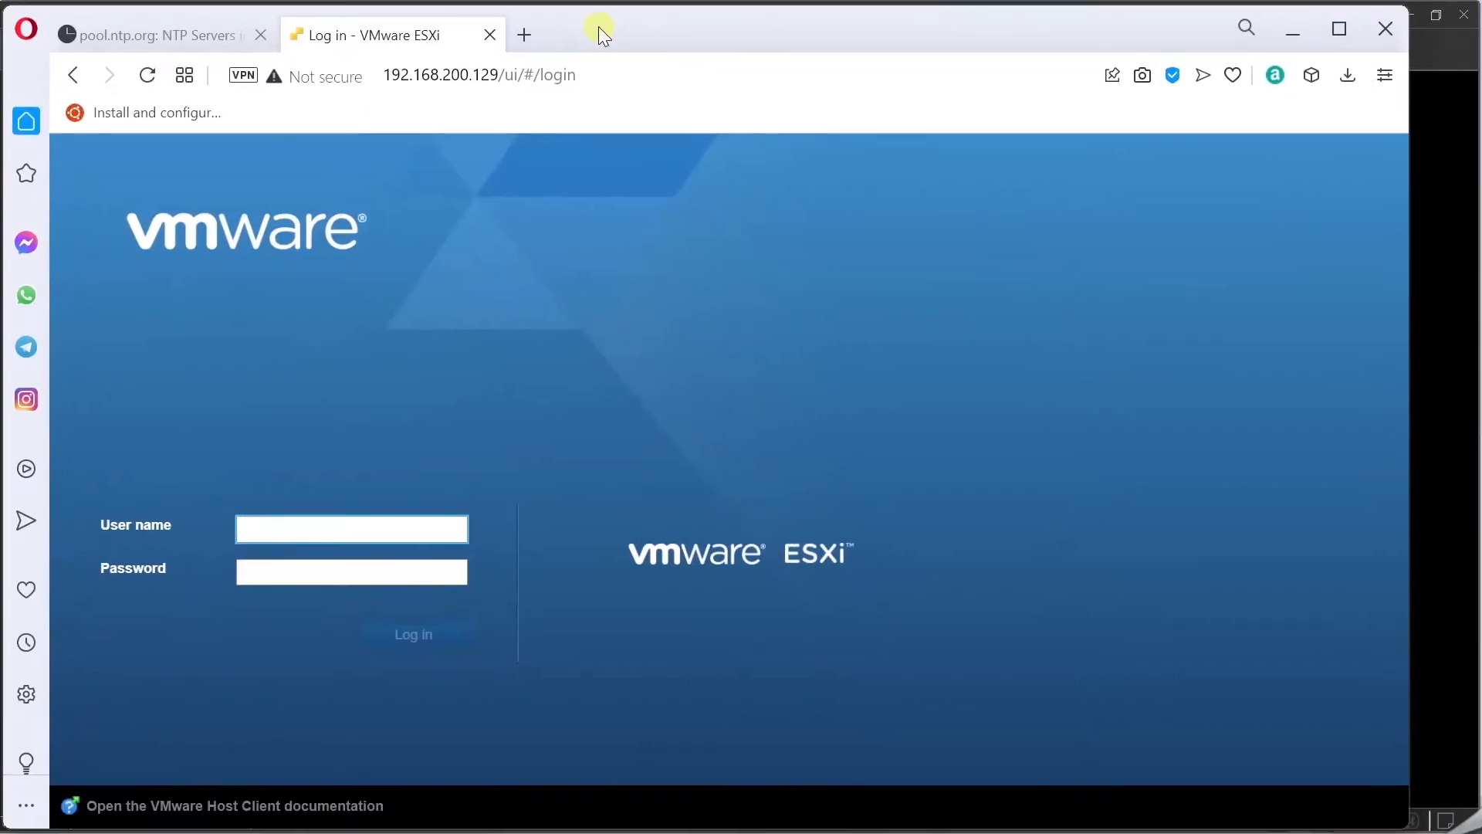
left_click(547, 74)
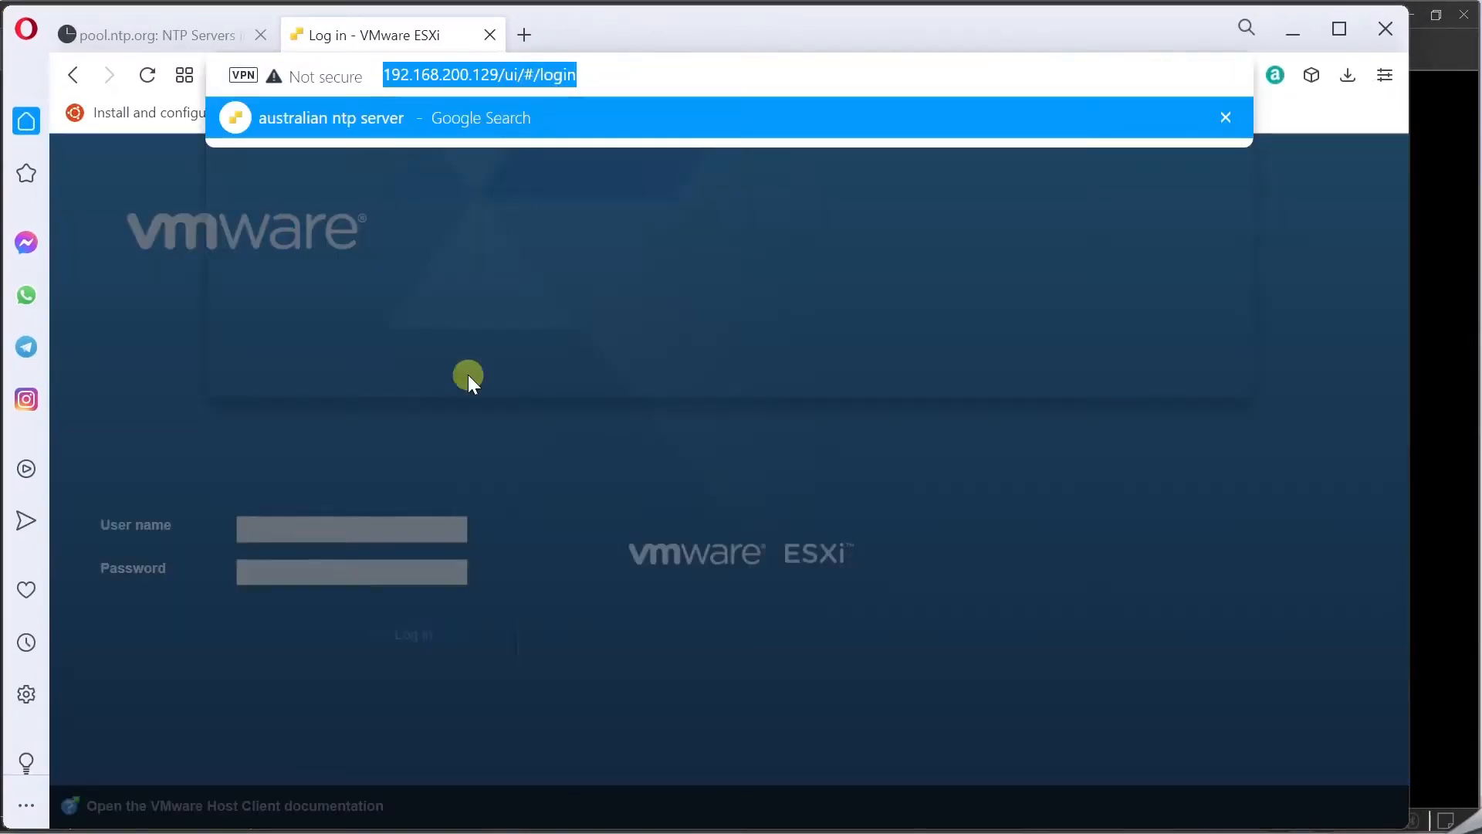
key("Escape")
left_click(393, 528)
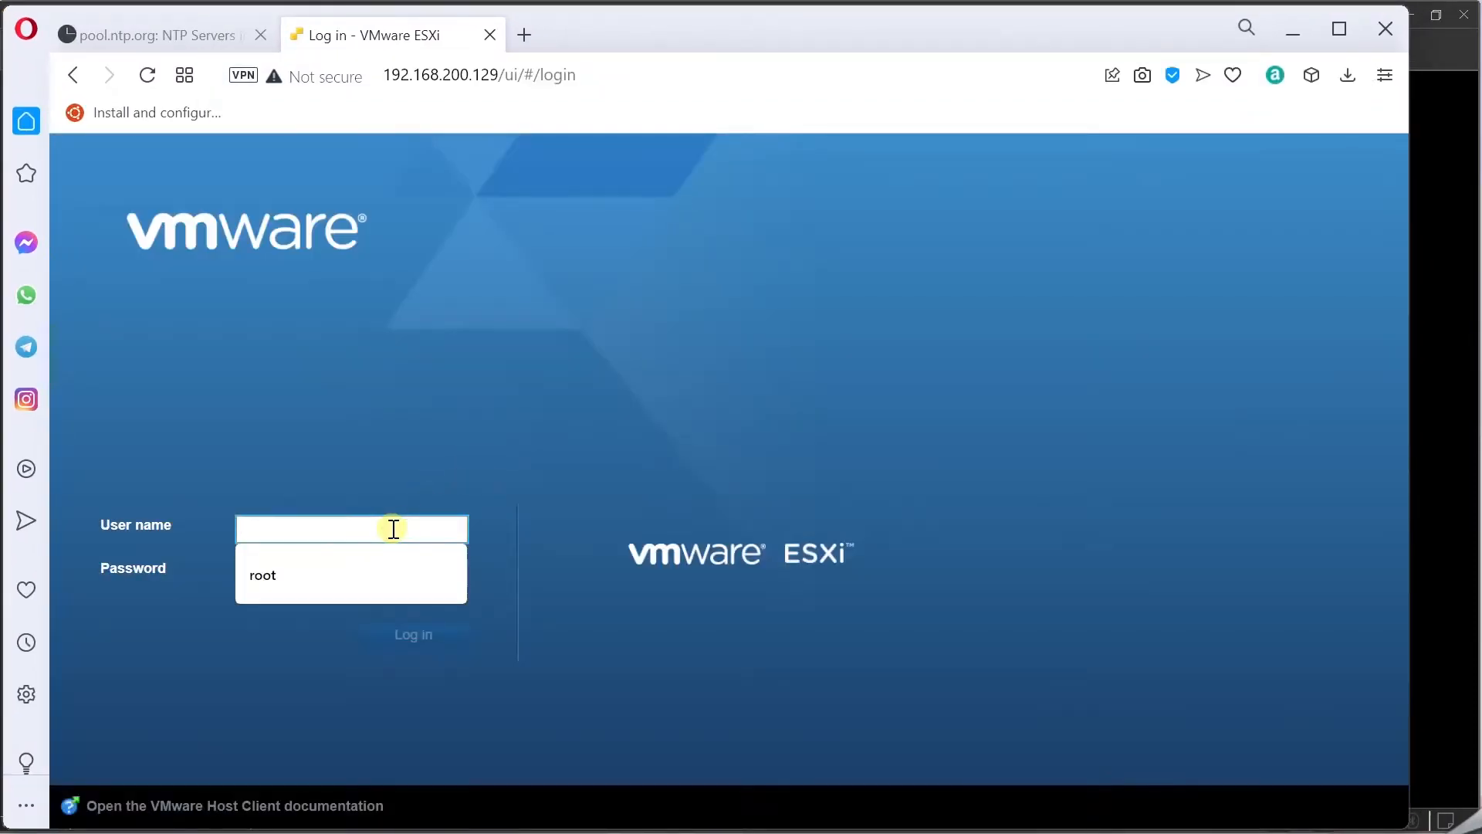
left_click(372, 557)
left_click(369, 566)
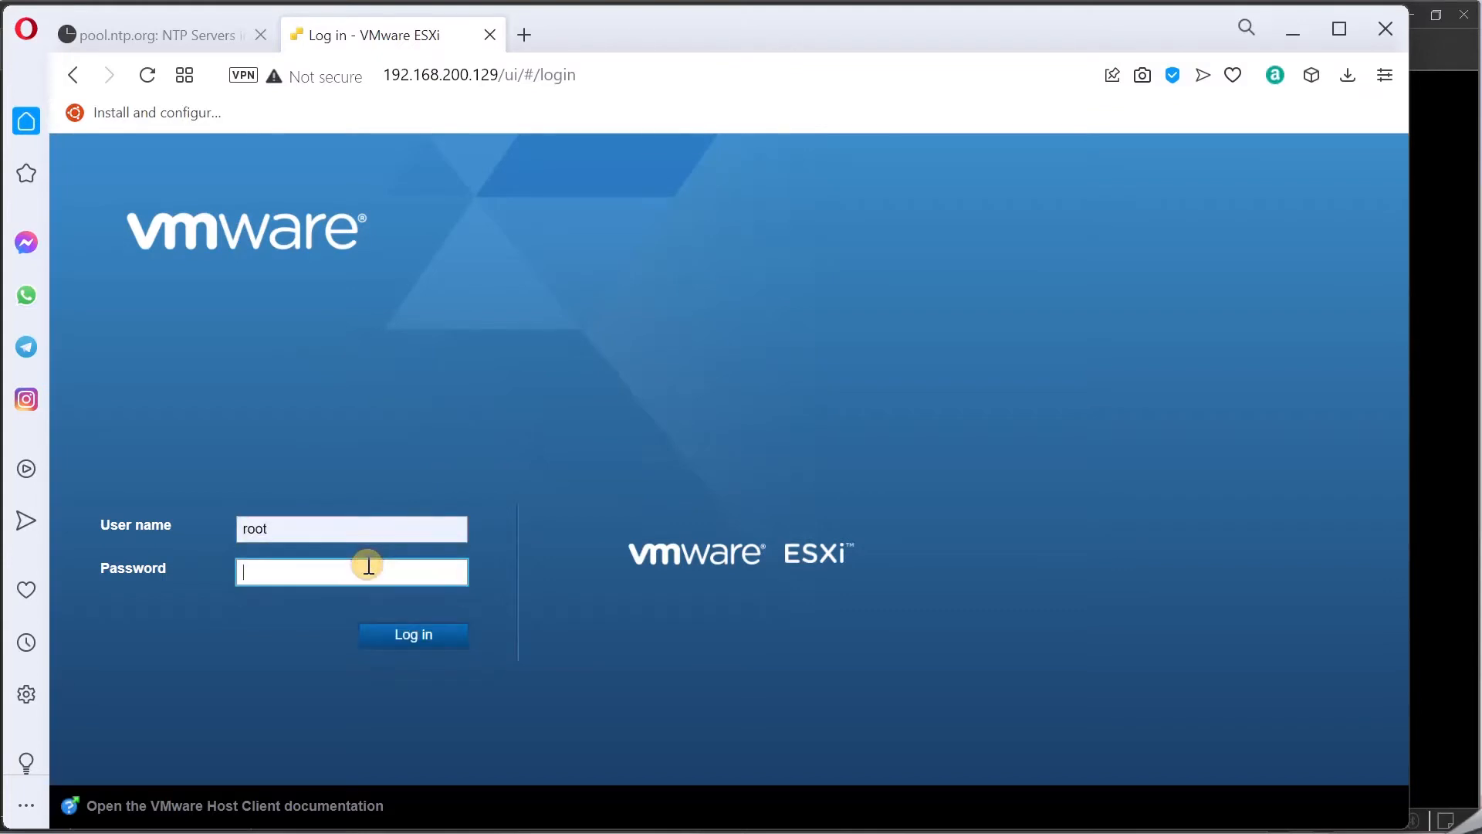
type("********")
key("Return")
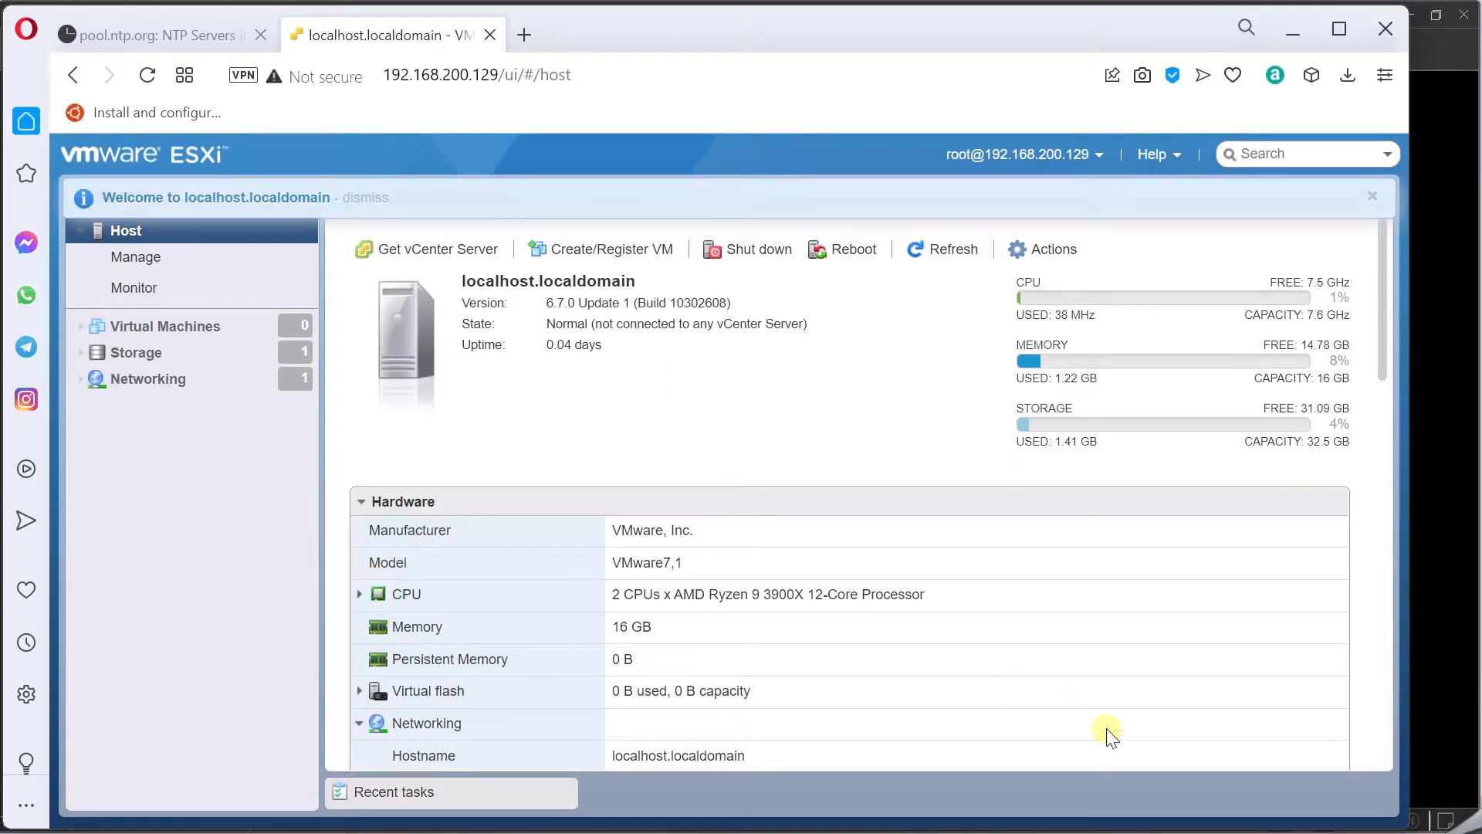
Widen the browser window and examine the host's hardware summary, including the memory and the expanded virtual flash details.
left_click_drag(1406, 795, 1478, 795)
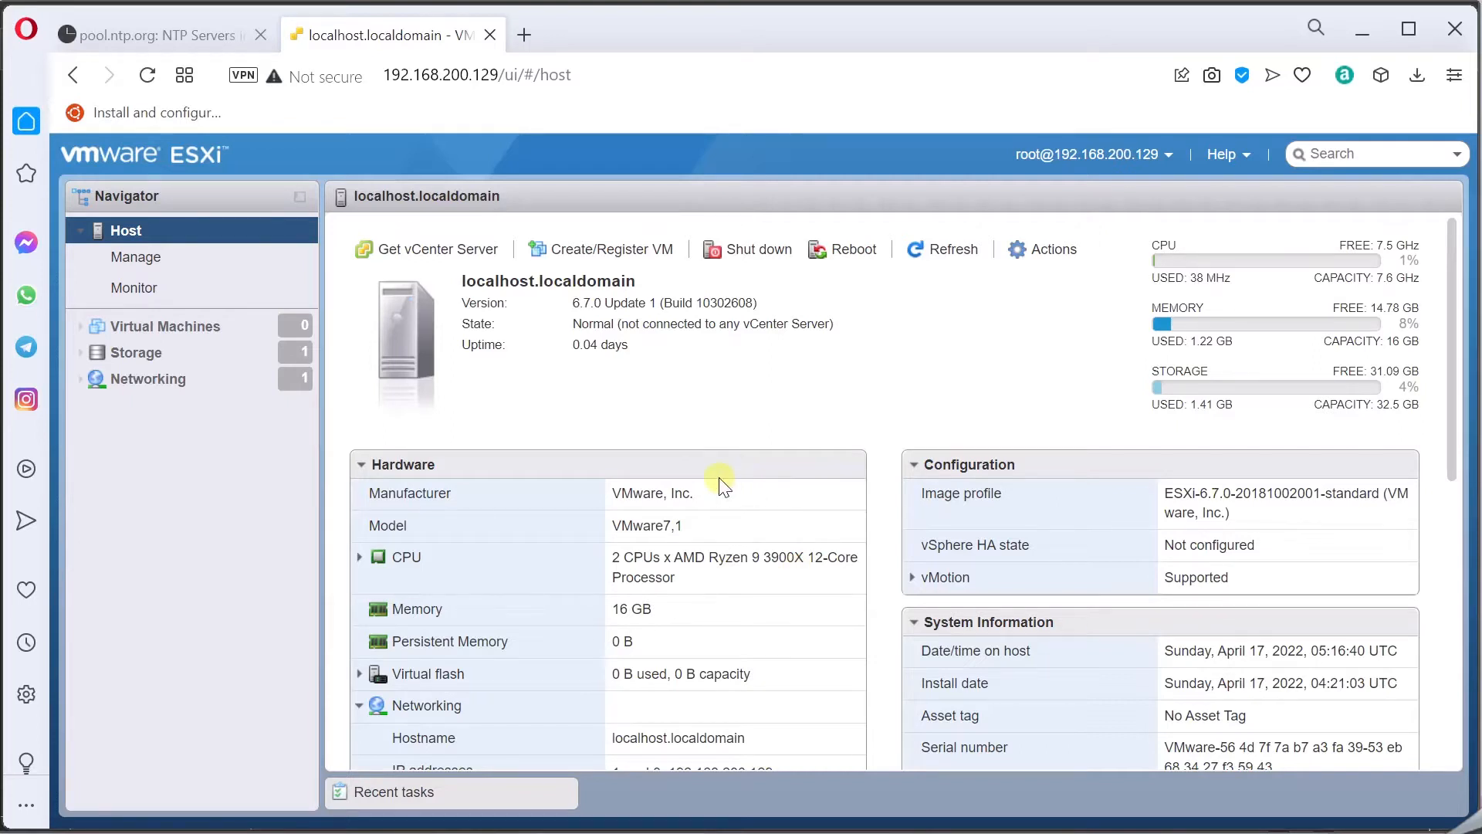
scroll(724, 486, "down", 1)
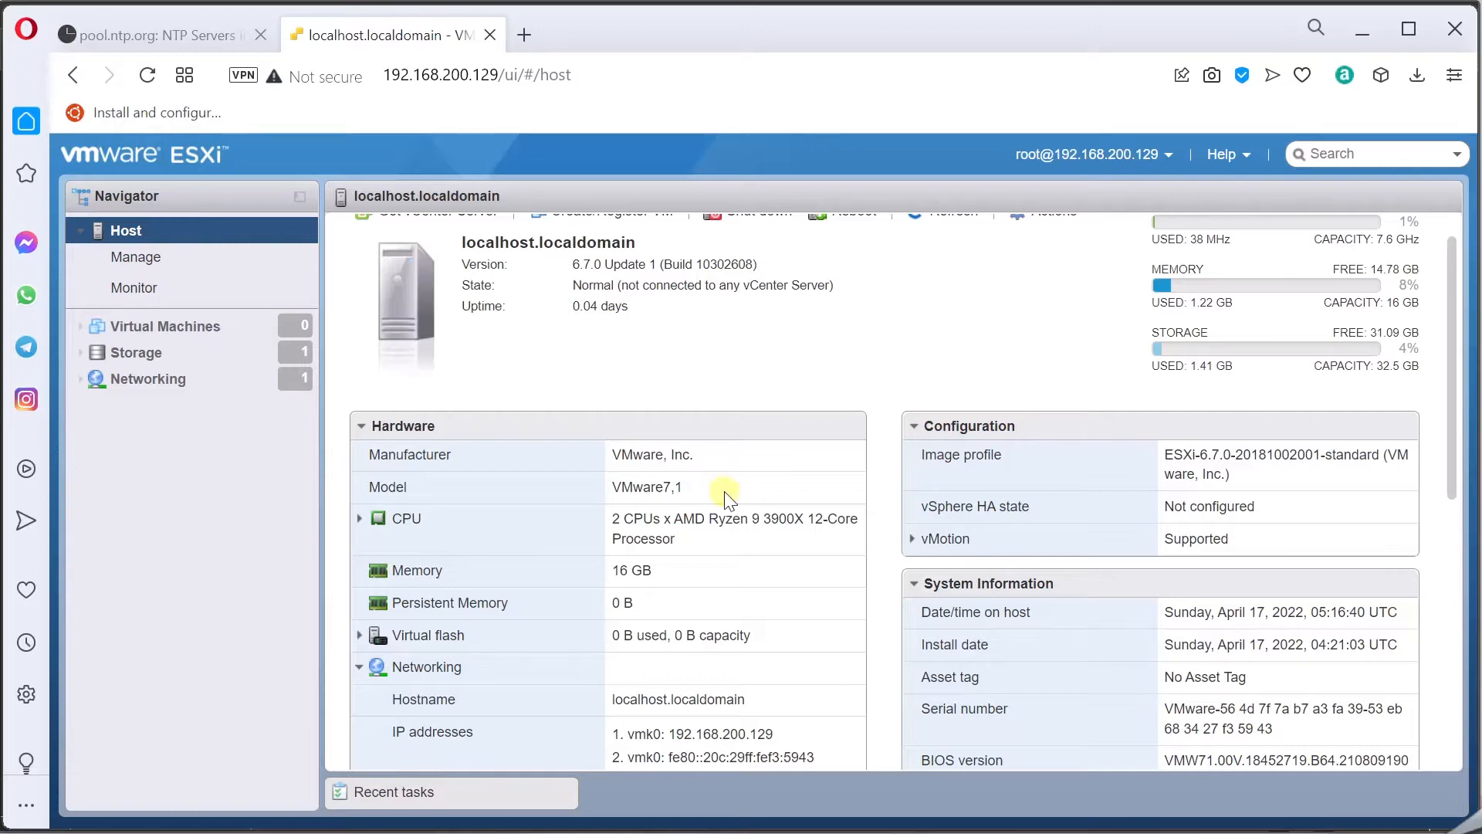
left_click_drag(659, 573, 610, 570)
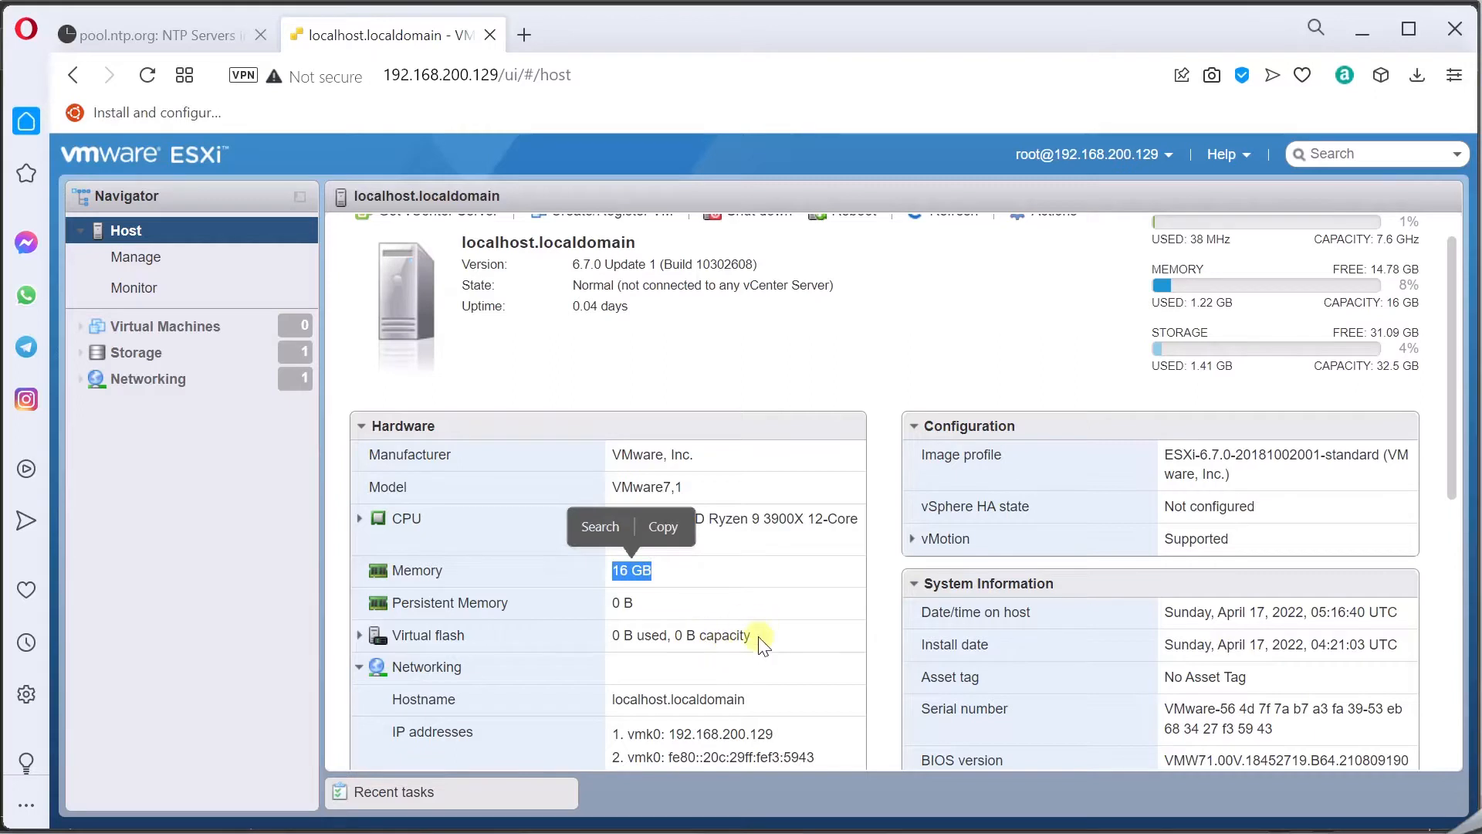
left_click_drag(750, 635, 357, 639)
left_click(359, 634)
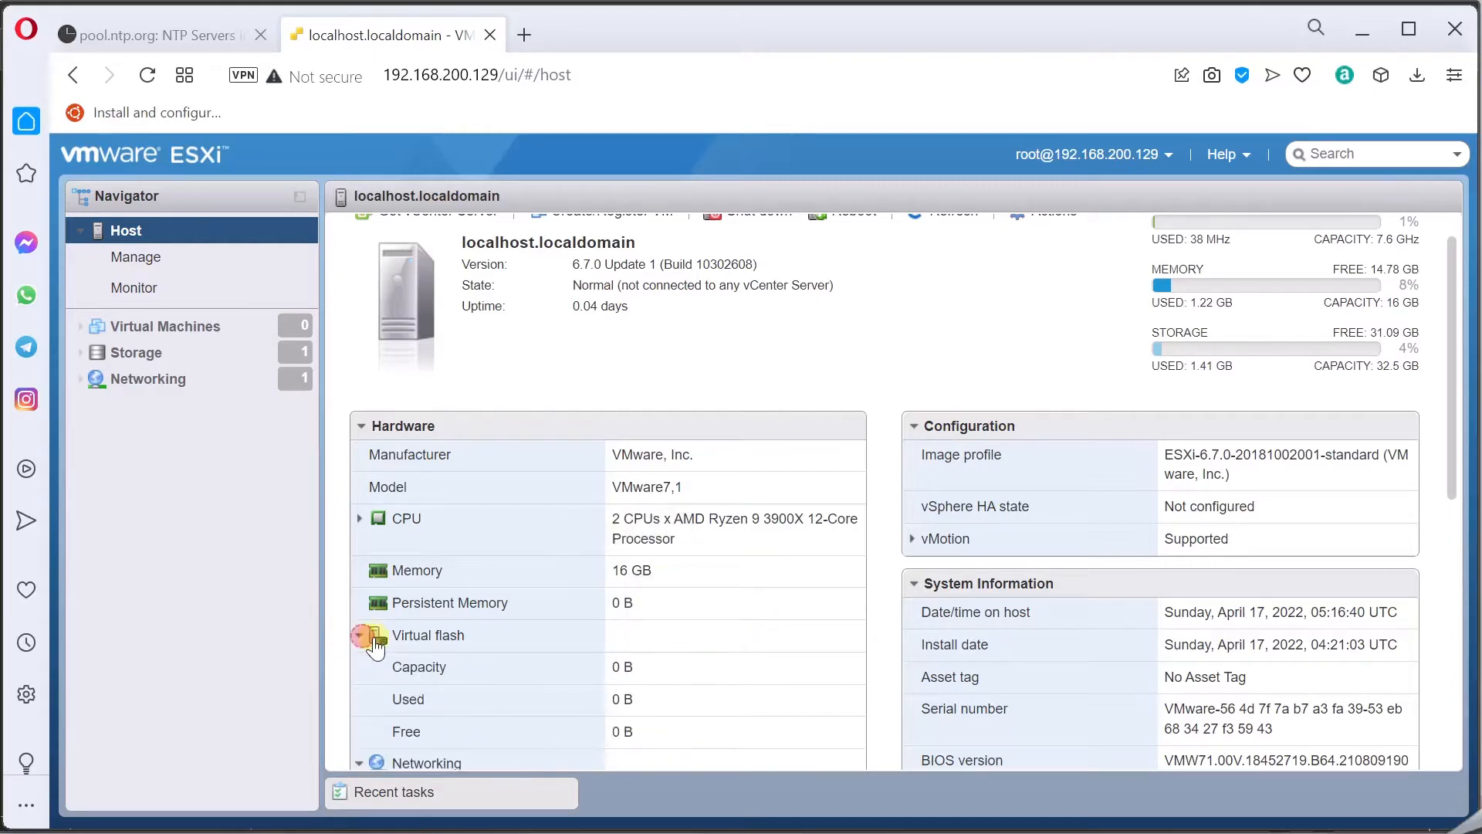
scroll(566, 678, "down", 3)
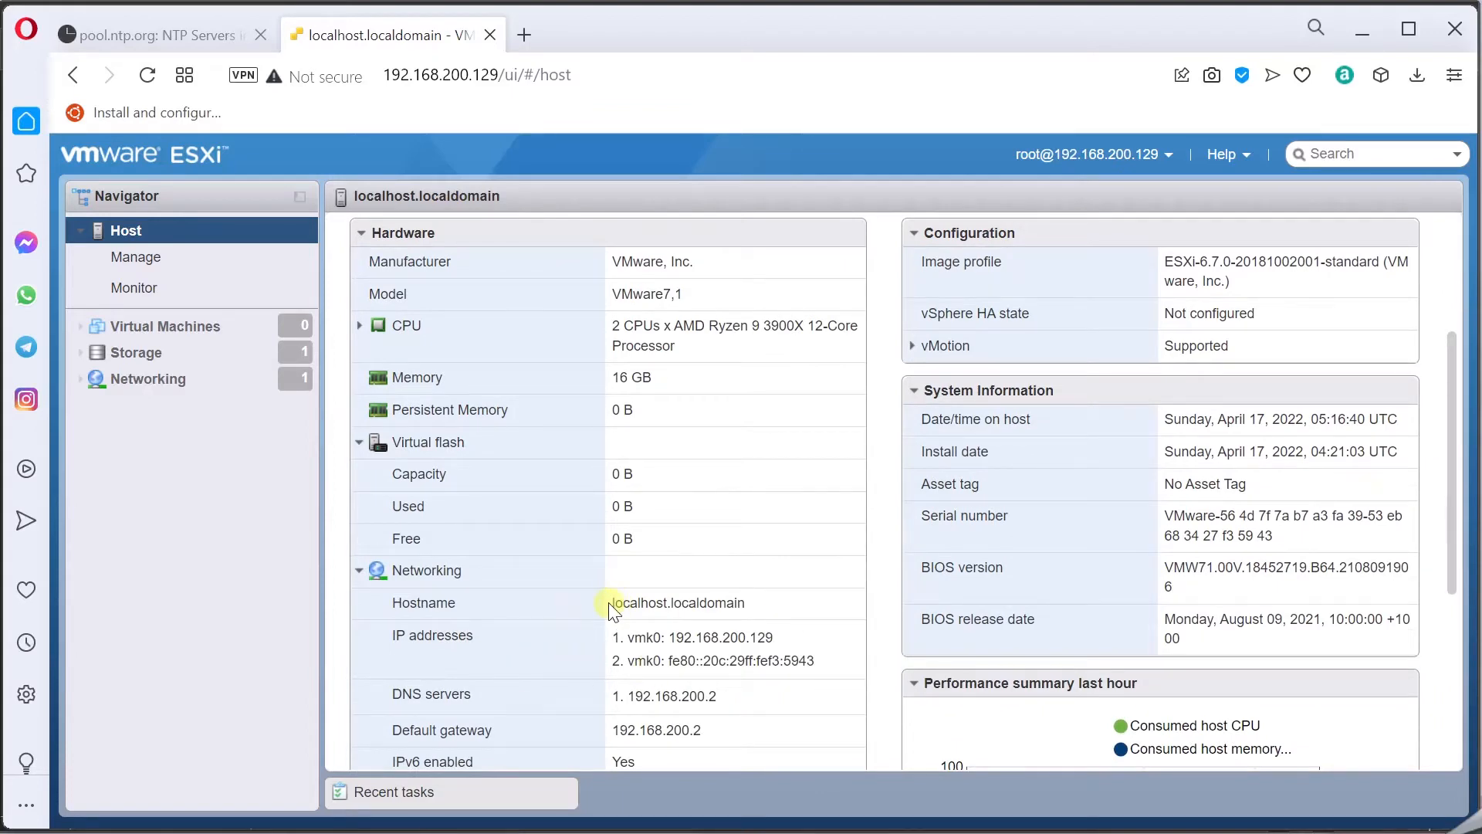
Examine the host's networking and storage details: hostname, IP addresses, DNS servers, default gateway, networks and datastores.
left_click_drag(678, 601, 752, 600)
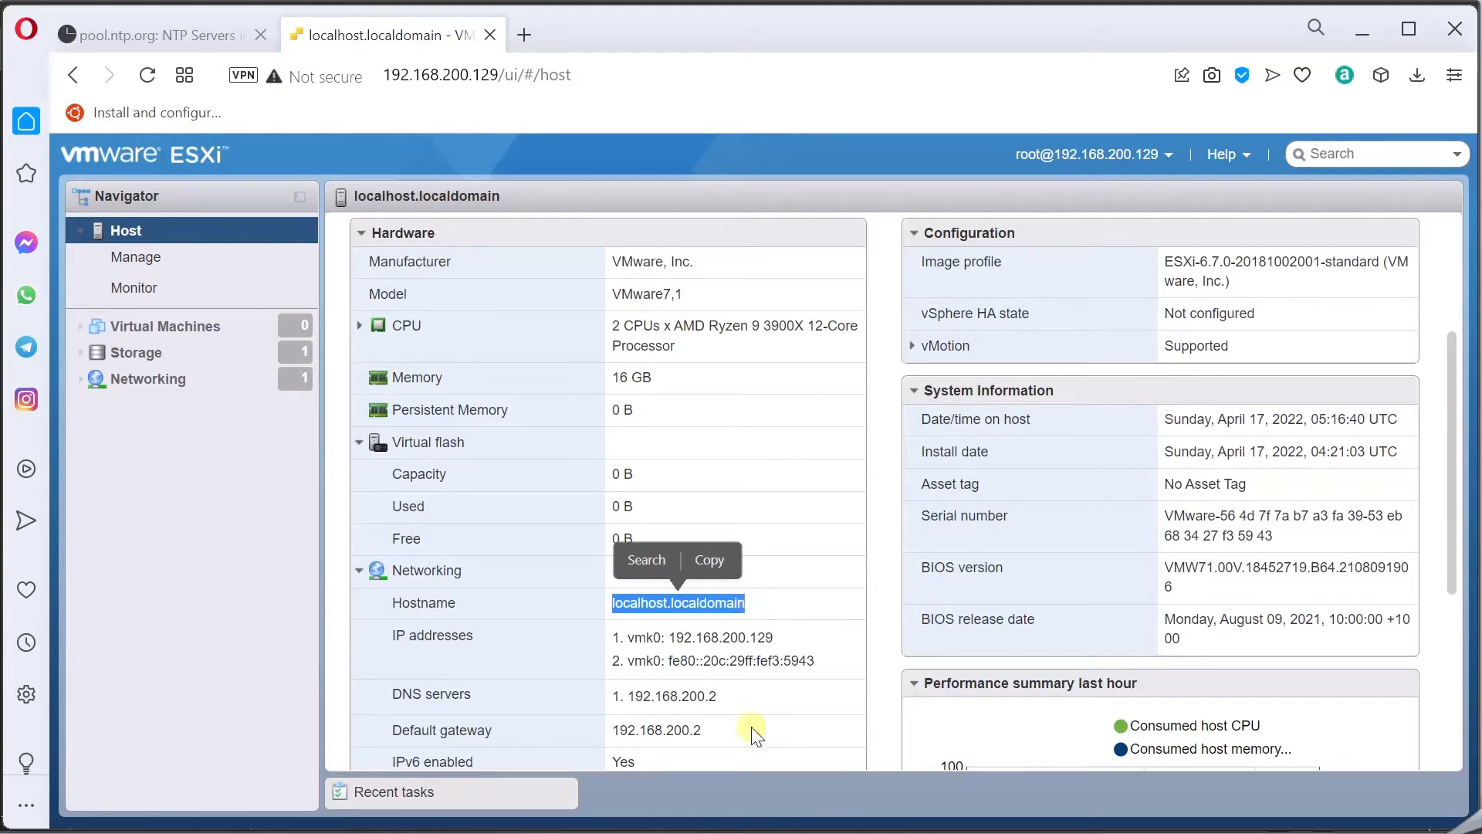
left_click_drag(668, 637, 792, 637)
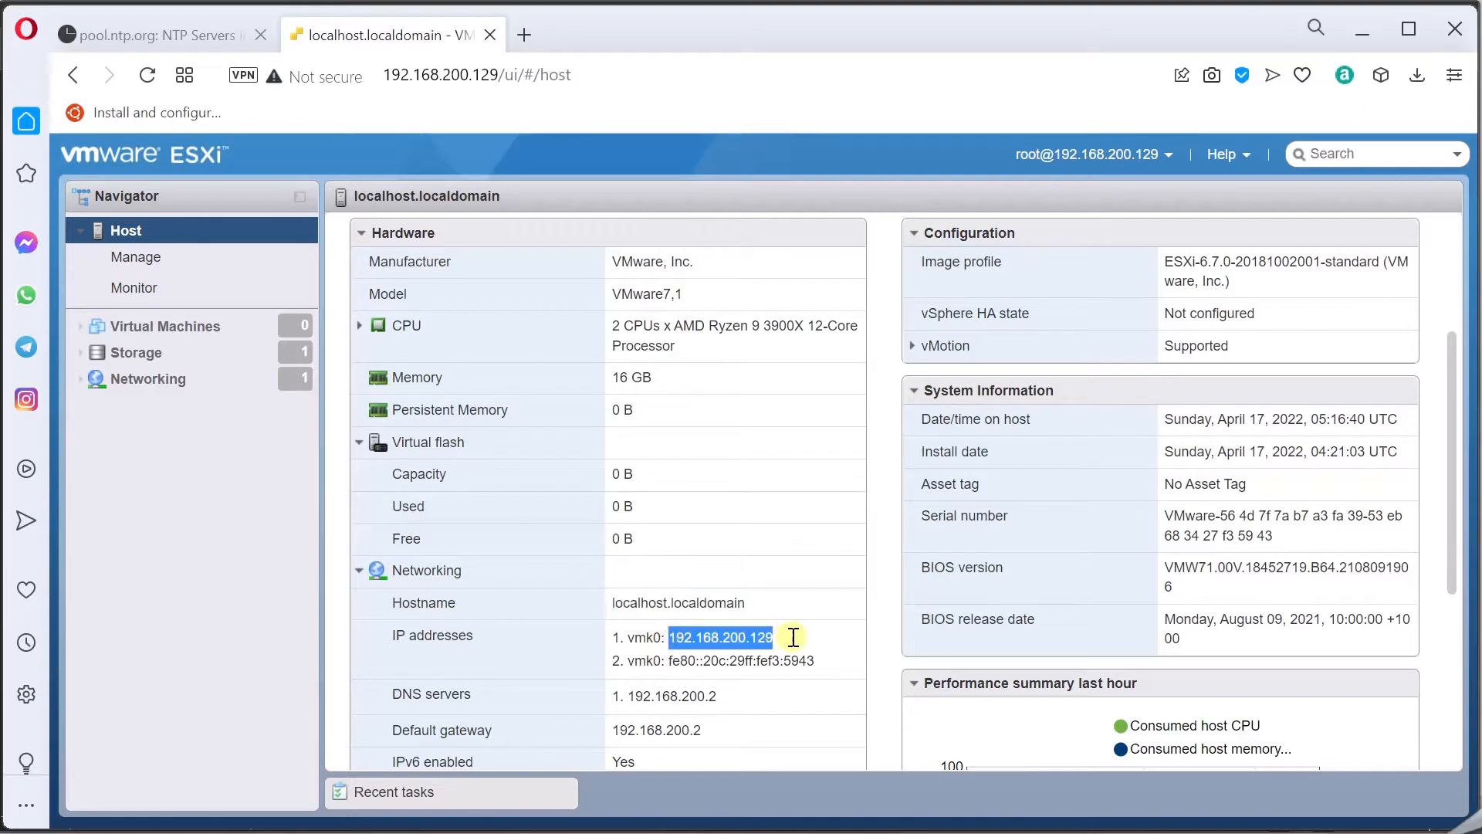
left_click_drag(632, 697, 734, 707)
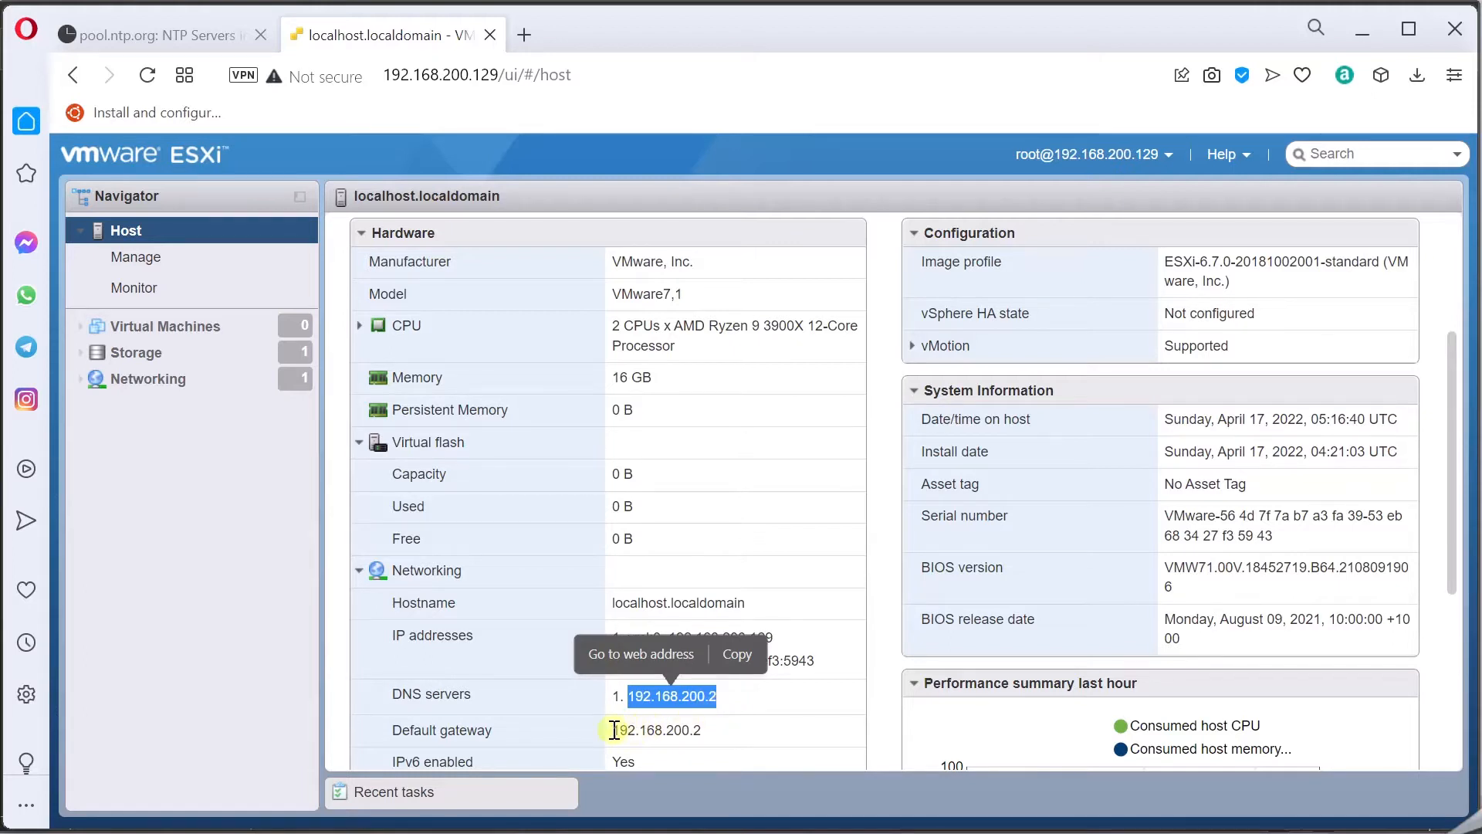
left_click_drag(612, 730, 726, 715)
scroll(681, 670, "down", 2)
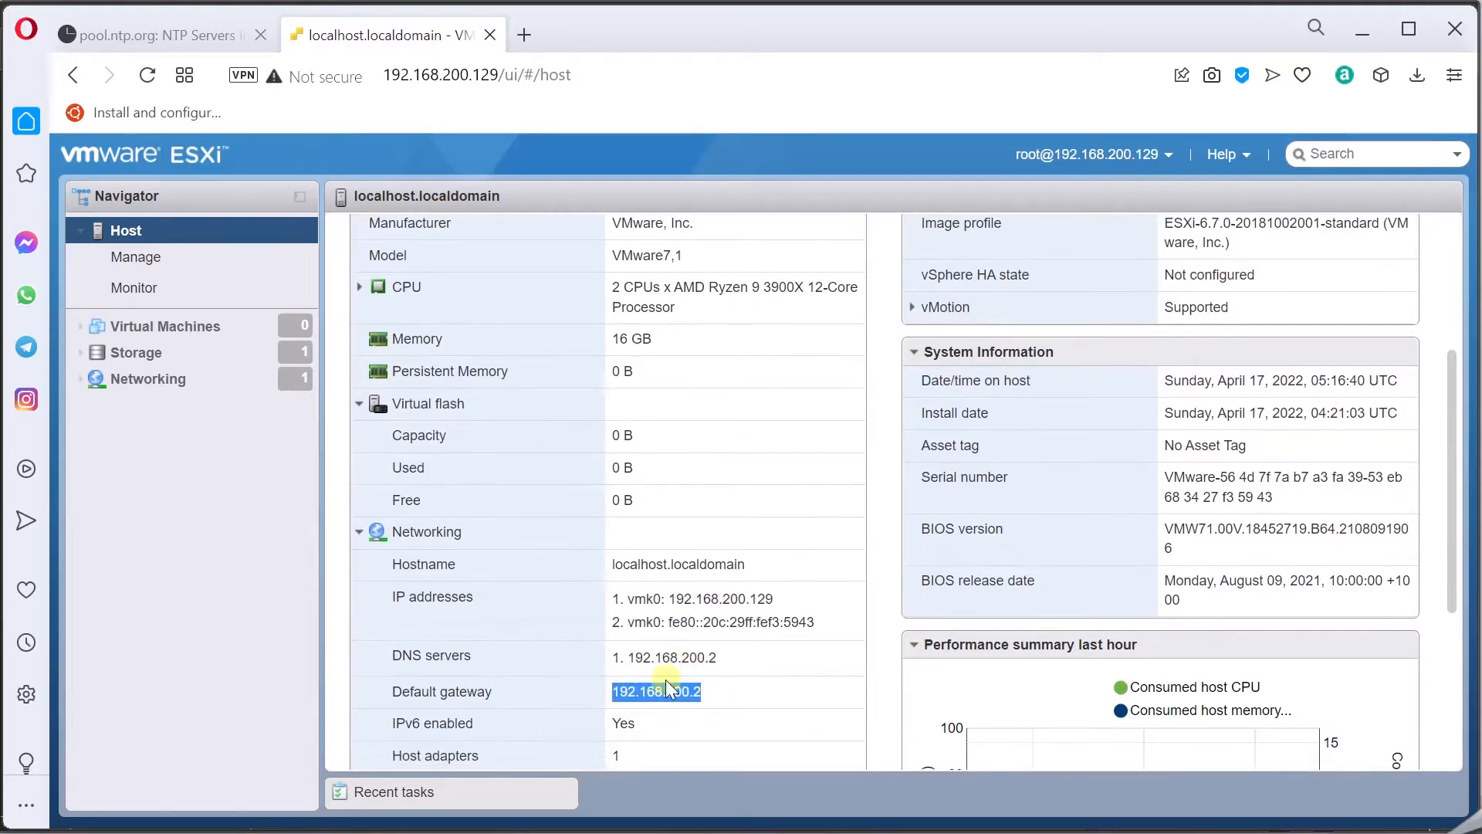
scroll(668, 683, "down", 1)
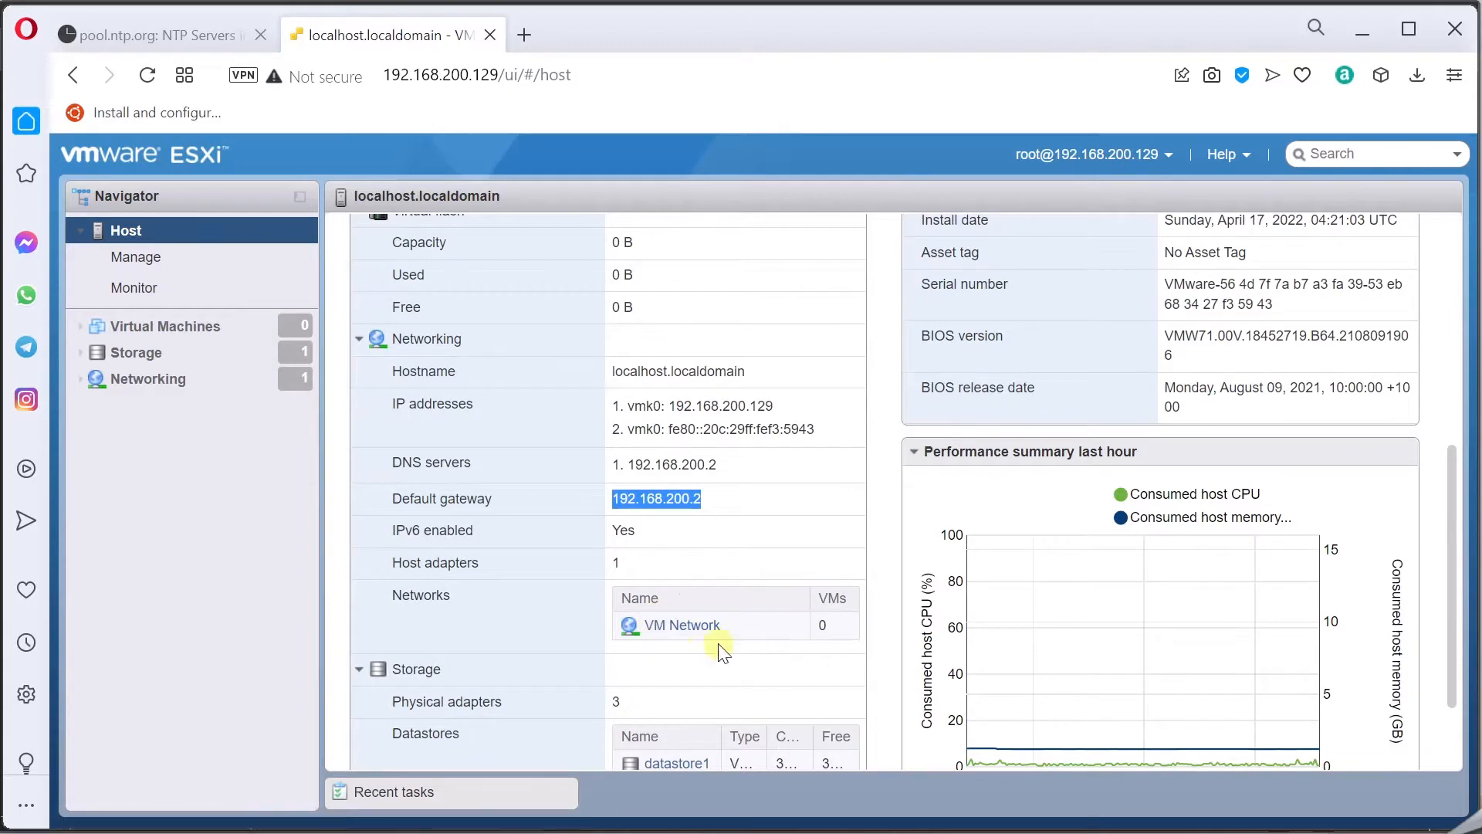
scroll(679, 589, "down", 1)
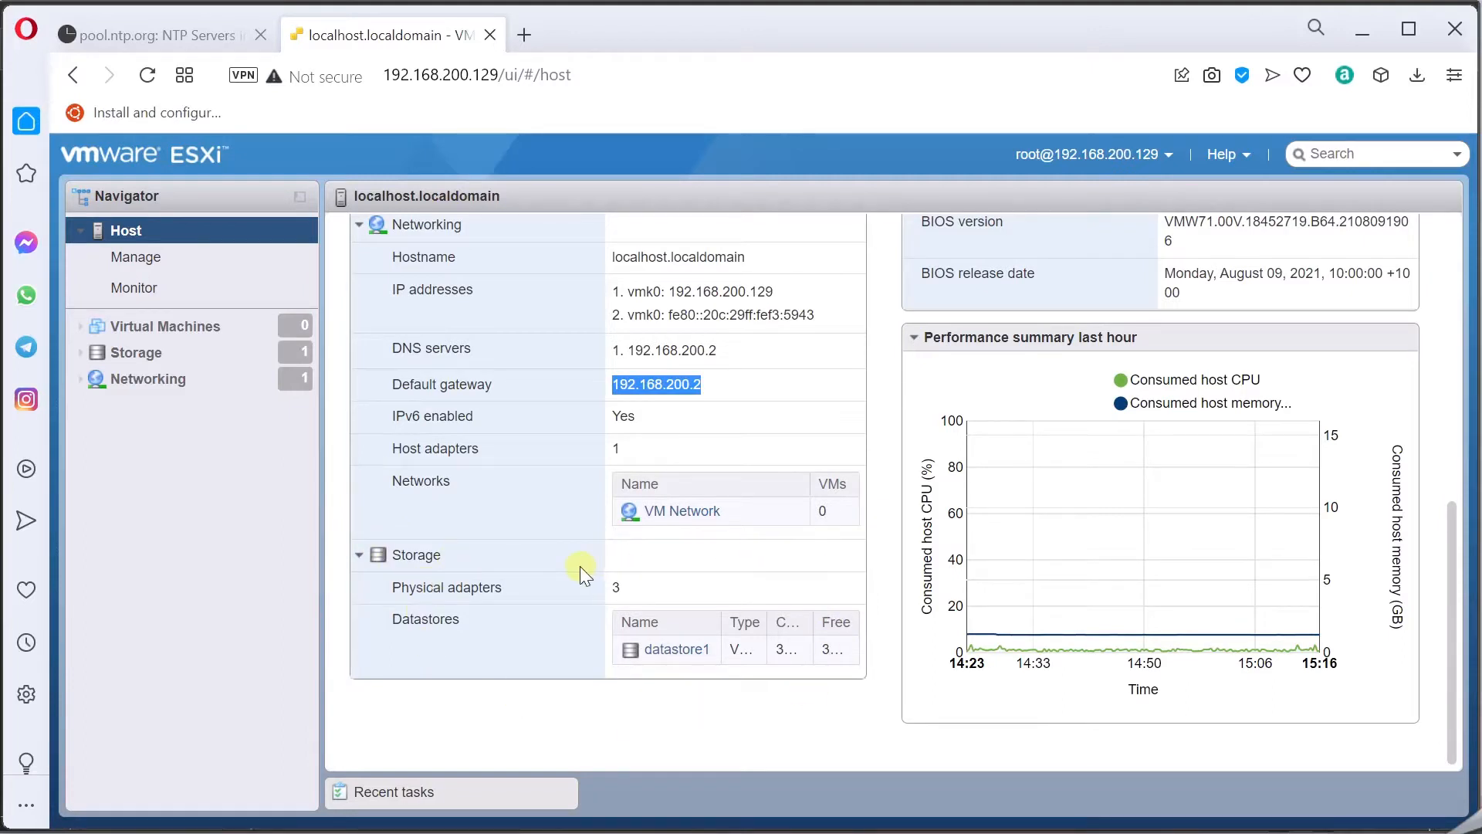
Examine the host's image profile under Configuration and the dates and BIOS details under System Information.
scroll(581, 566, "up", 4)
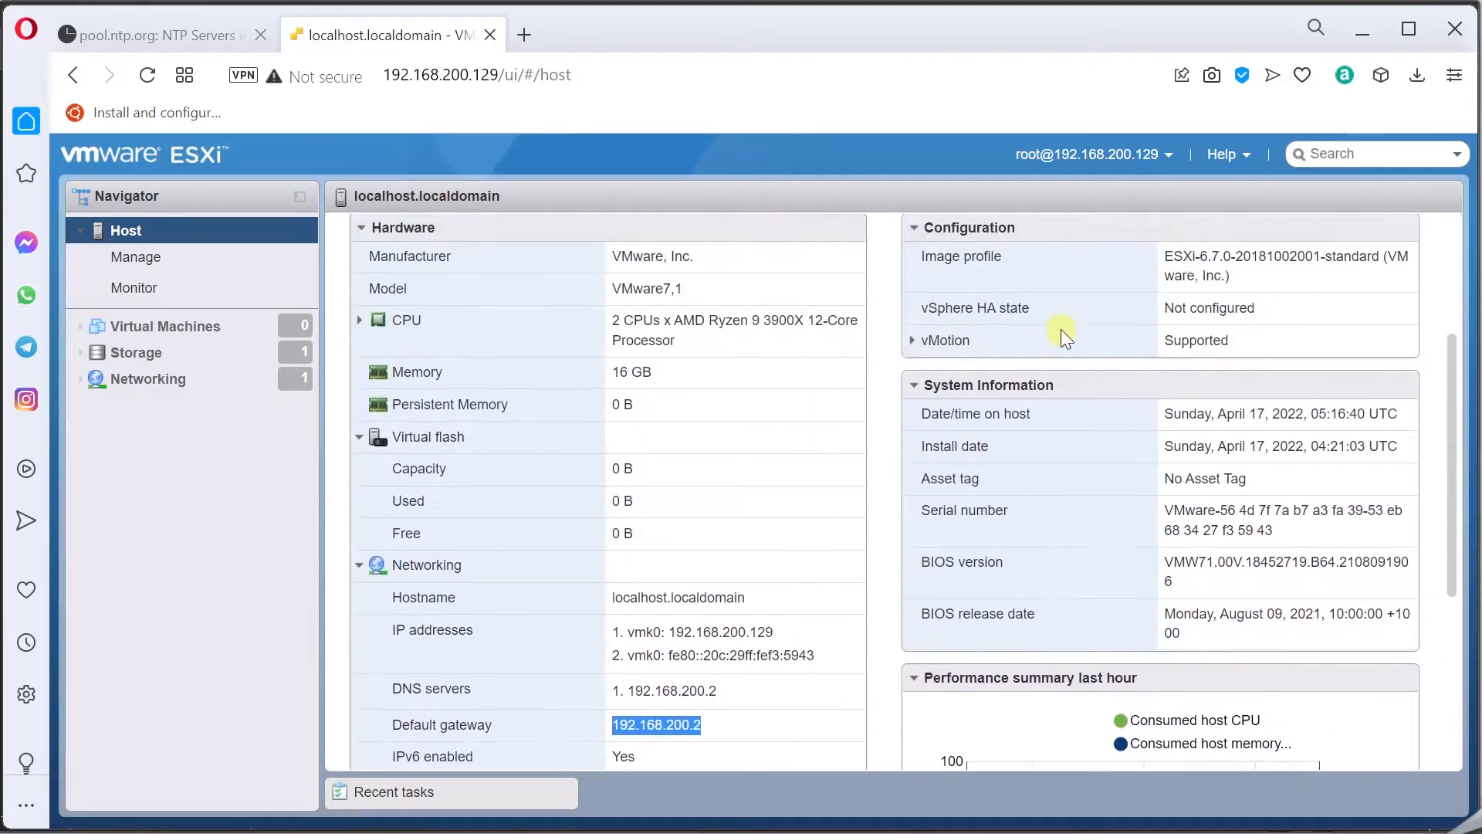
scroll(1062, 330, "up", 4)
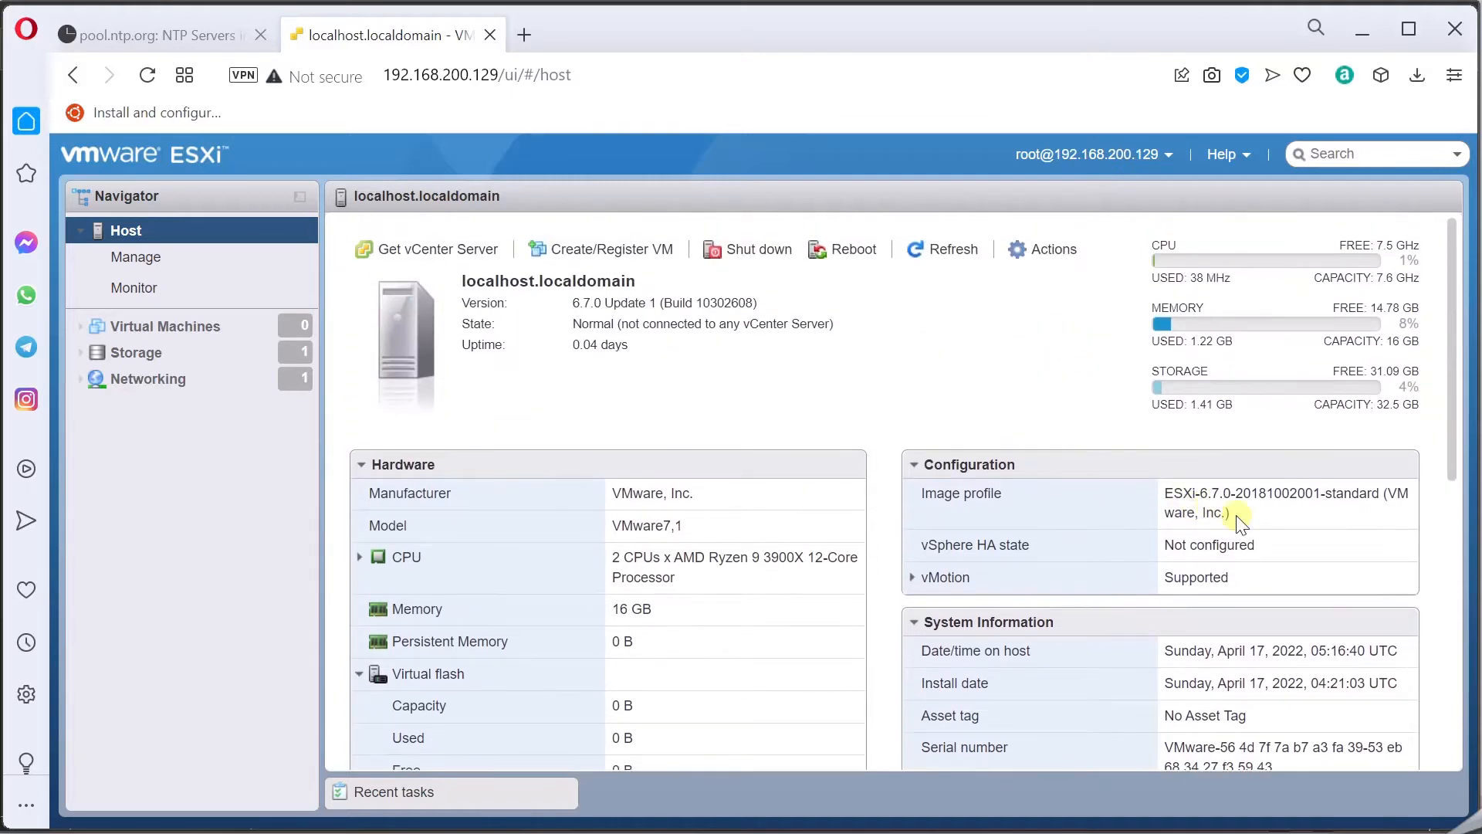
left_click_drag(1230, 514, 1164, 491)
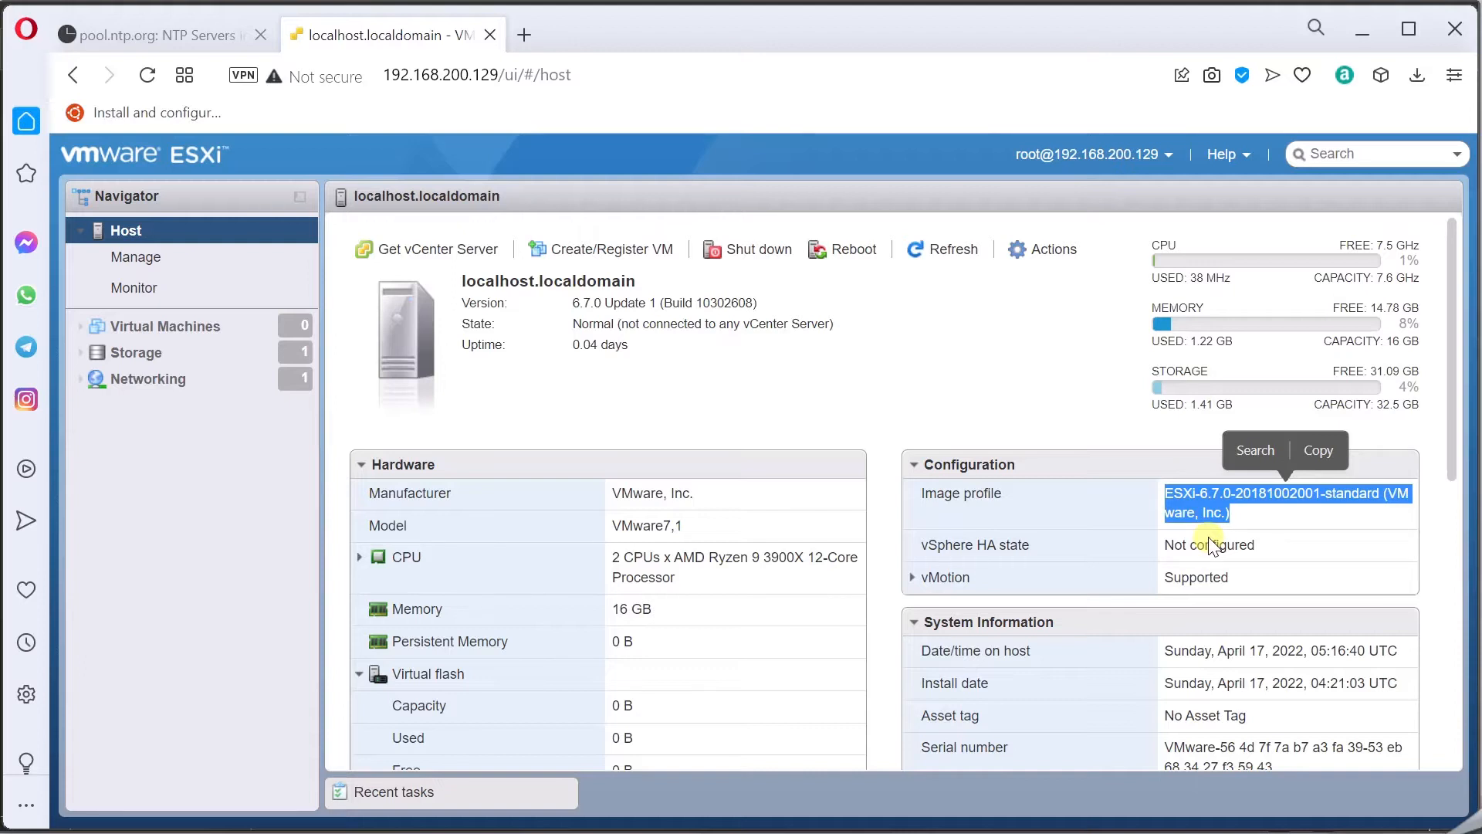
scroll(1205, 548, "down", 2)
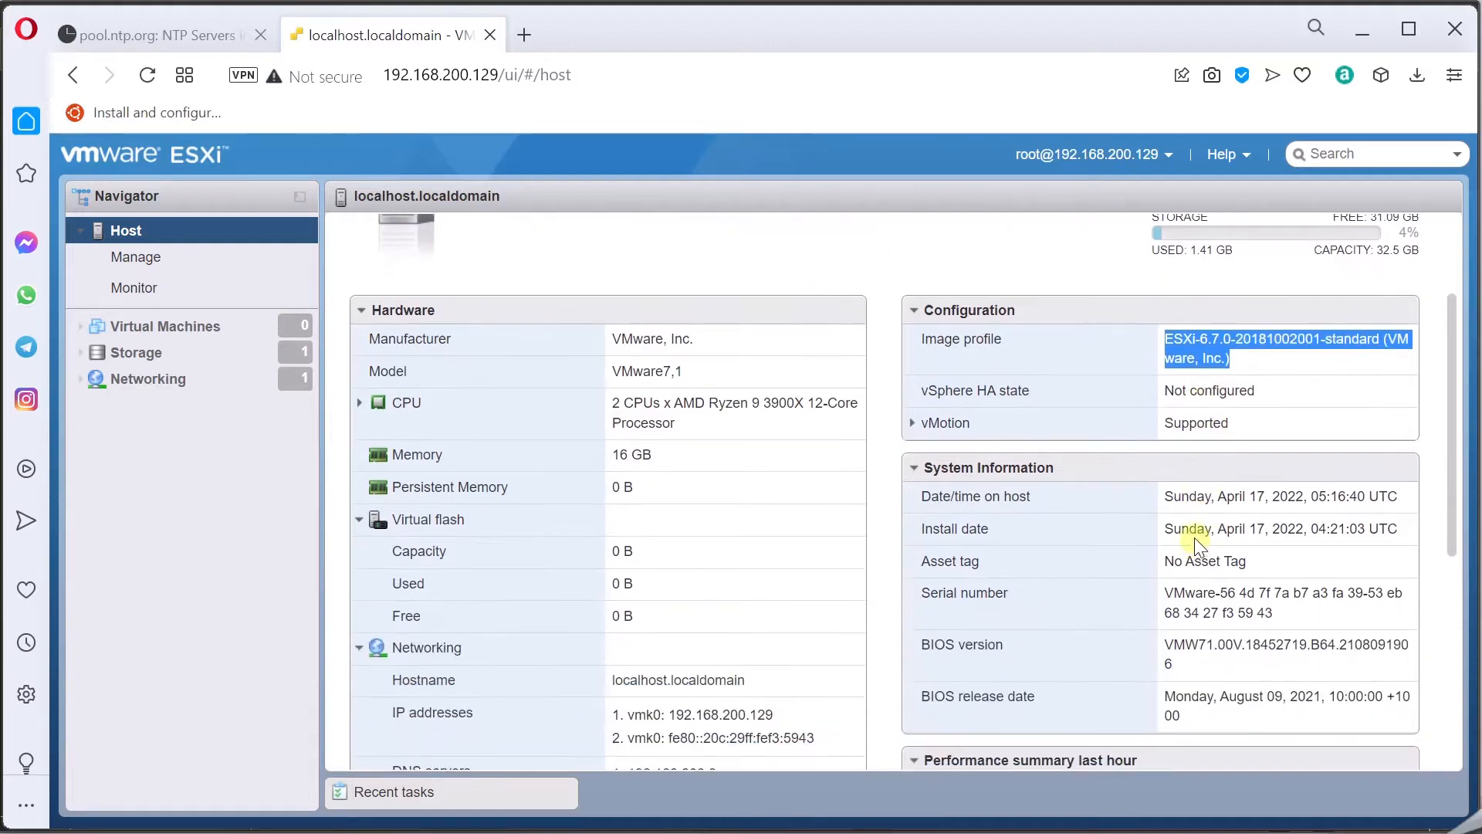
left_click_drag(1168, 498, 1236, 703)
left_click(1236, 703)
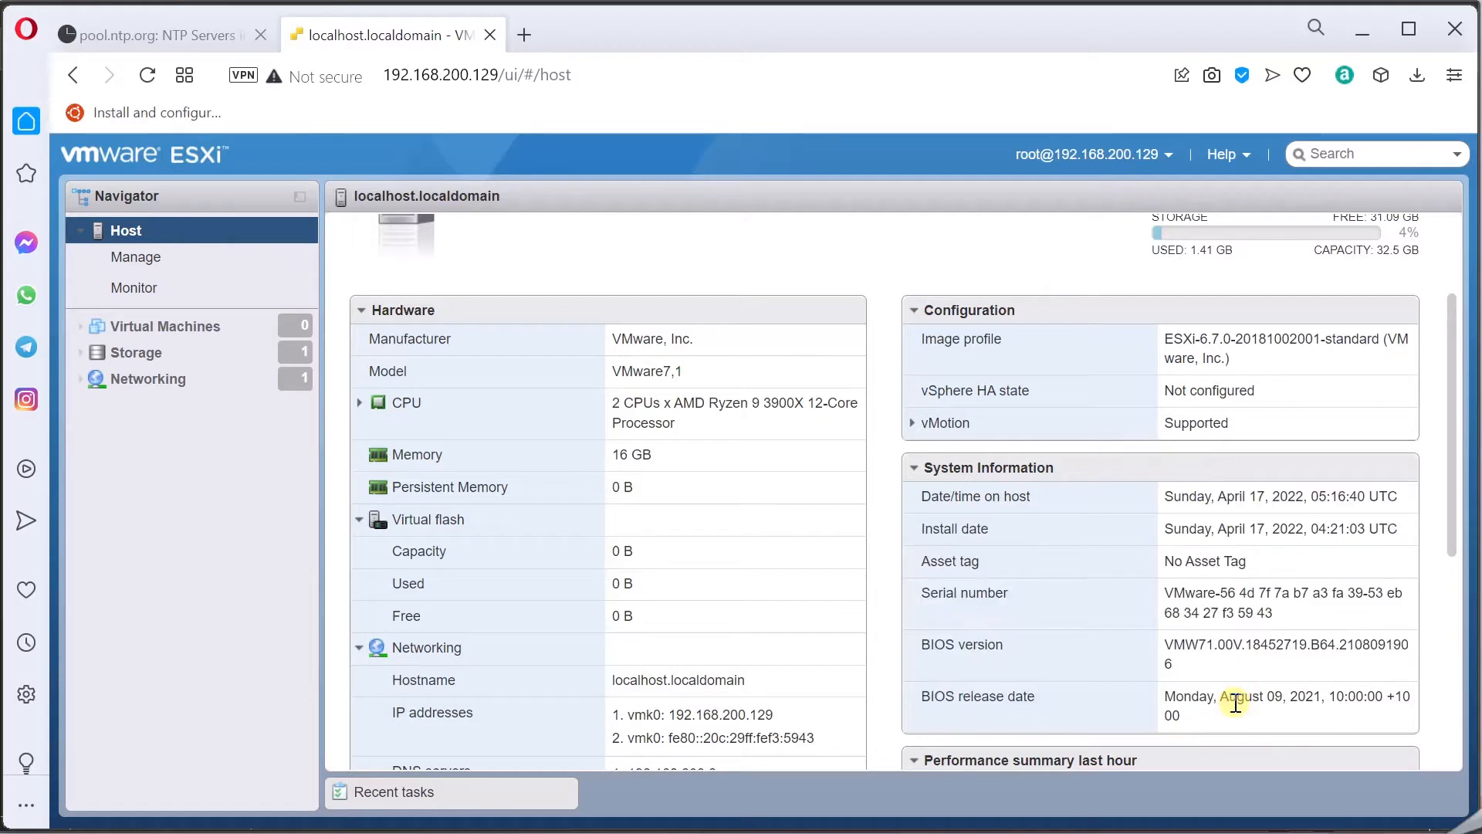
Examine the host's CPU and memory performance chart for the last hour and recheck the hostname.
scroll(1203, 578, "down", 3)
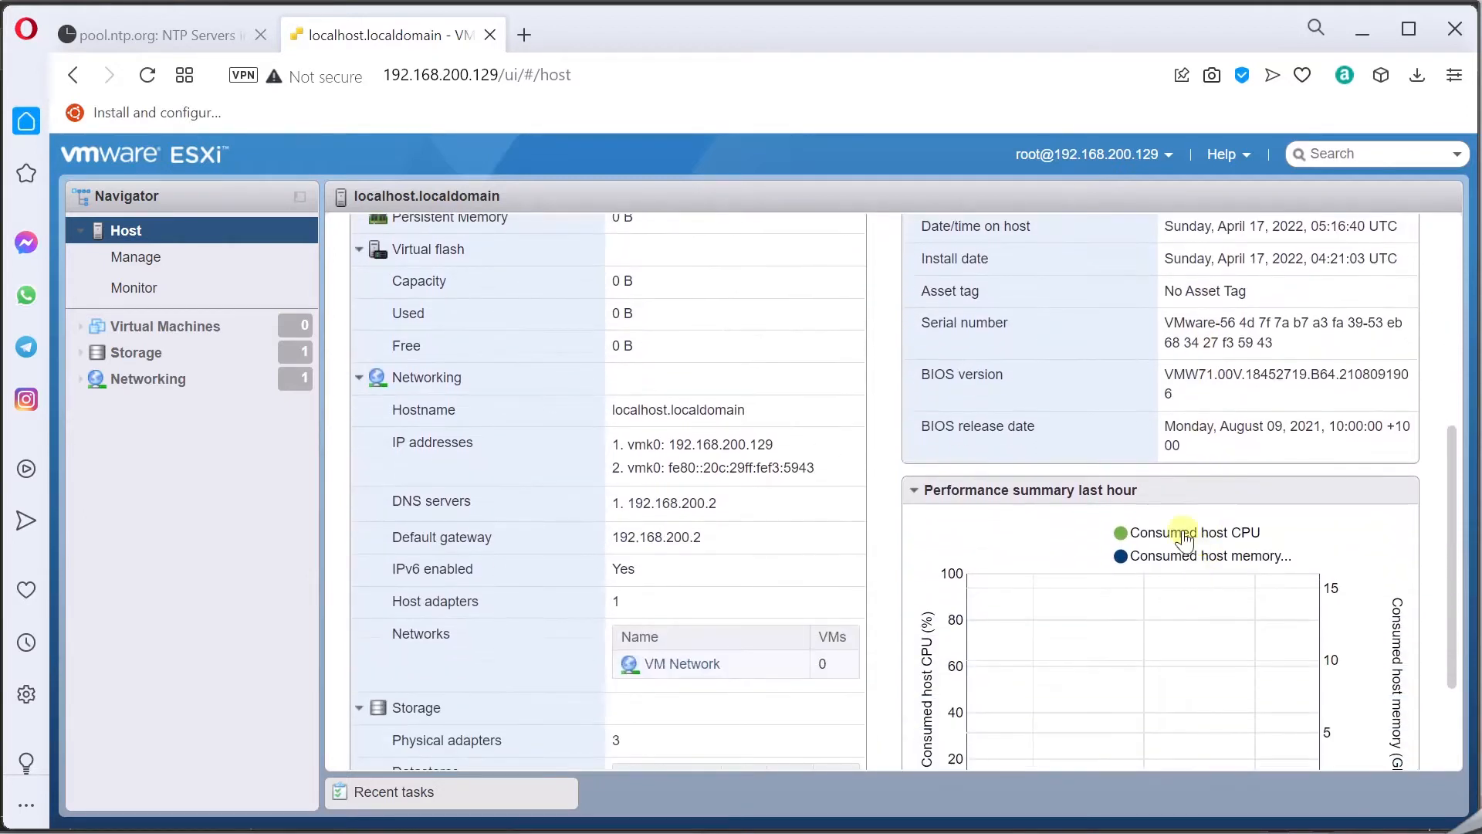
scroll(1204, 574, "down", 2)
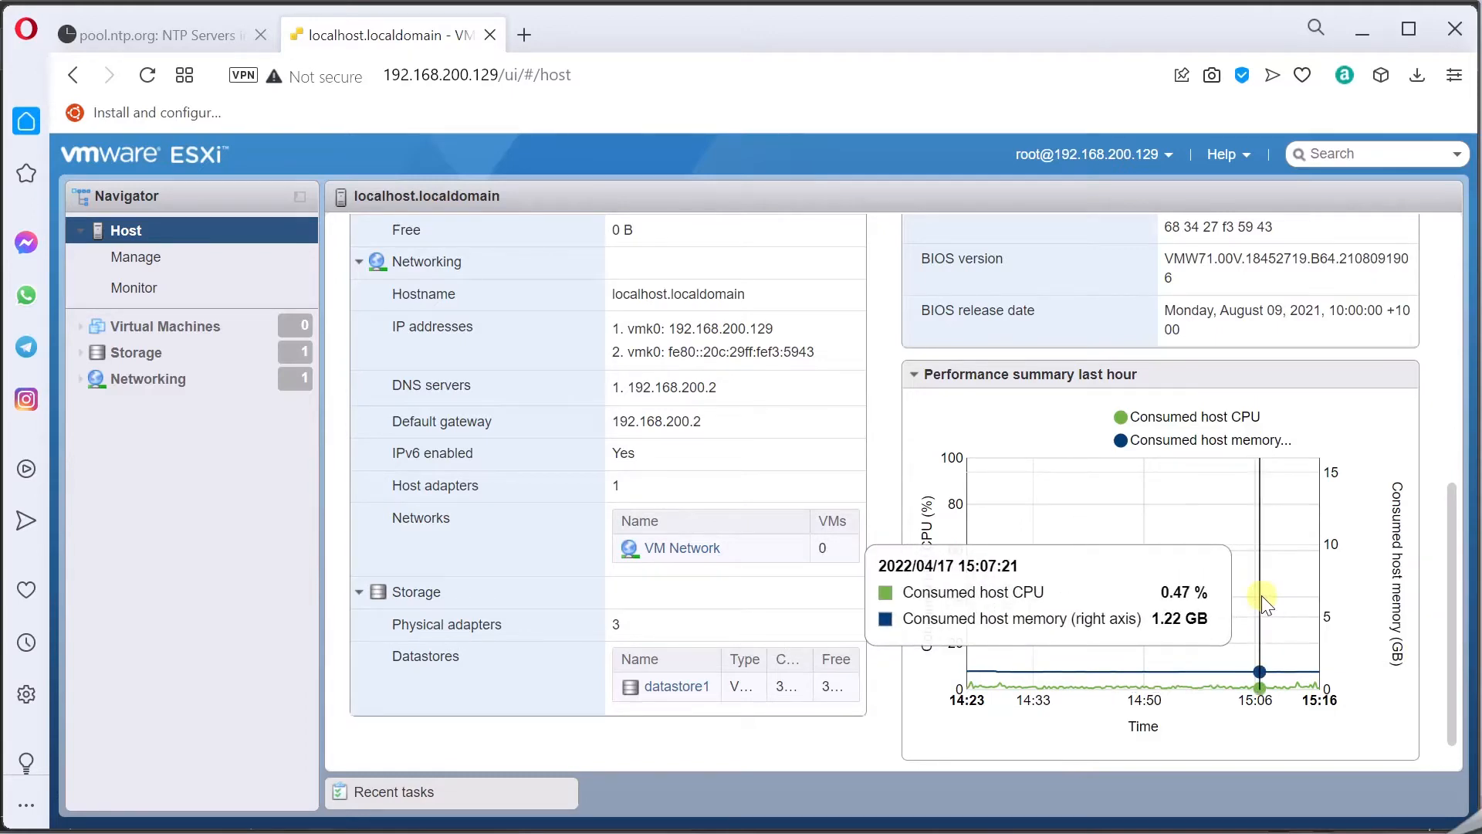
scroll(1233, 488, "down", 1)
scroll(1233, 488, "up", 4)
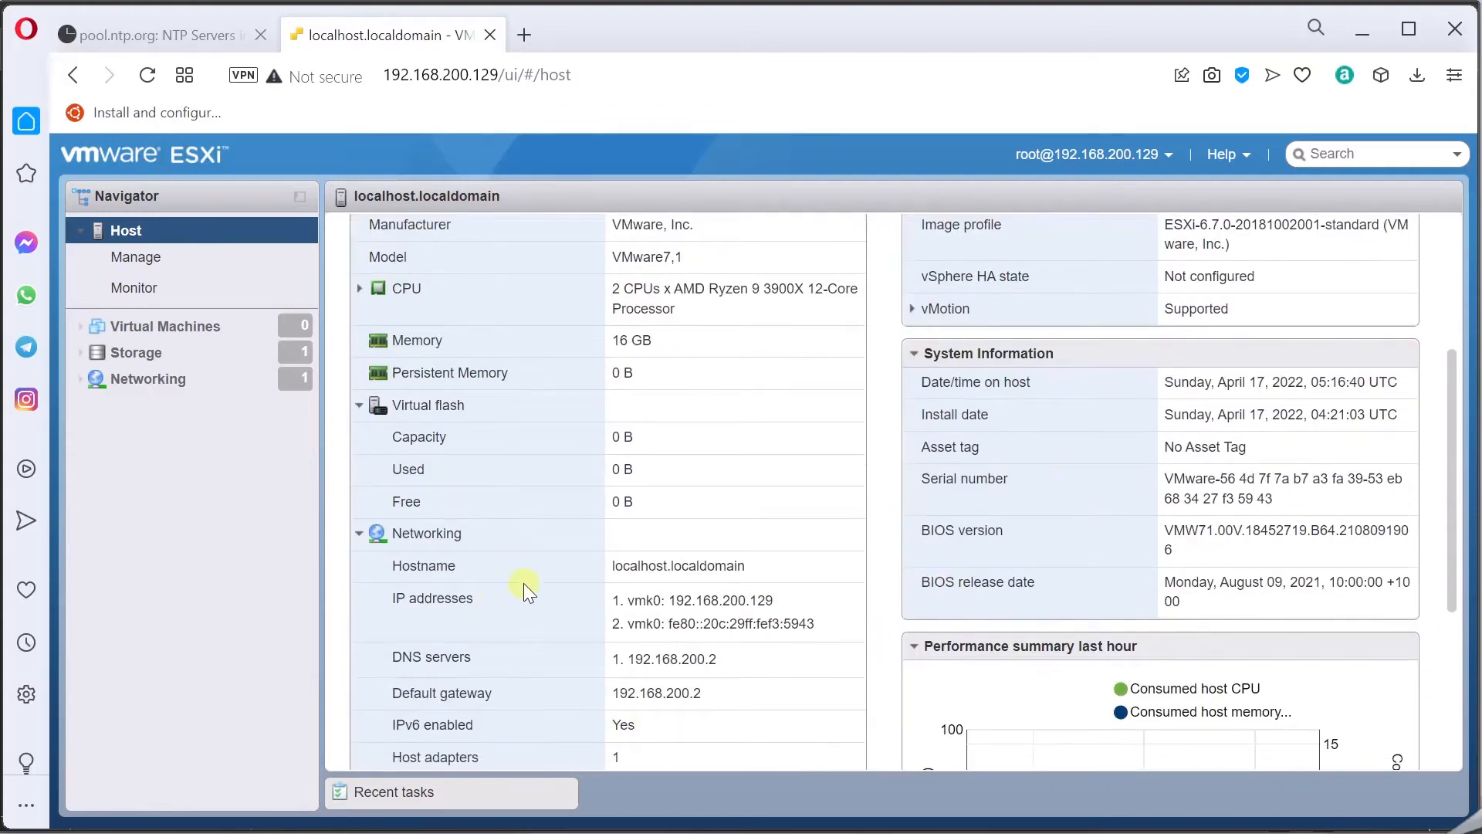
double_click(641, 557)
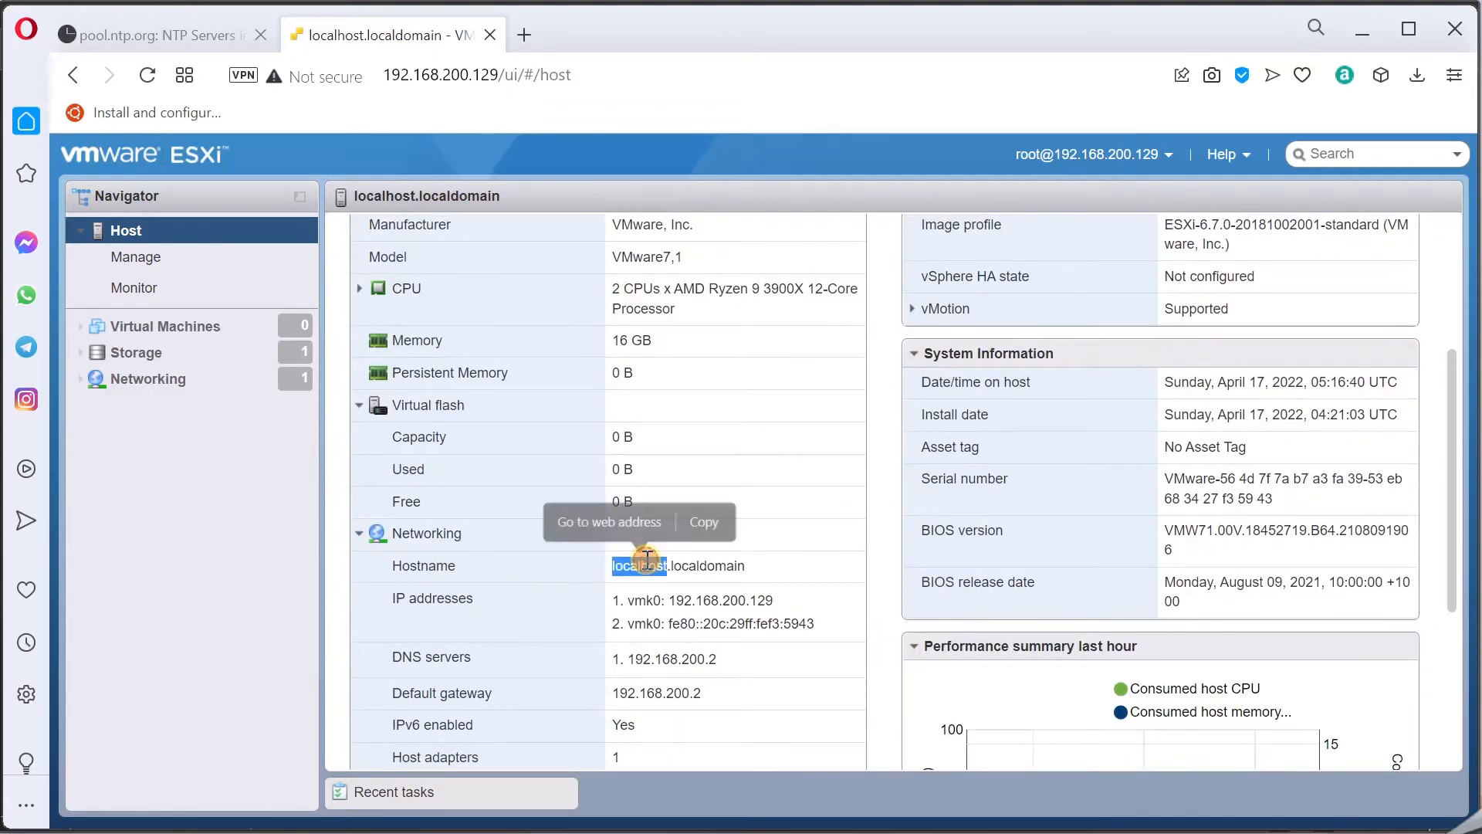
scroll(909, 466, "up", 4)
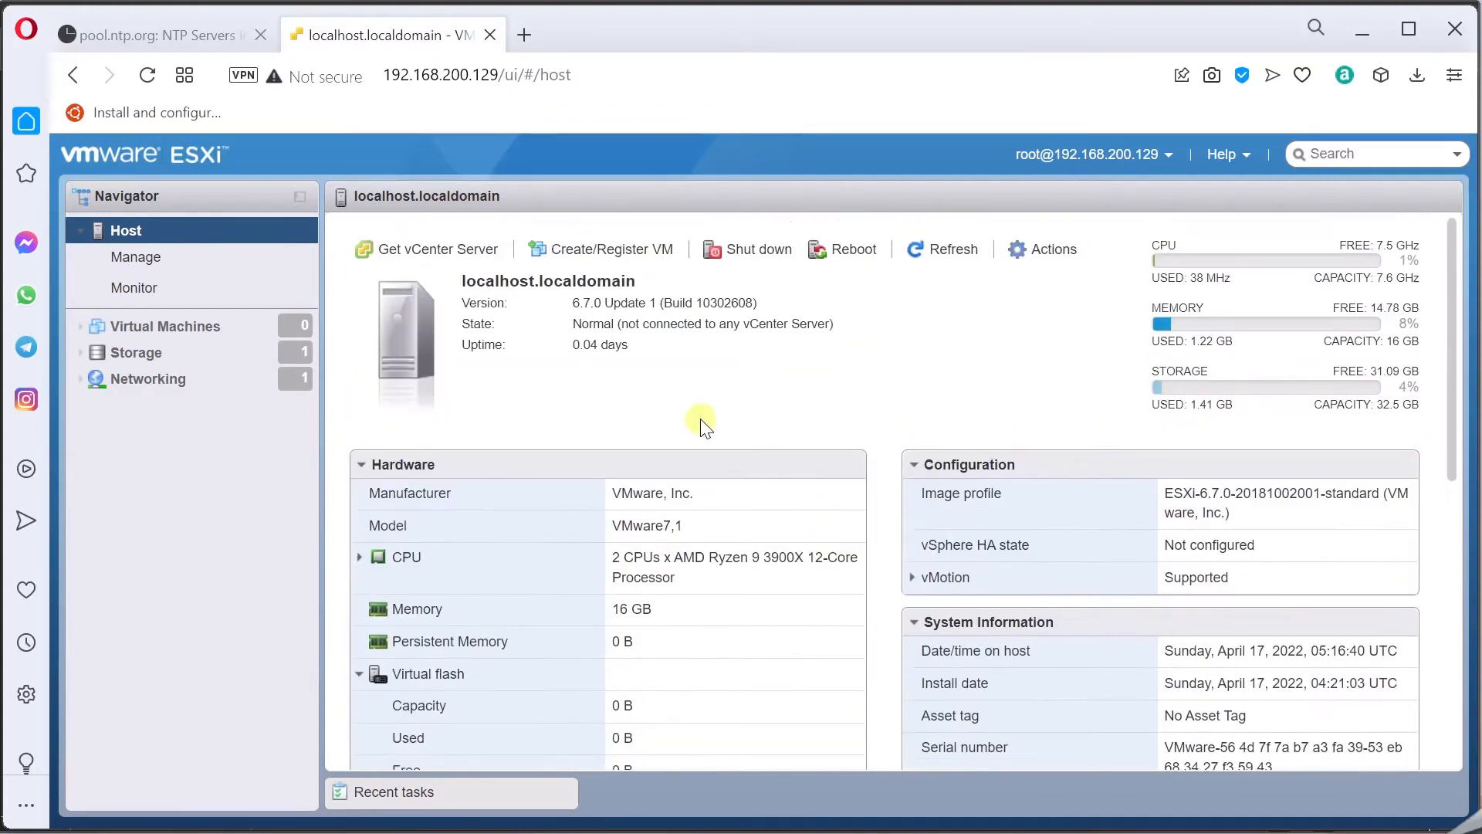
Check the host's available actions, switch to VMware Workstation and log in to the ESXi console's system customization as root with the password.
left_click(1056, 247)
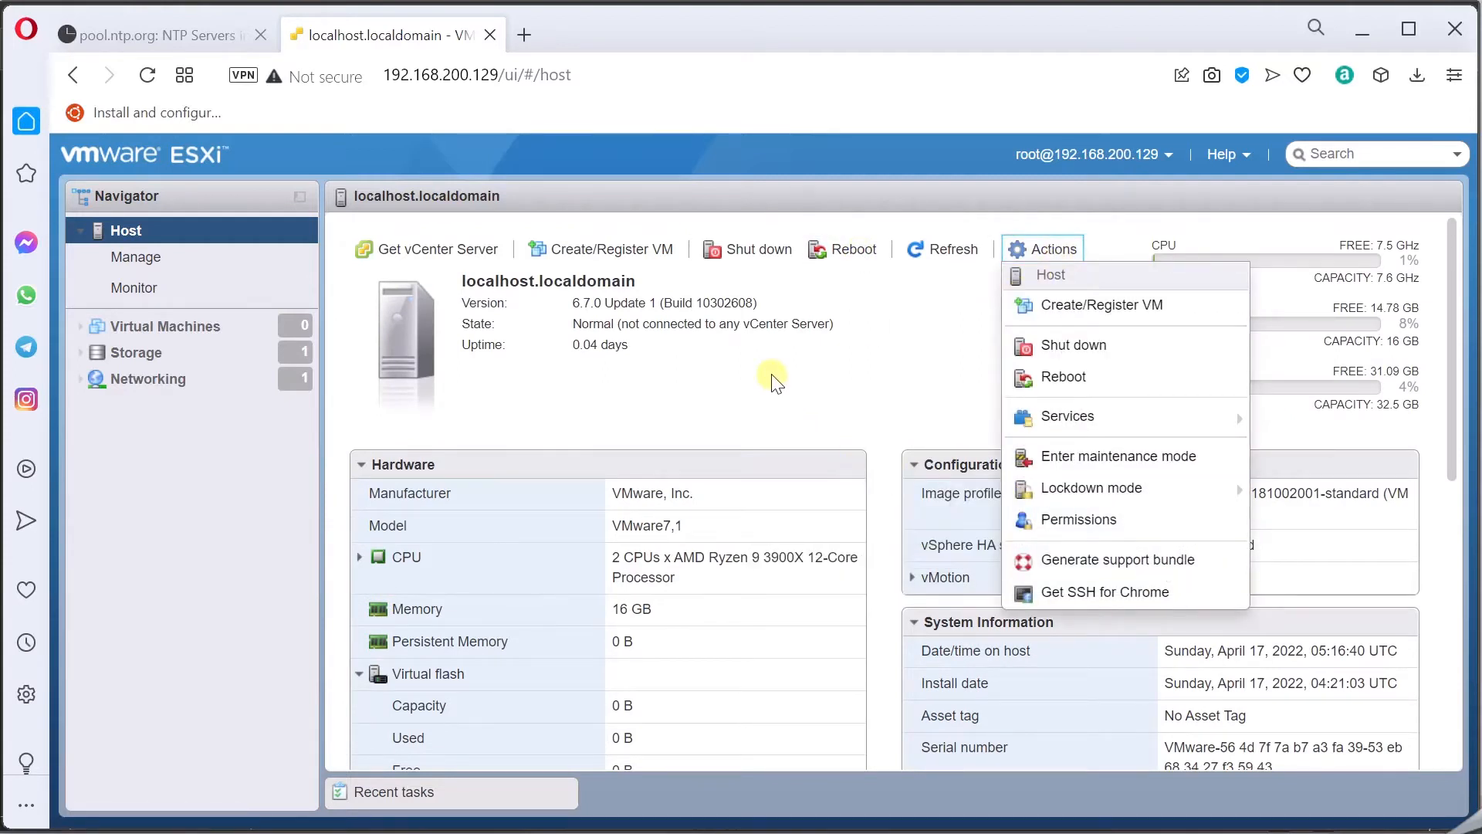
left_click(1361, 45)
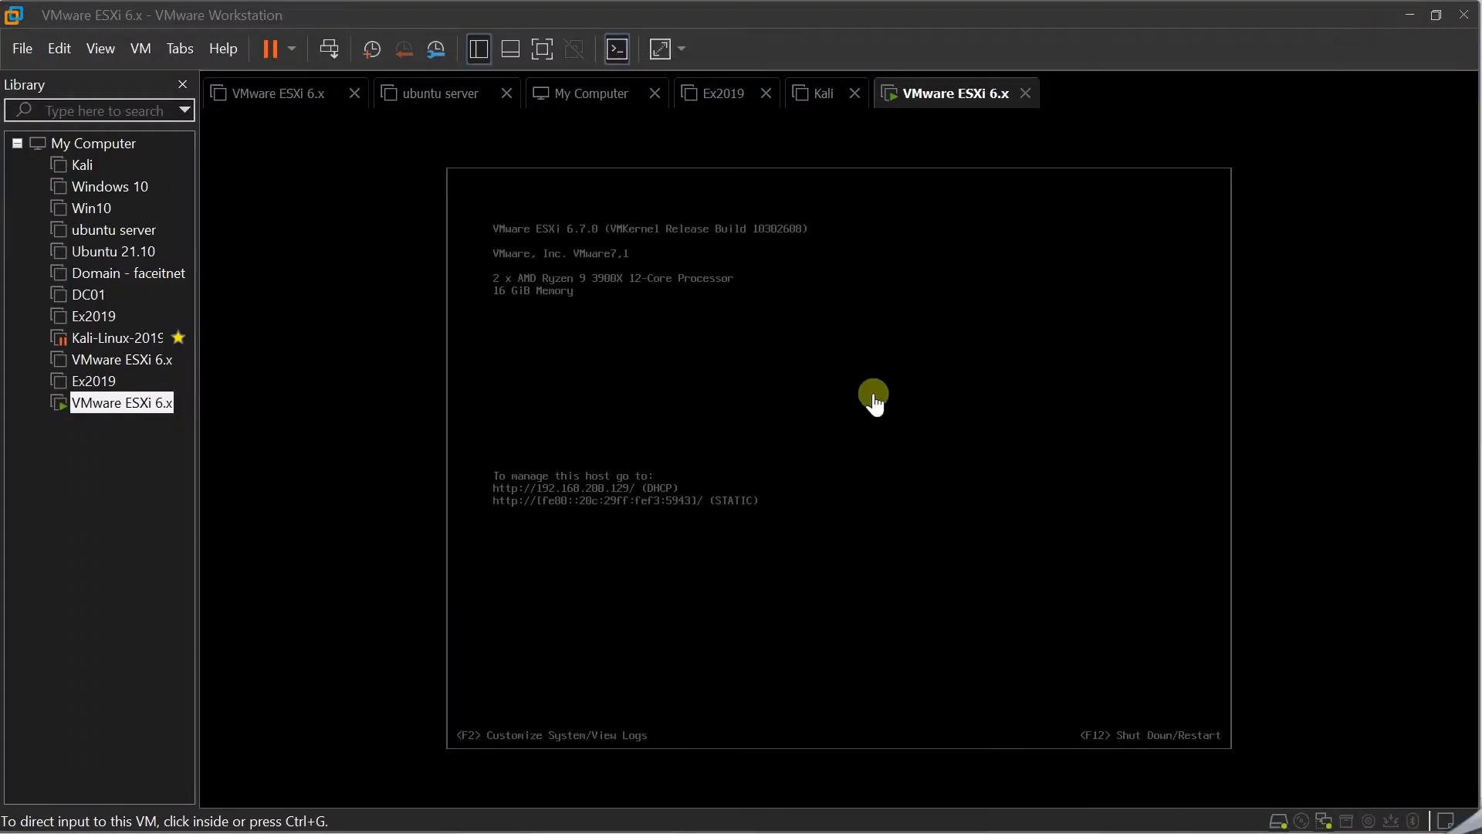
left_click(875, 401)
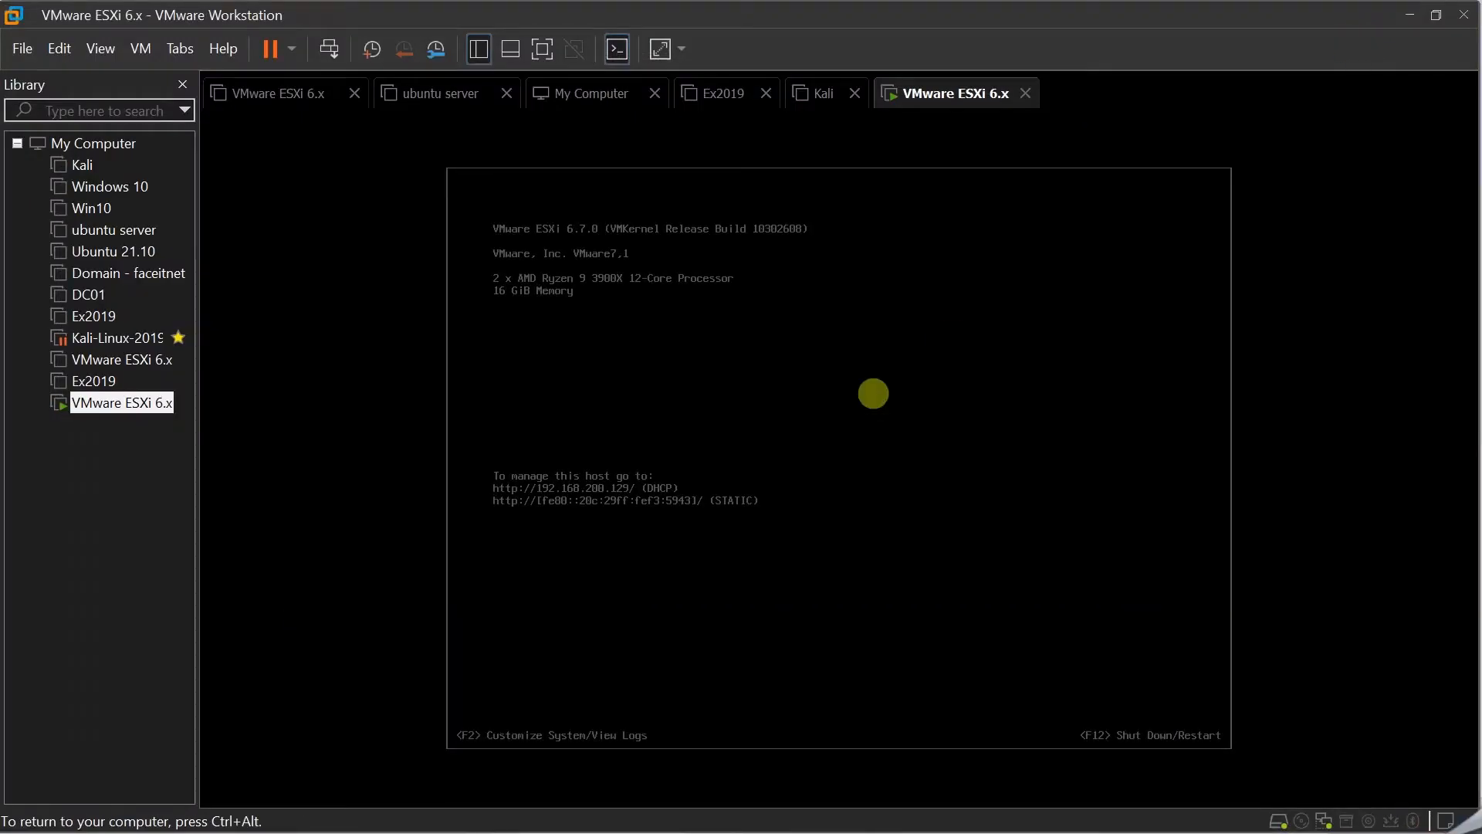
key("F2")
key("Tab")
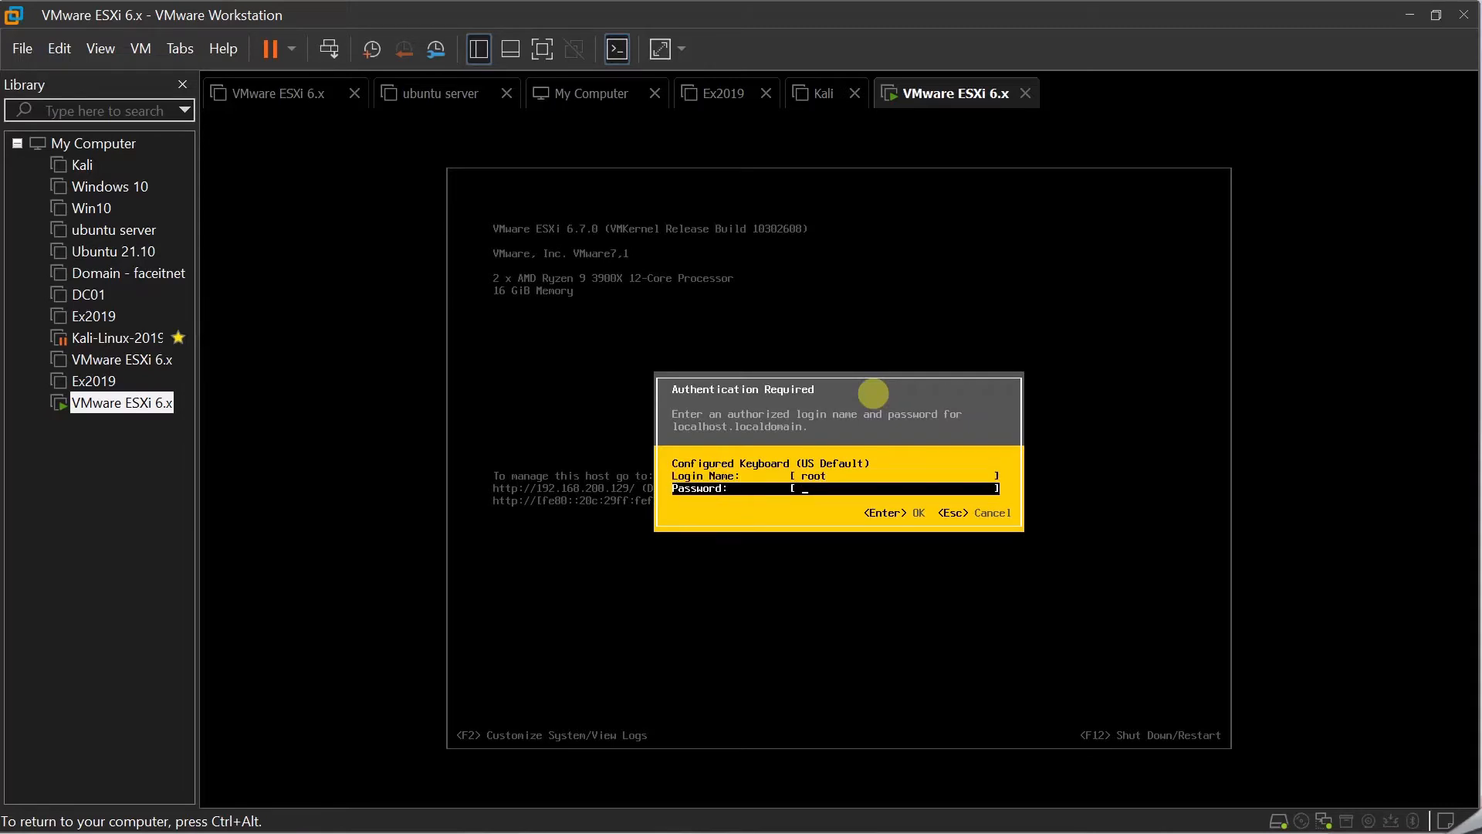
type("******")
key("Return")
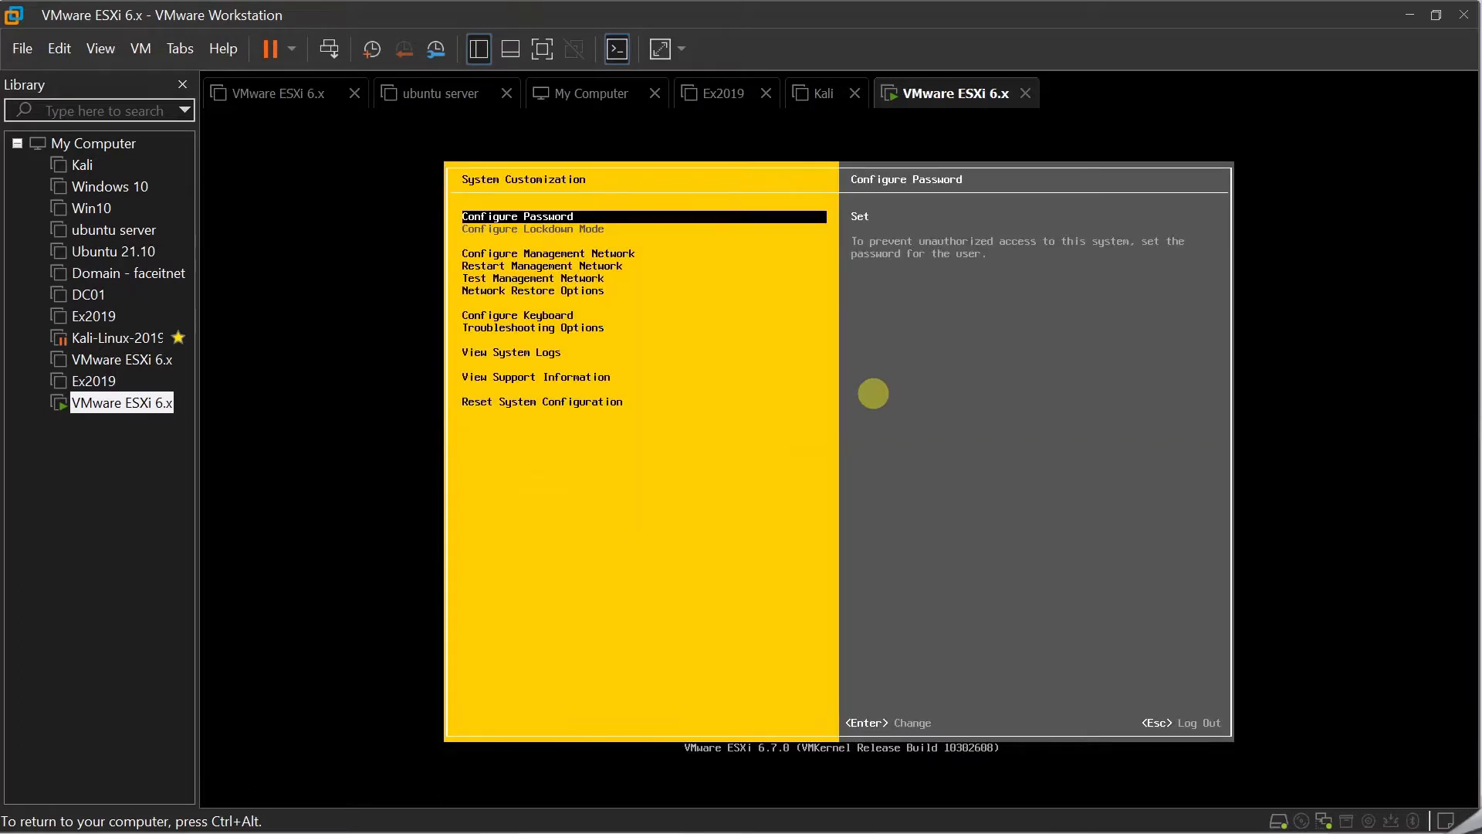
View the Troubleshooting Options in System Customization and return to the main list.
key("Down")
key("Down")
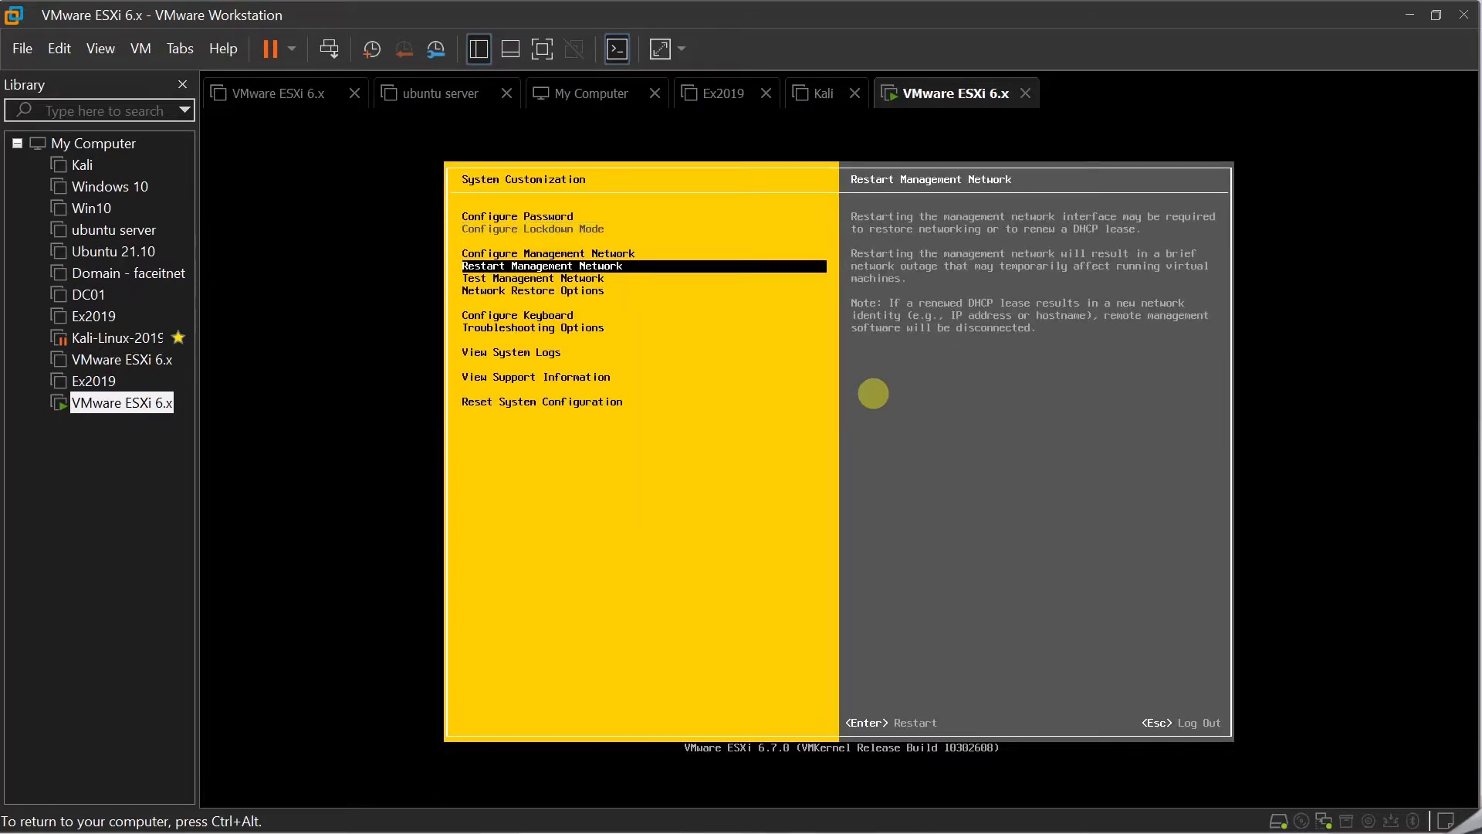
key("Down")
key("Down")
key("Down")
key("Down")
key("Return")
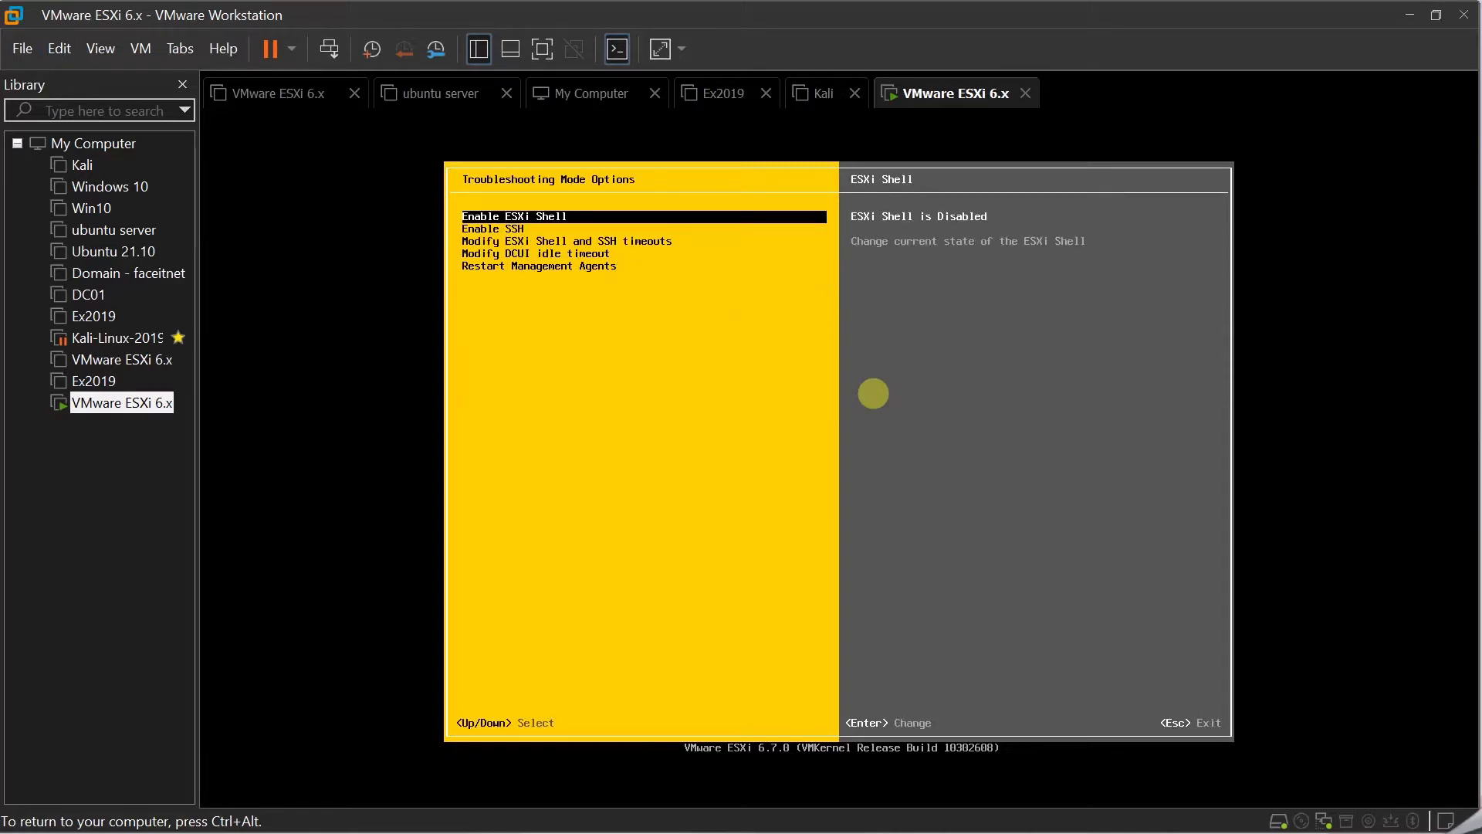
key("Escape")
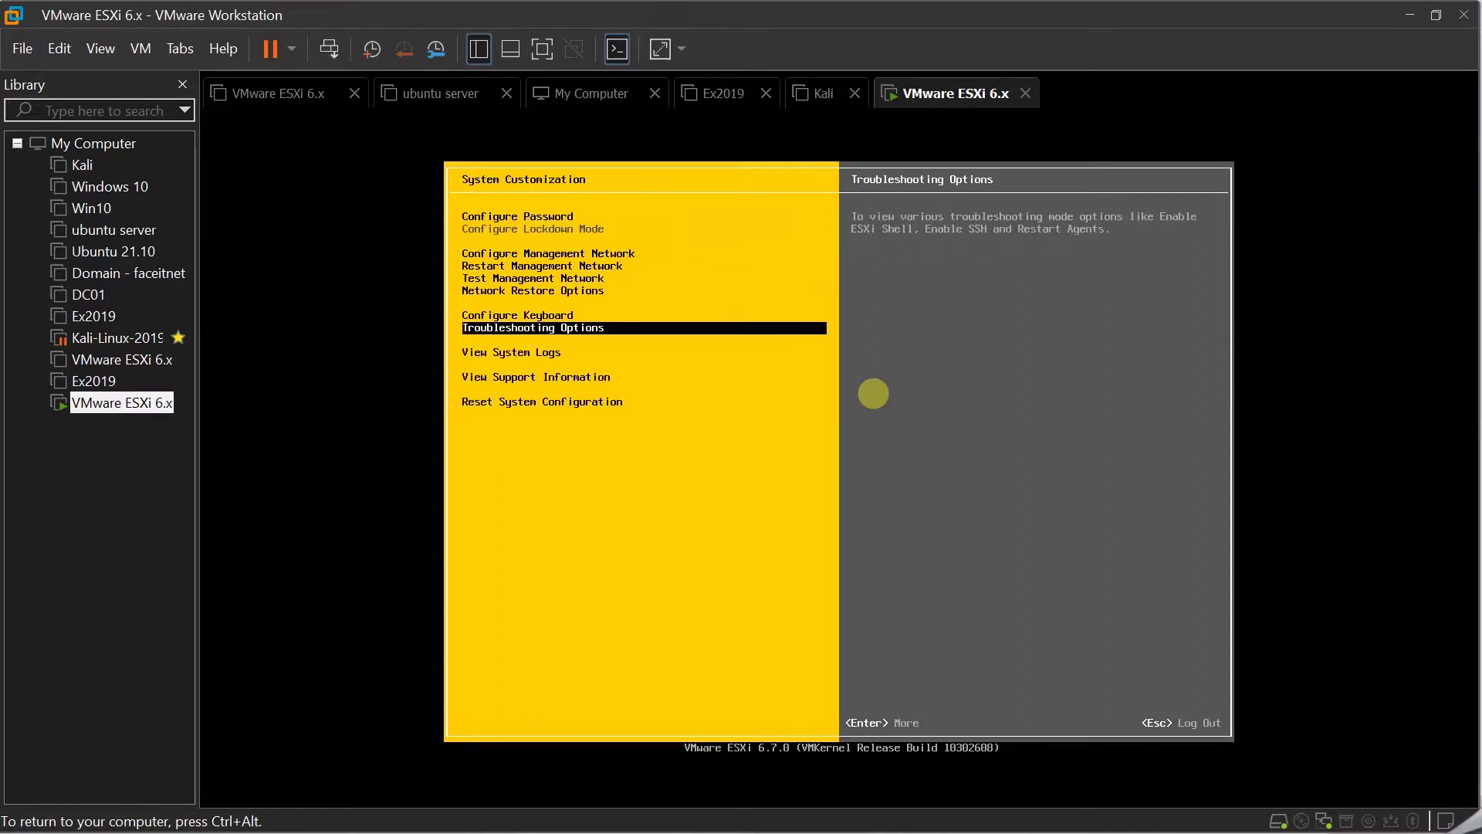
Review the System Customization entries for keyboard, password, and configuring, restarting, testing and restoring the management network.
key("Down")
key("Down")
key("Up")
key("Up")
key("Up")
key("Up")
key("Up")
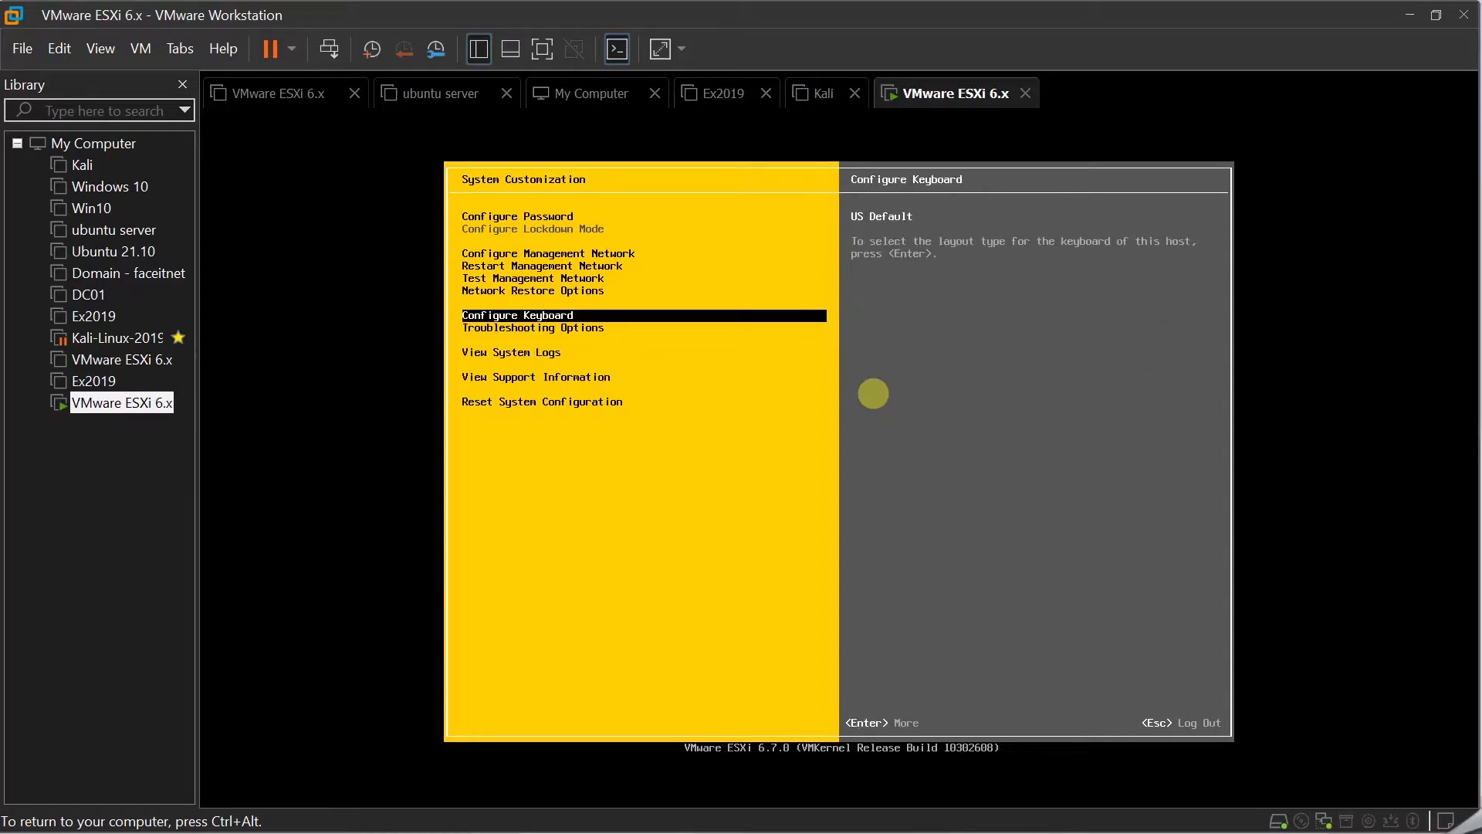
key("Up")
key("Up")
key("Up")
key("Down")
key("Down")
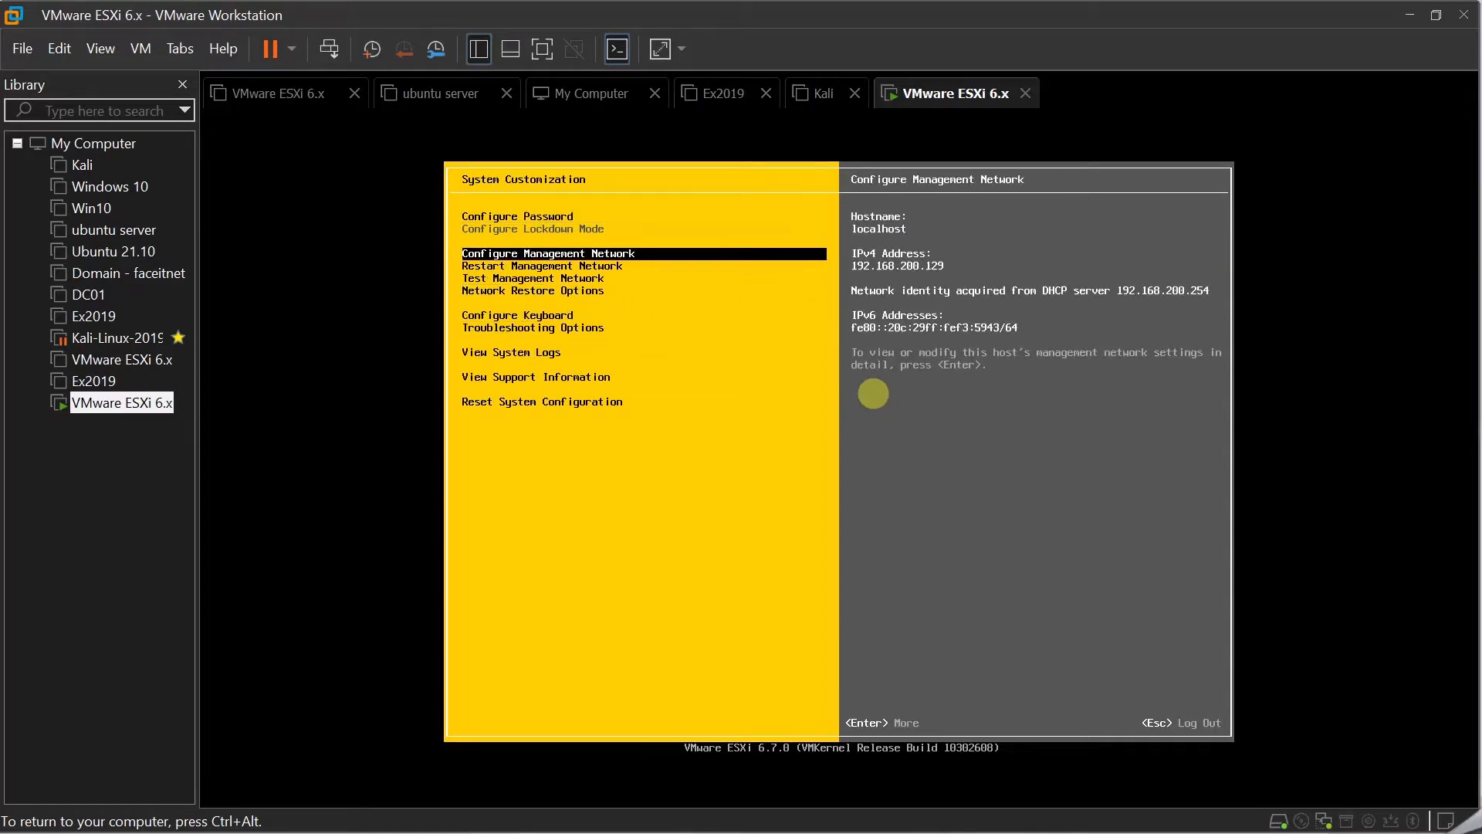
key("Down")
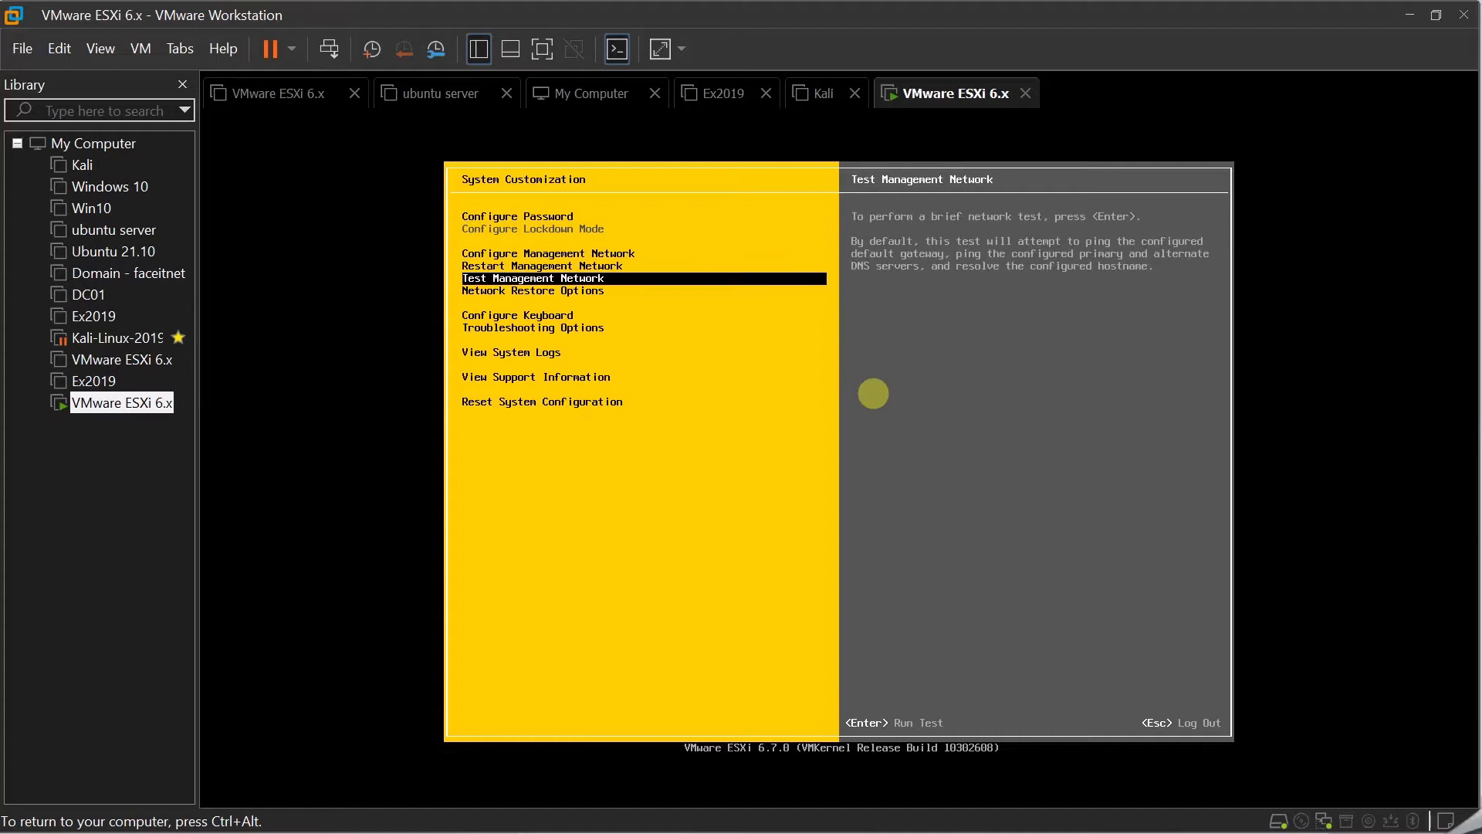
key("Down")
key("Down")
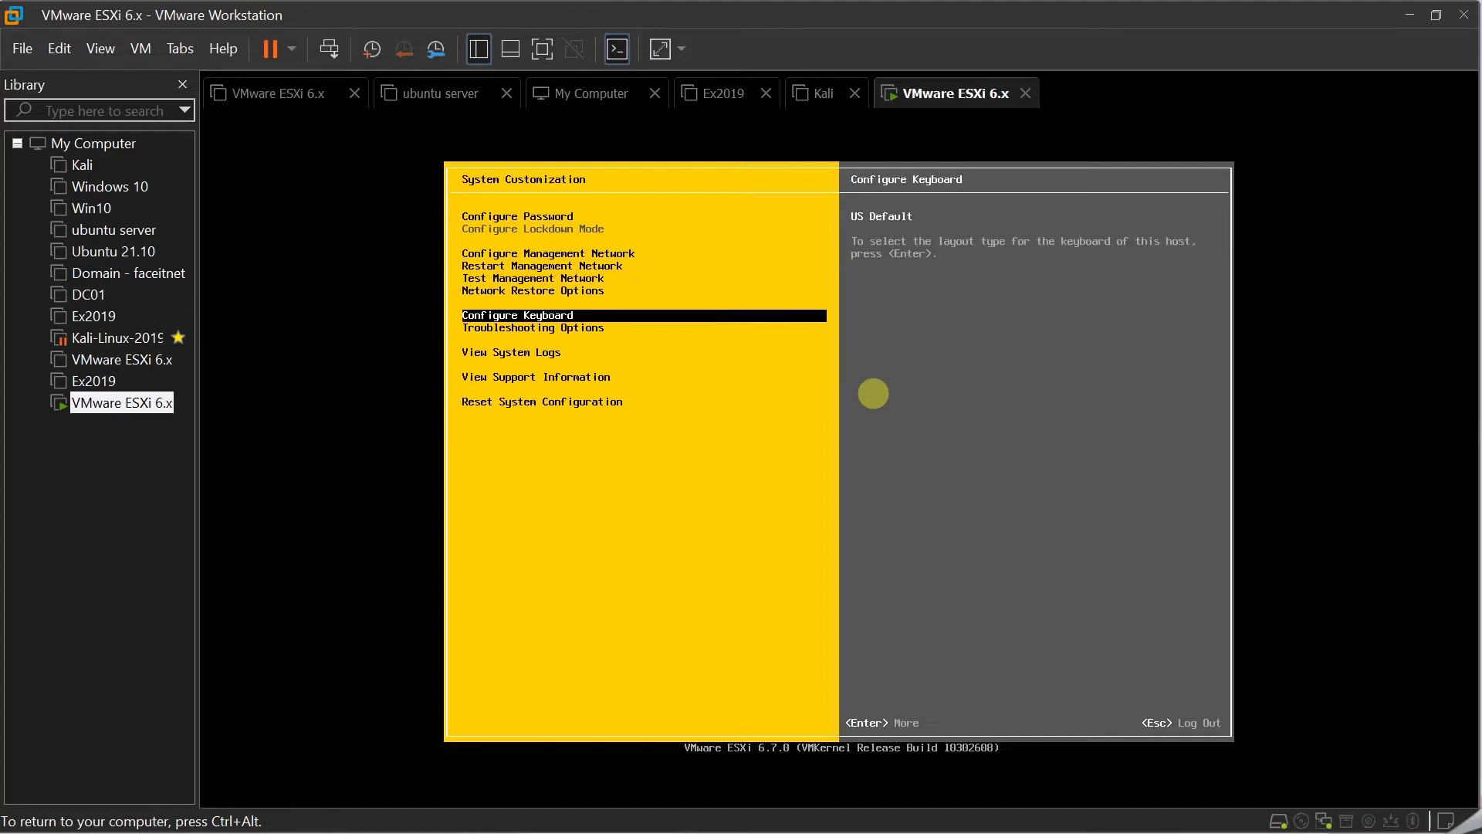
View the Configure Management Network options and return to the System Customization list.
key("Up")
key("Up")
key("Up")
key("Up")
key("Return")
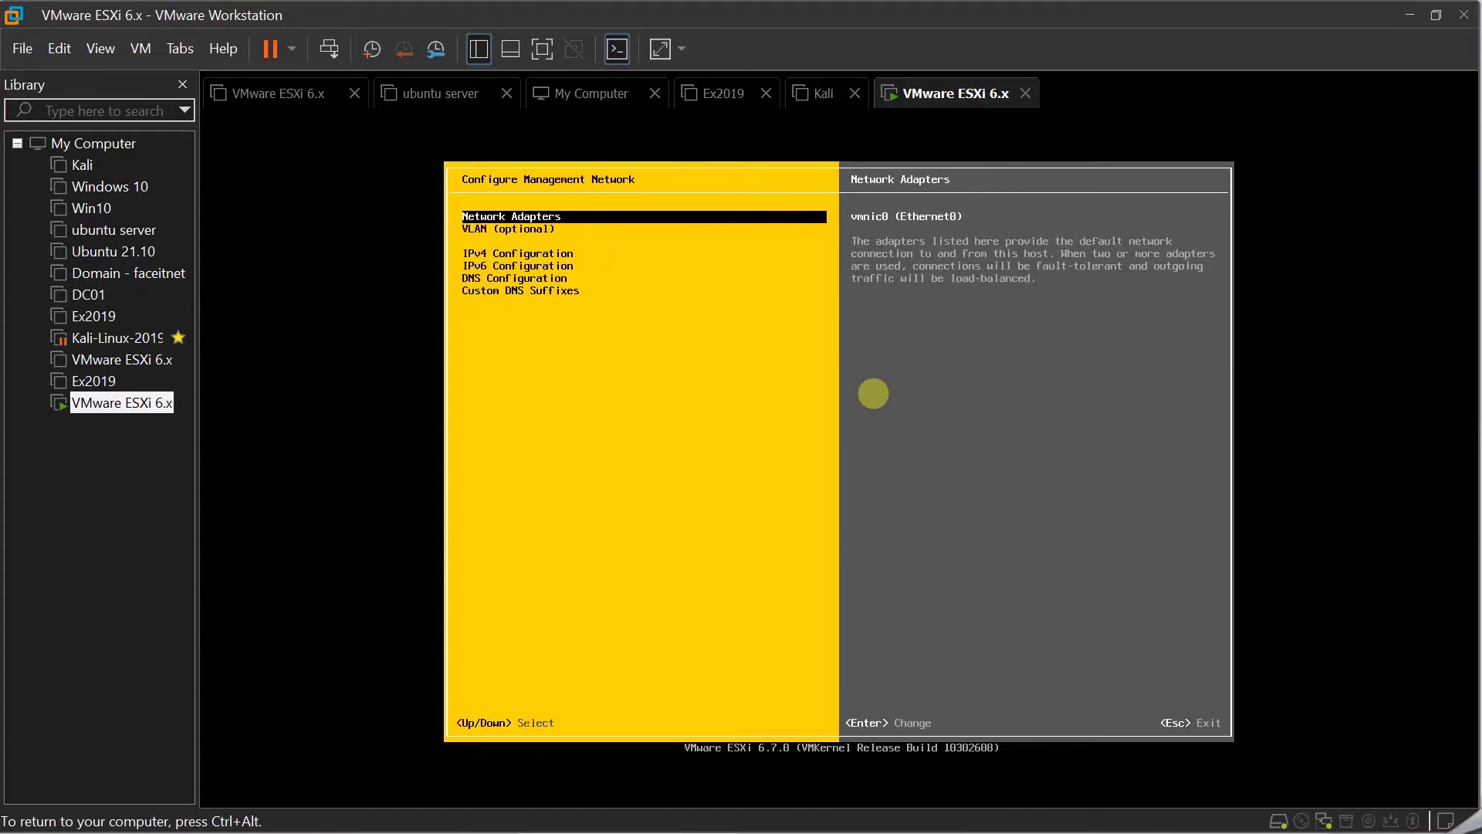
key("Escape")
key("Down")
key("Up")
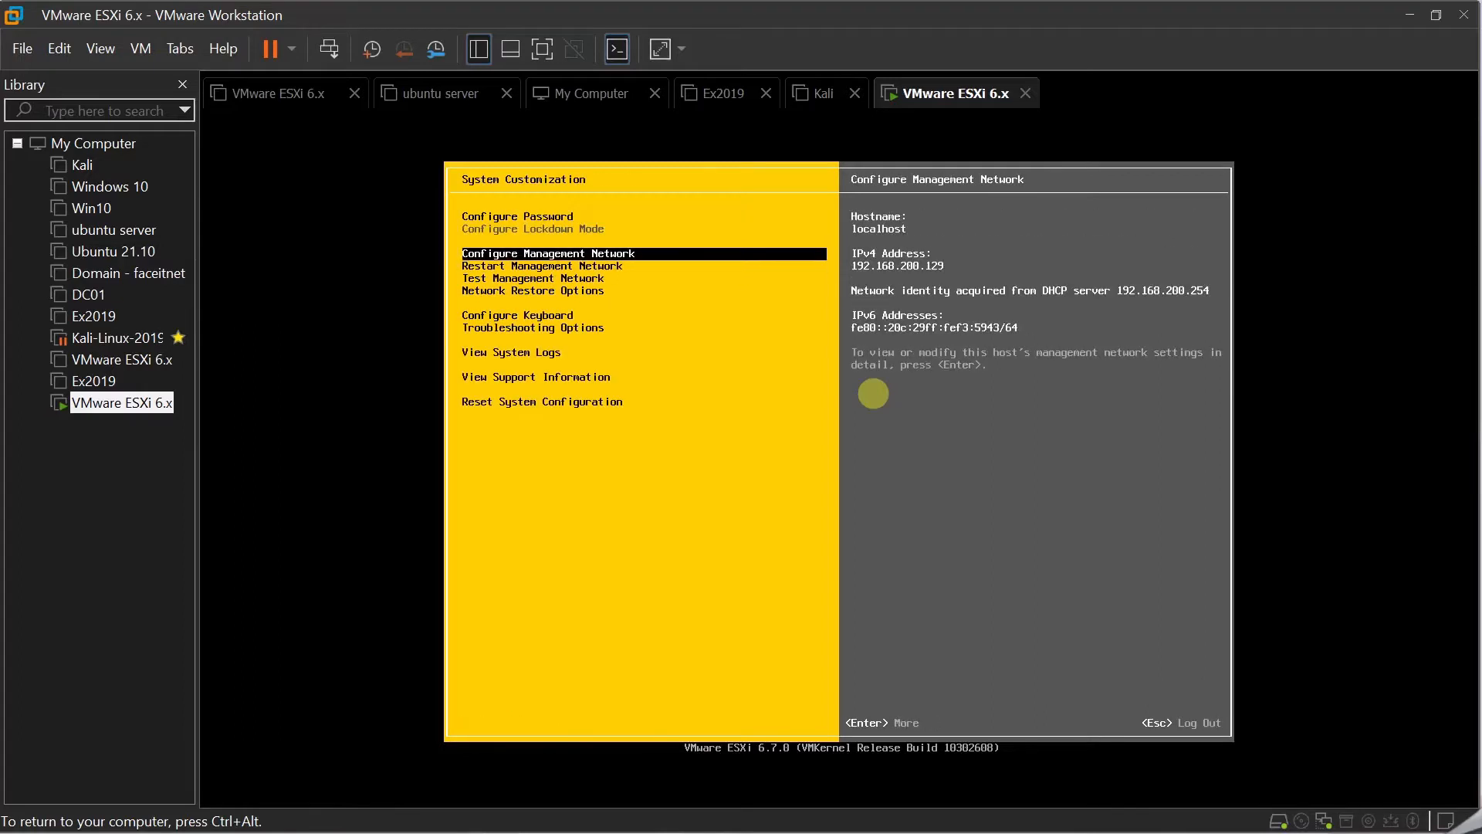
In the management network's DNS Configuration, select using the following DNS server addresses and hostname instead of automatic.
key("Return")
key("Down")
key("Down")
key("Down")
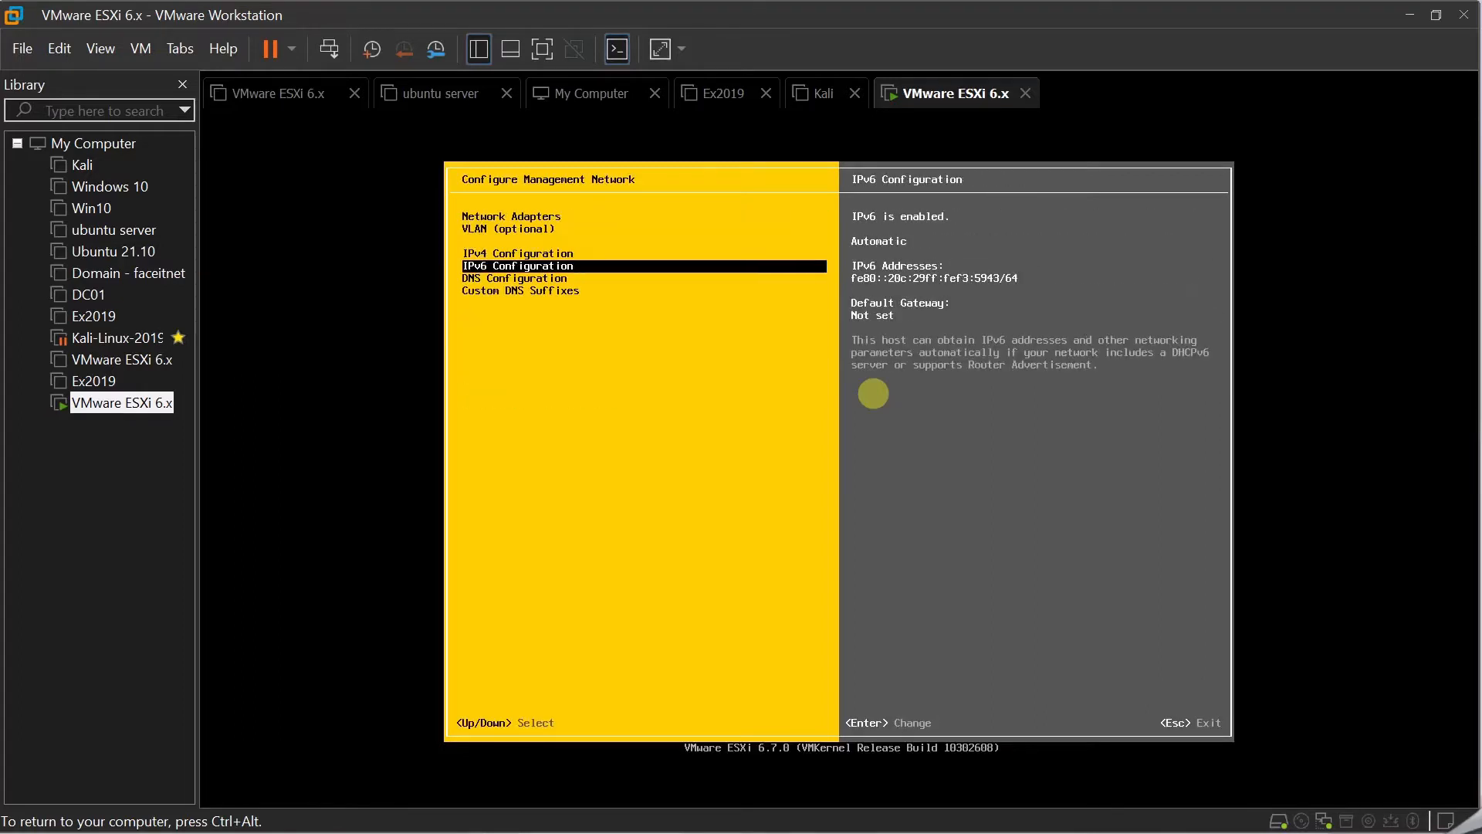
key("Down")
key("Return")
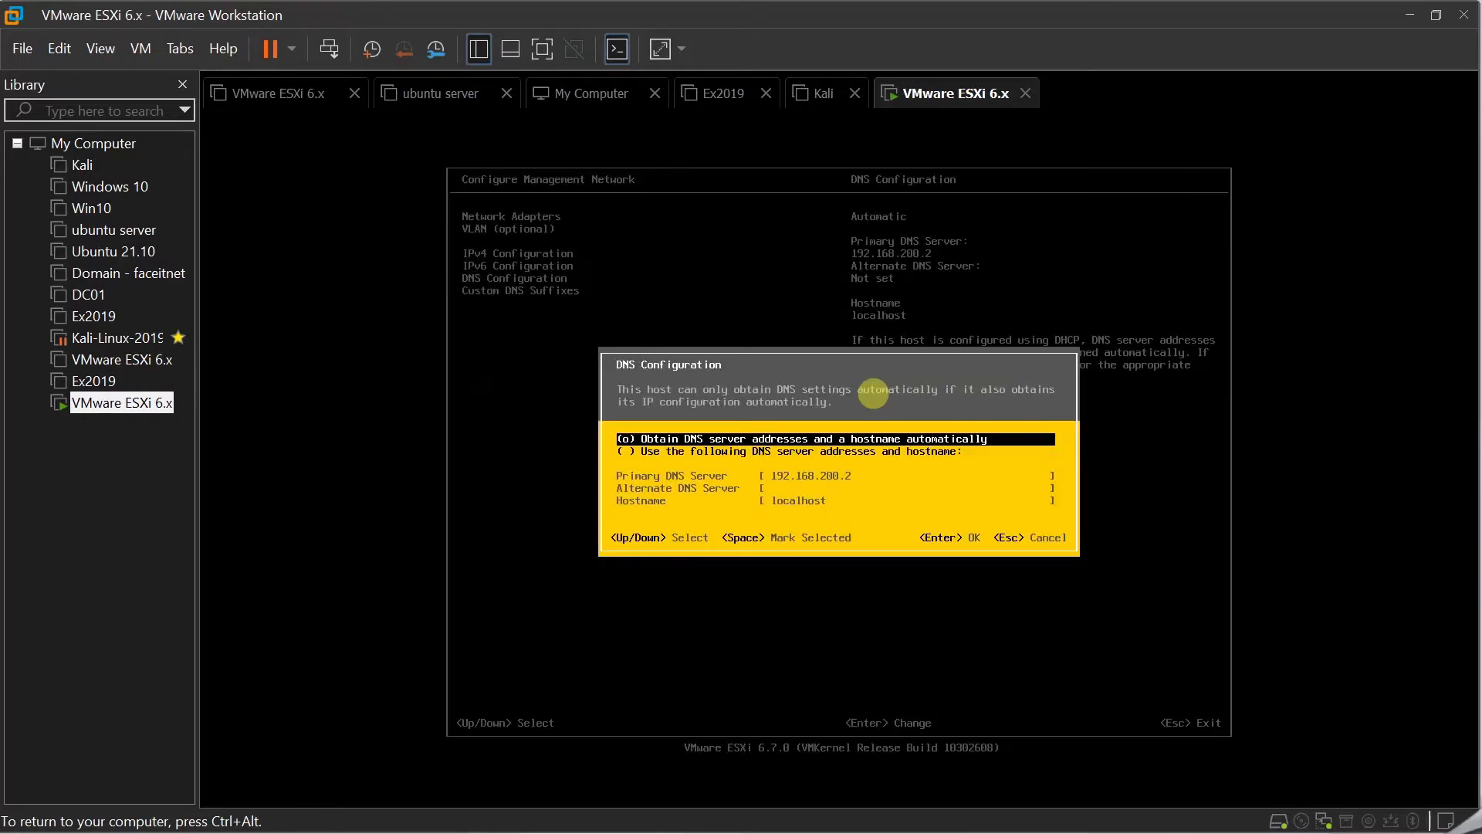
key("Down")
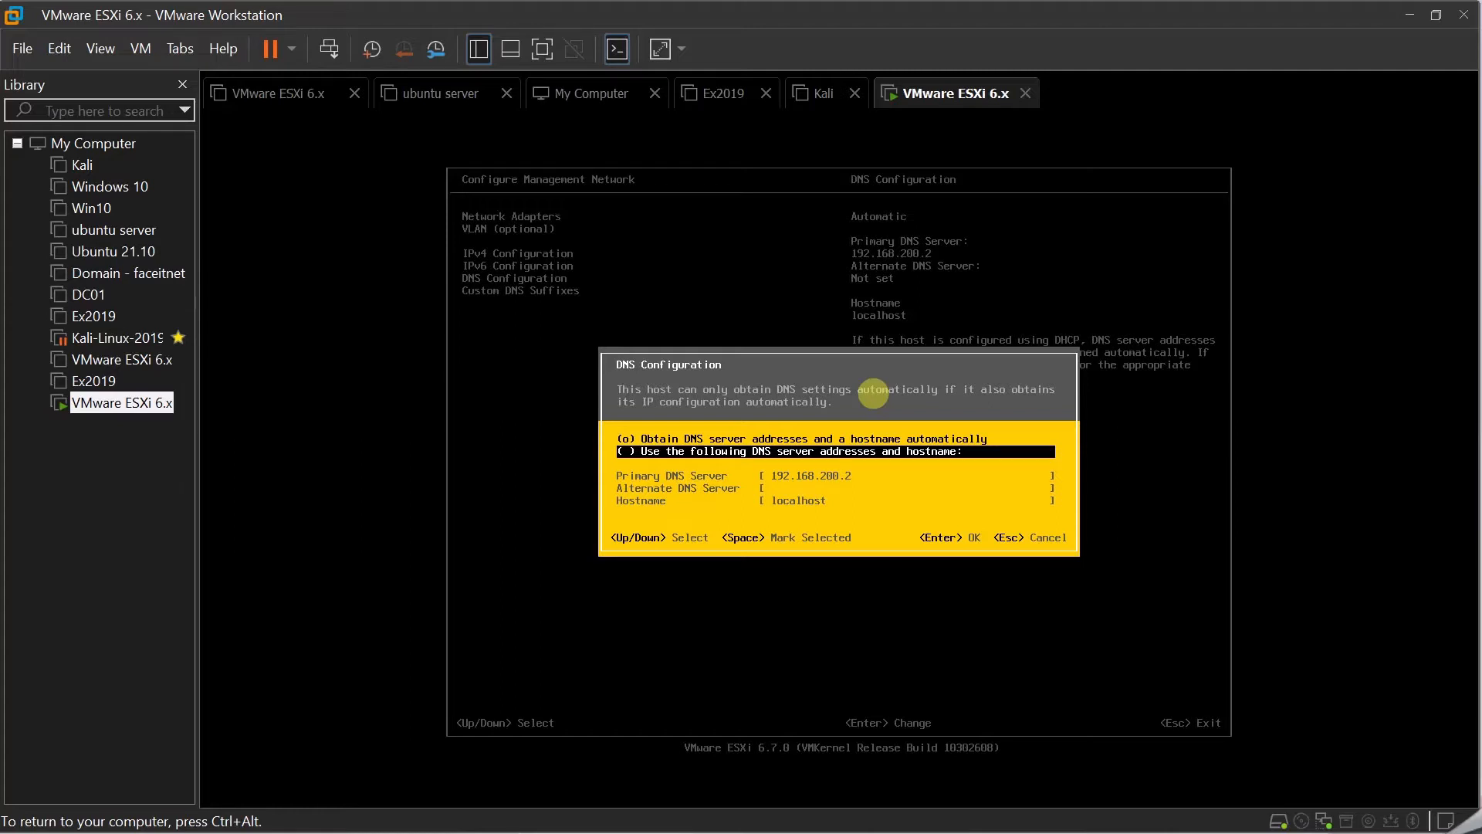
key("space")
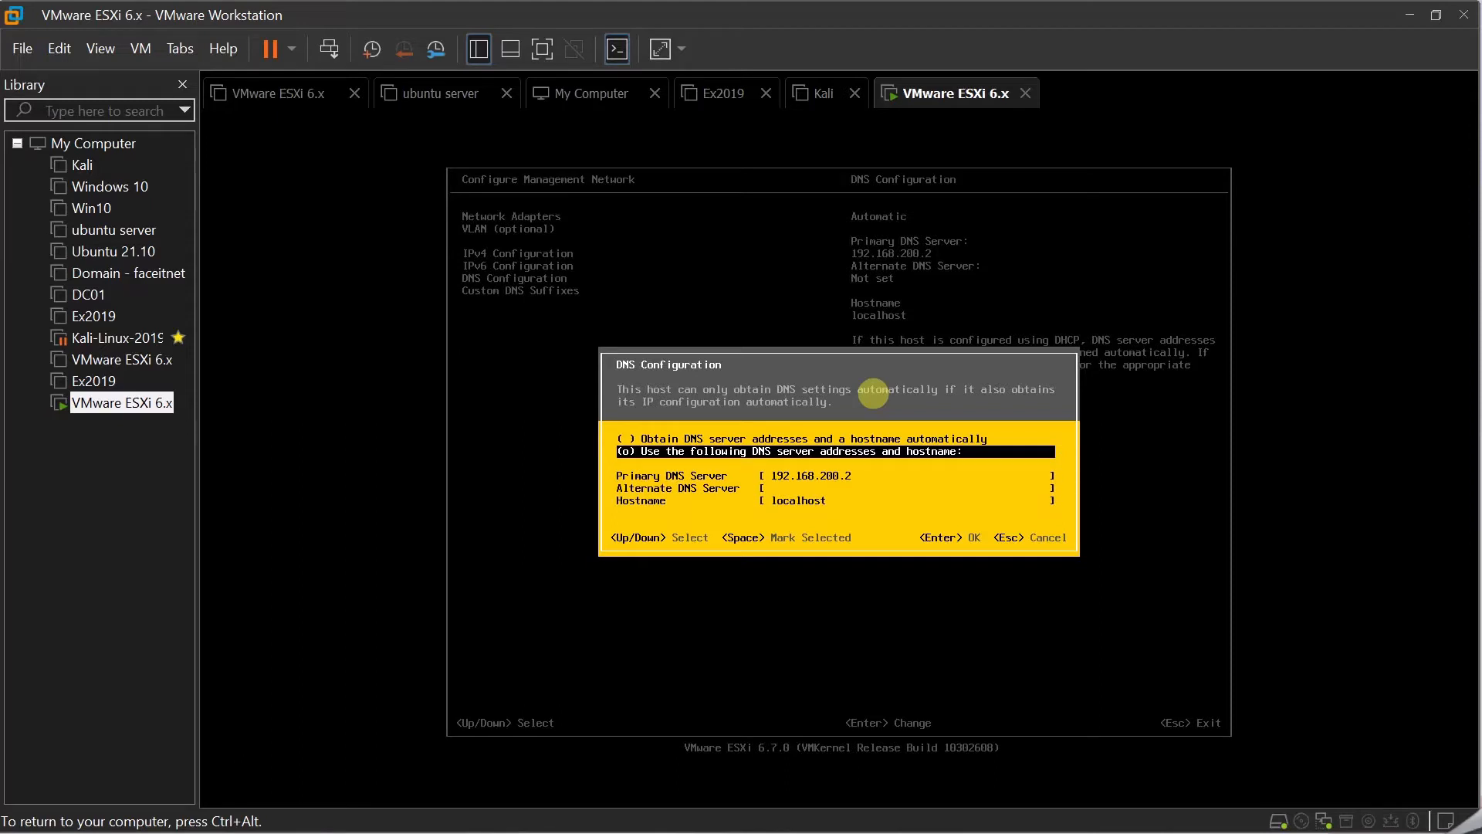
Set the hostname to ESXi6.7 and accept the DNS configuration.
key("Down")
key("Down")
key("Down")
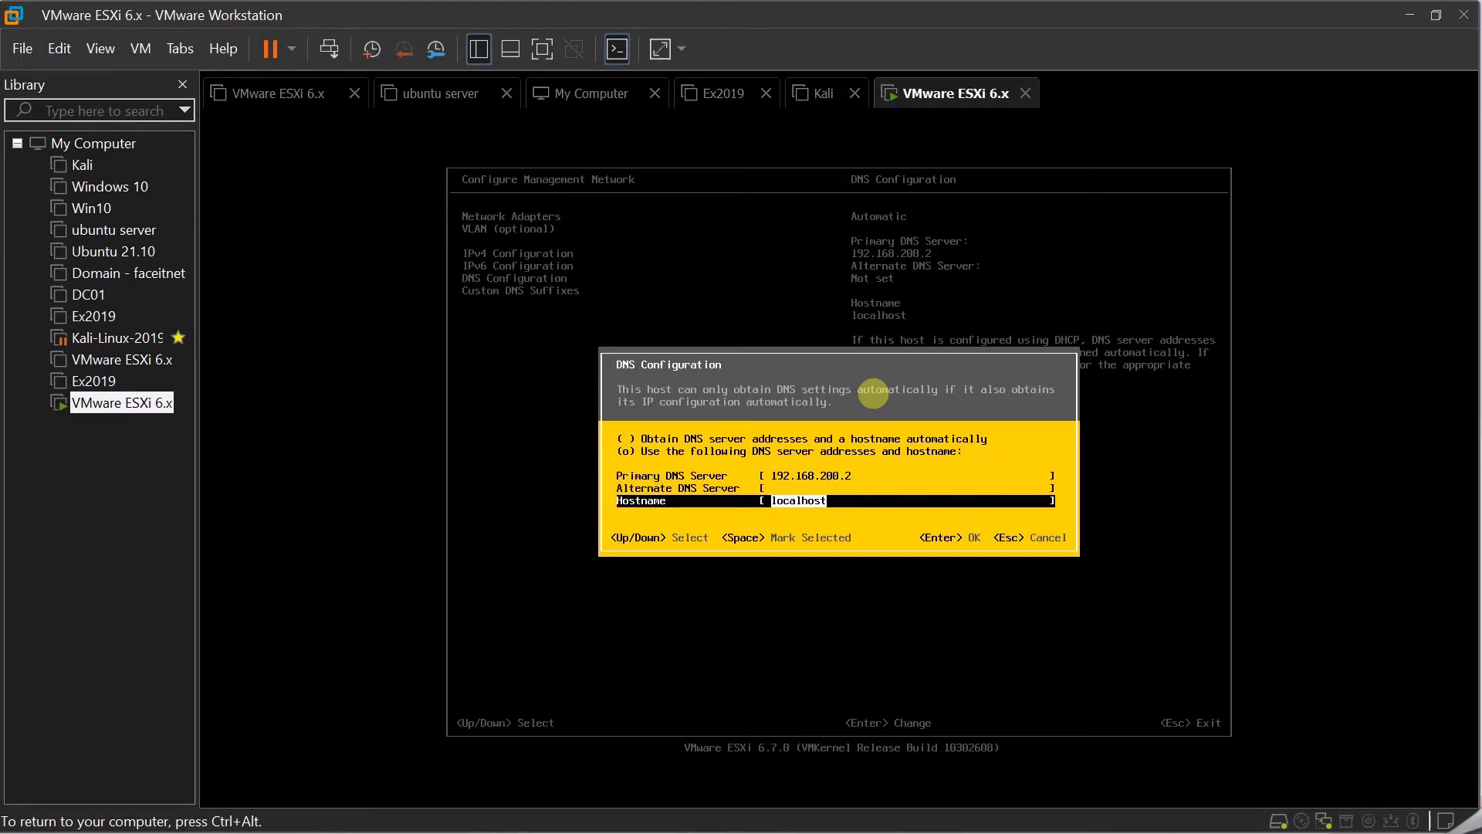
key("BackSpace")
type("ESXi6.7")
key("Up")
key("Return")
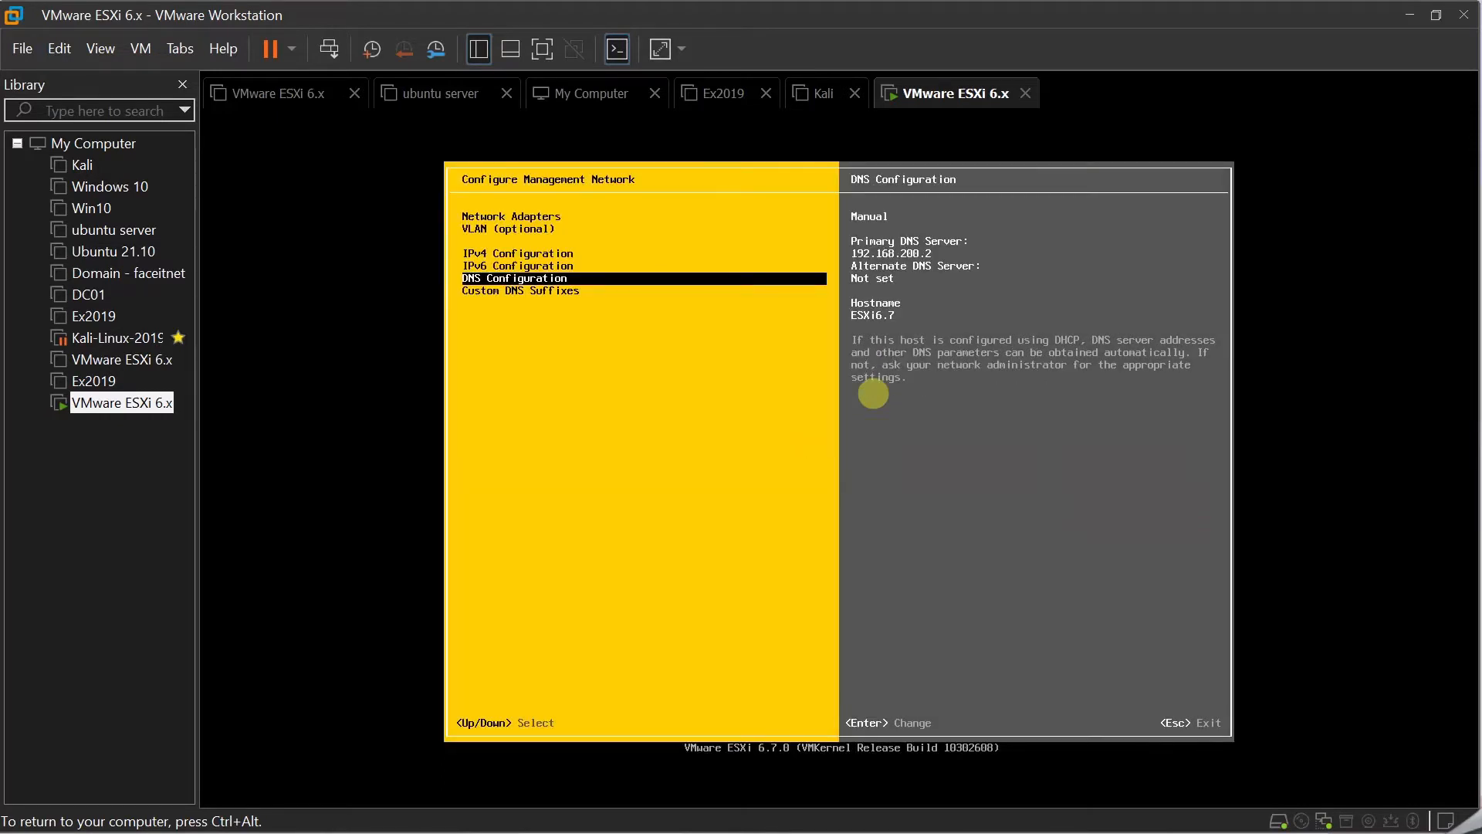
Set the custom DNS suffix to esxi6-7.local and apply the changes with a management network restart.
key("Down")
key("Return")
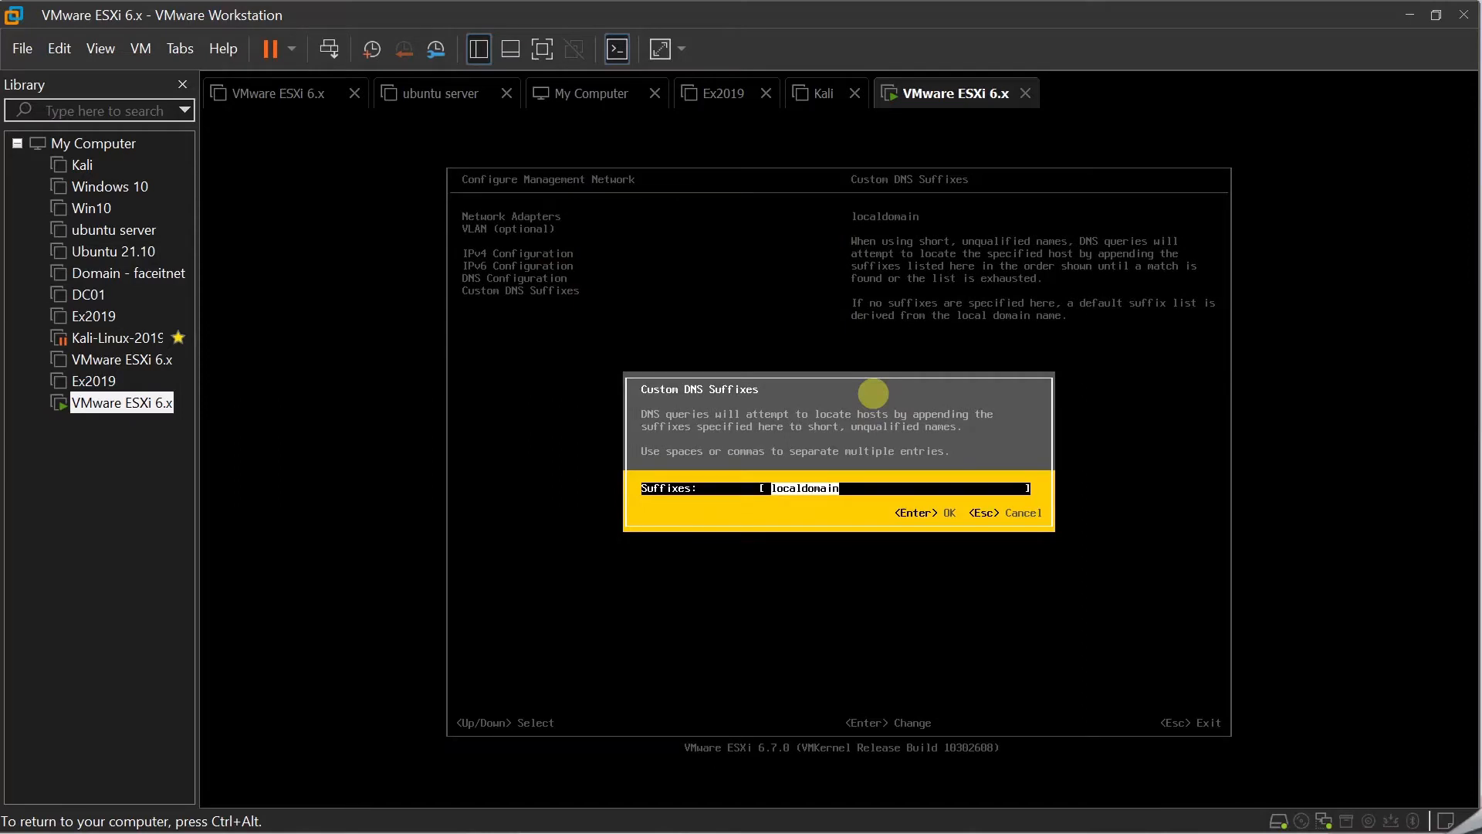
type("esxi6.7.local")
key("BackSpace")
type("-")
key("Return")
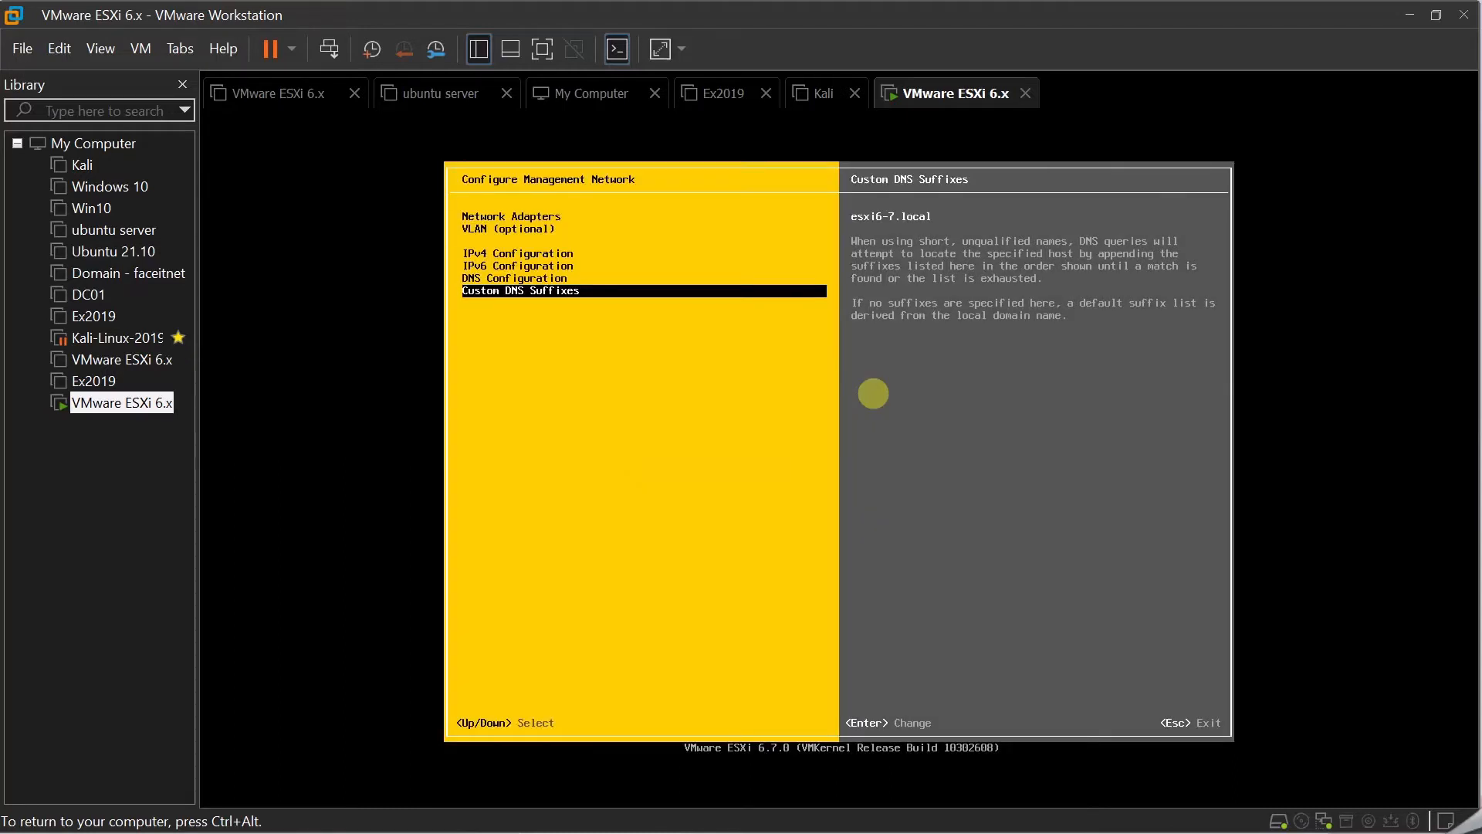
key("Return")
key("Return")
key("Escape")
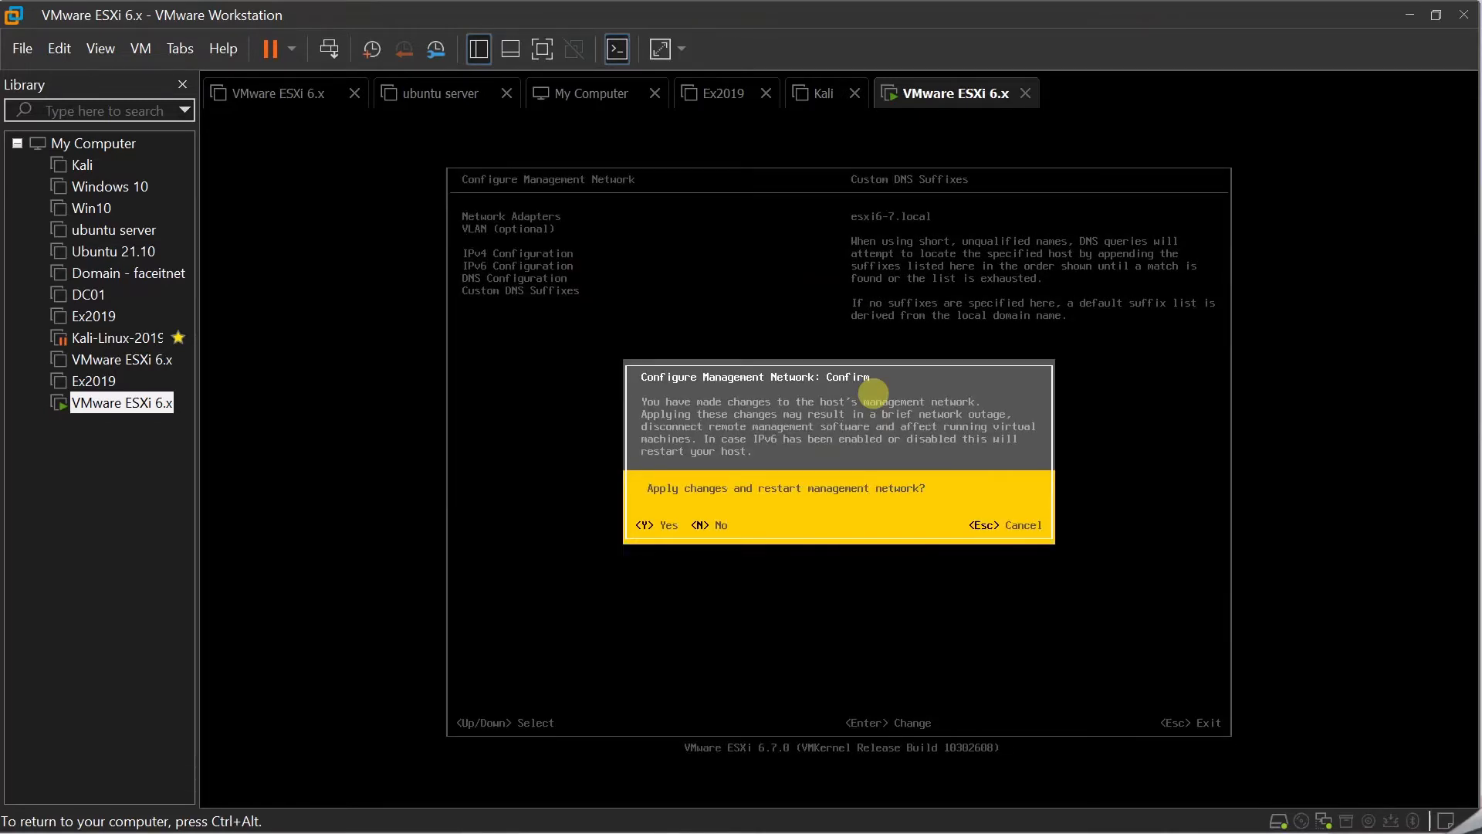
key("y")
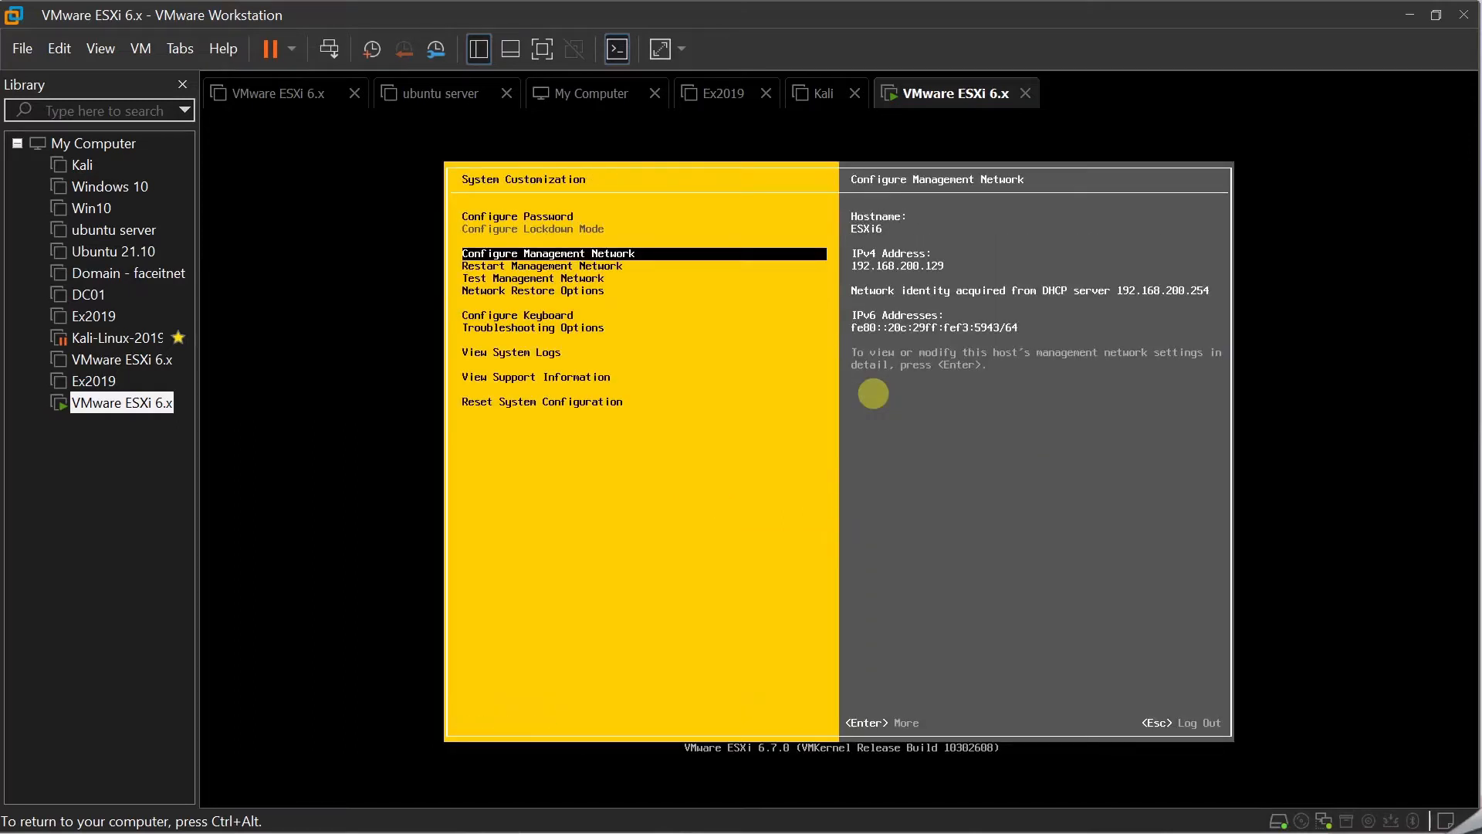
Check the descriptions of the management network test, management network restart and password entries.
key("Down")
key("Down")
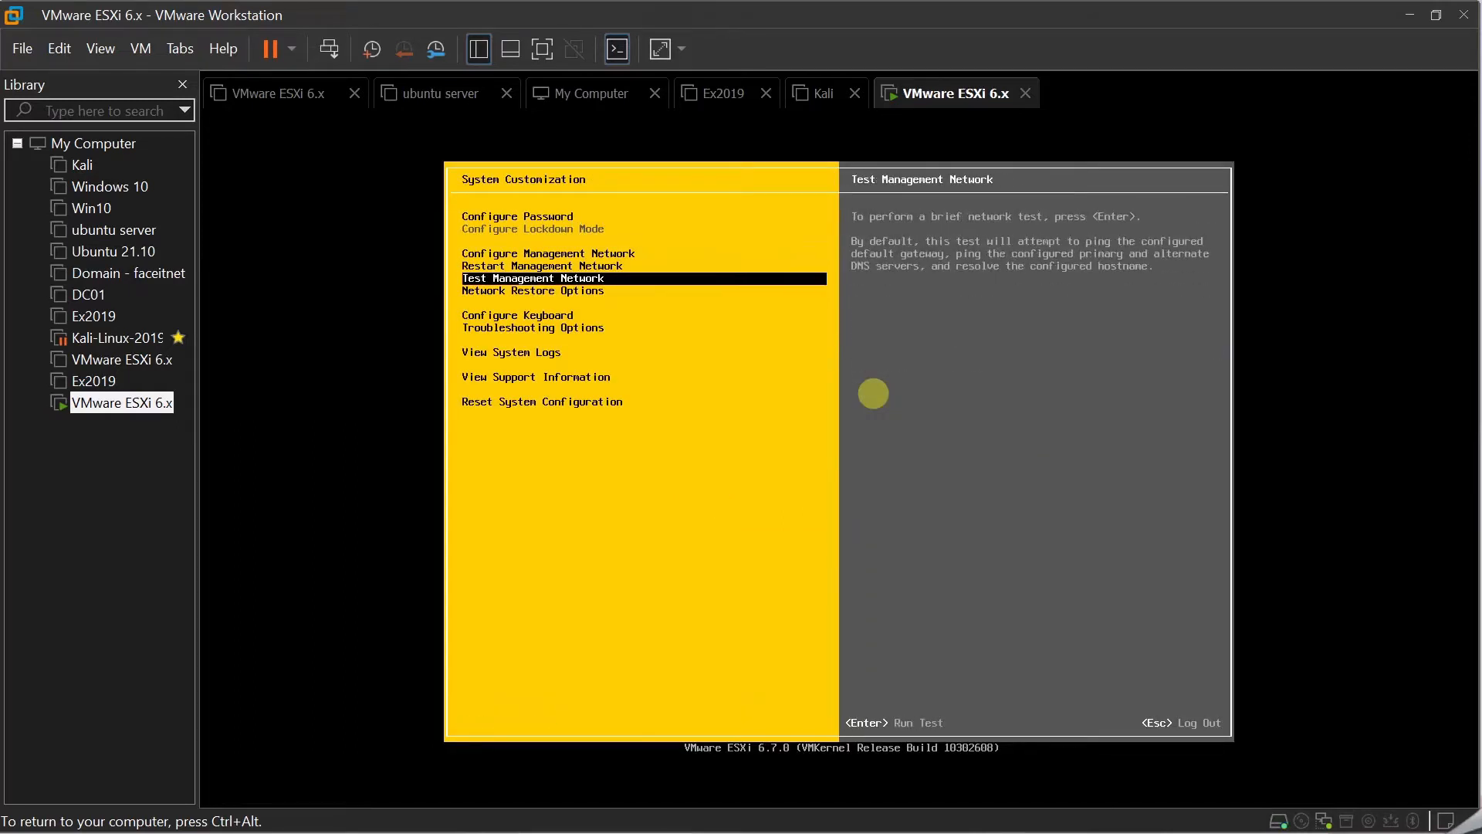
key("Up")
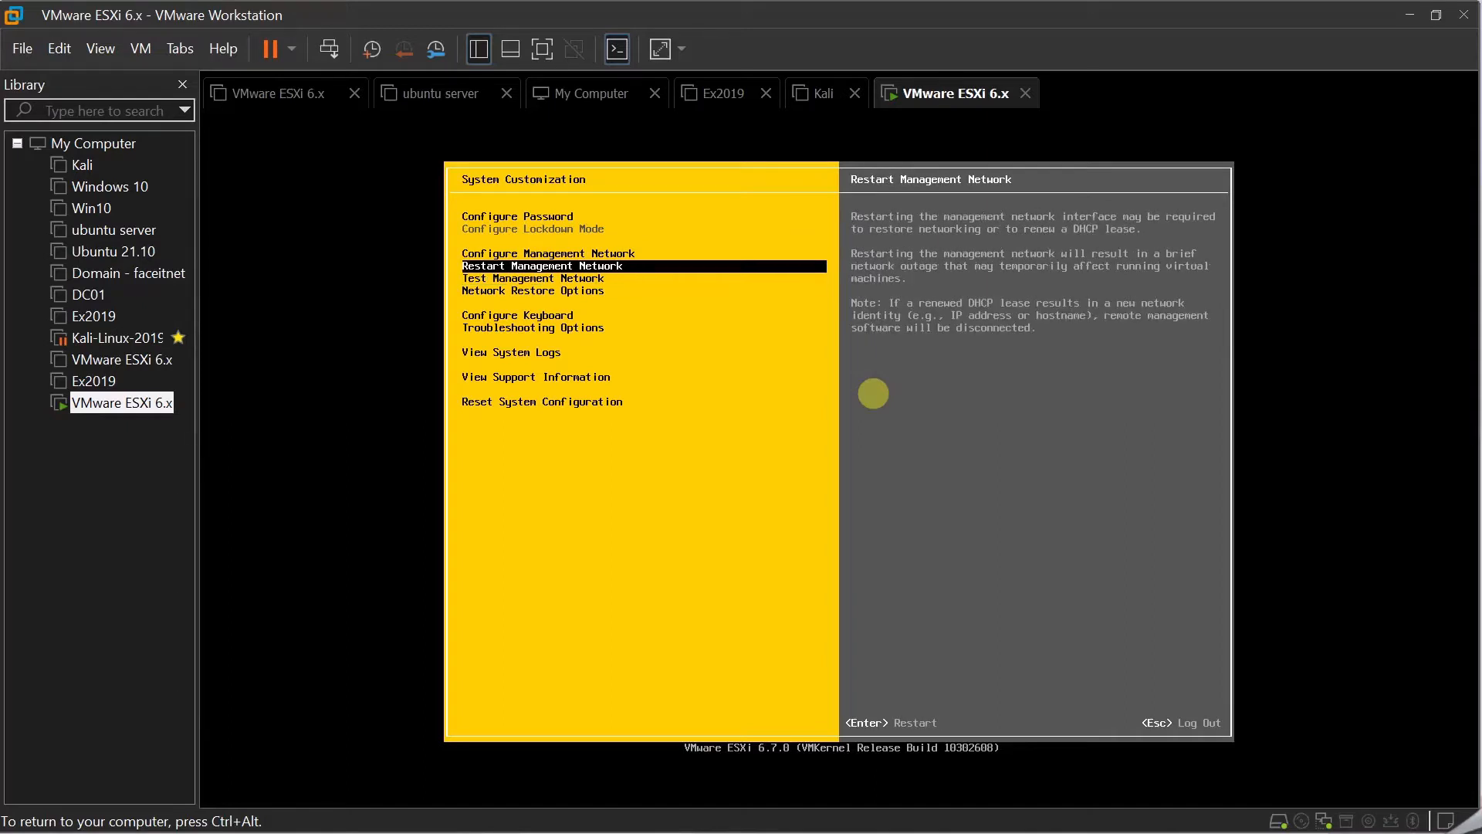
key("Up")
key("Up")
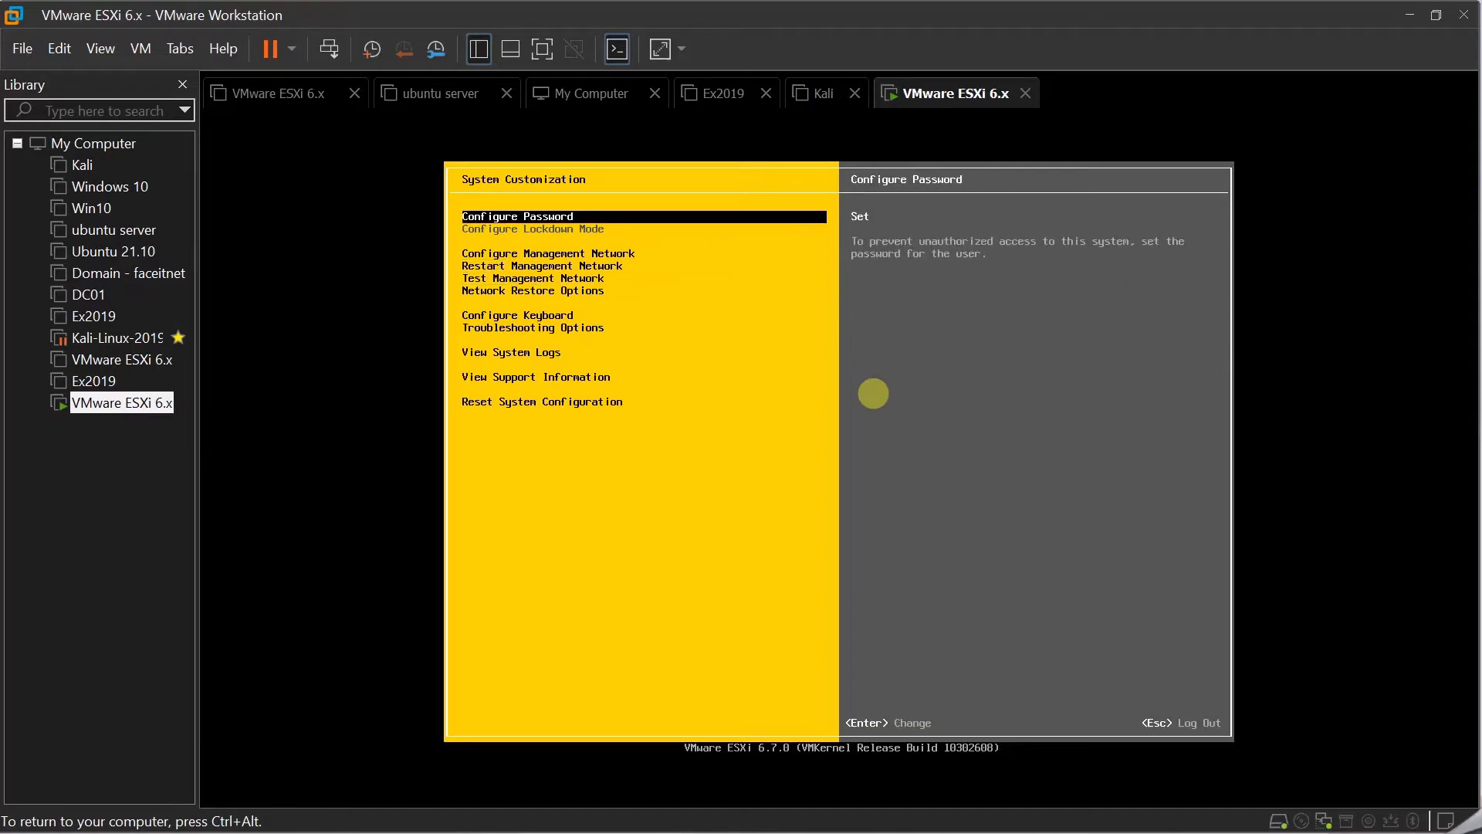
Log out of System Customization and restart the ESXi host, authenticating as root with the account password.
key("Escape")
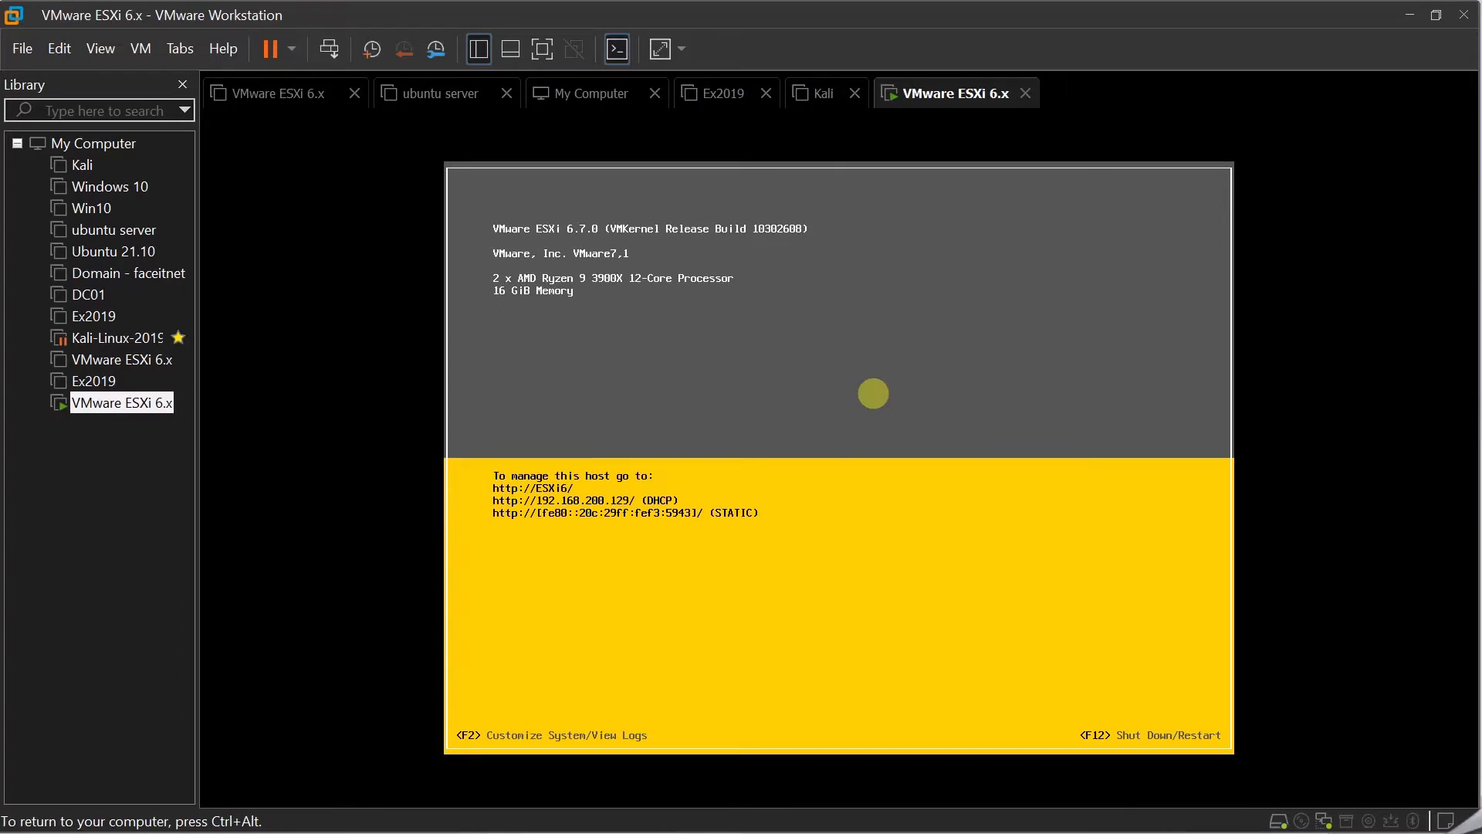
key("F2")
key("Tab")
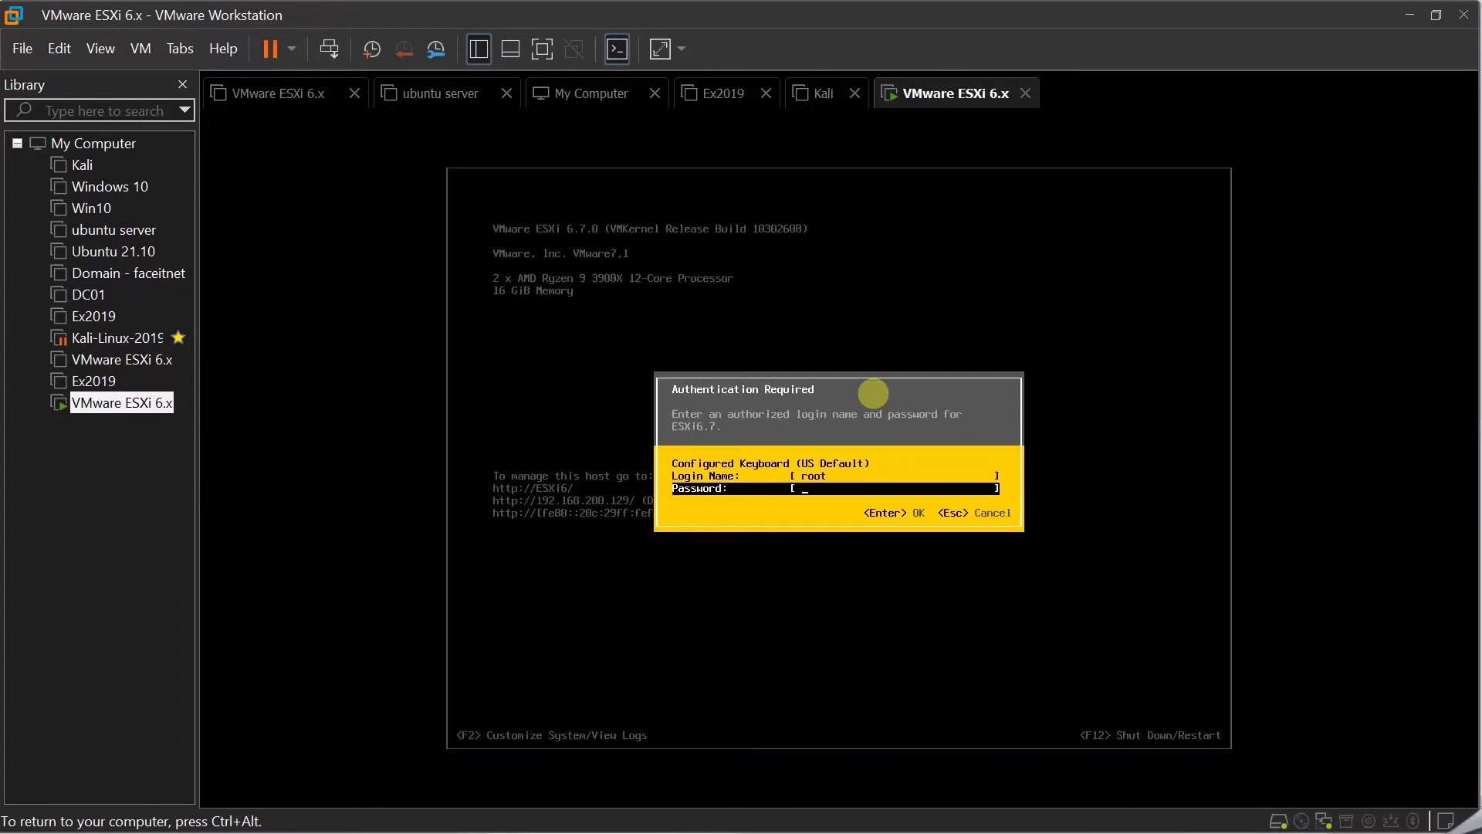
type("********")
key("Return")
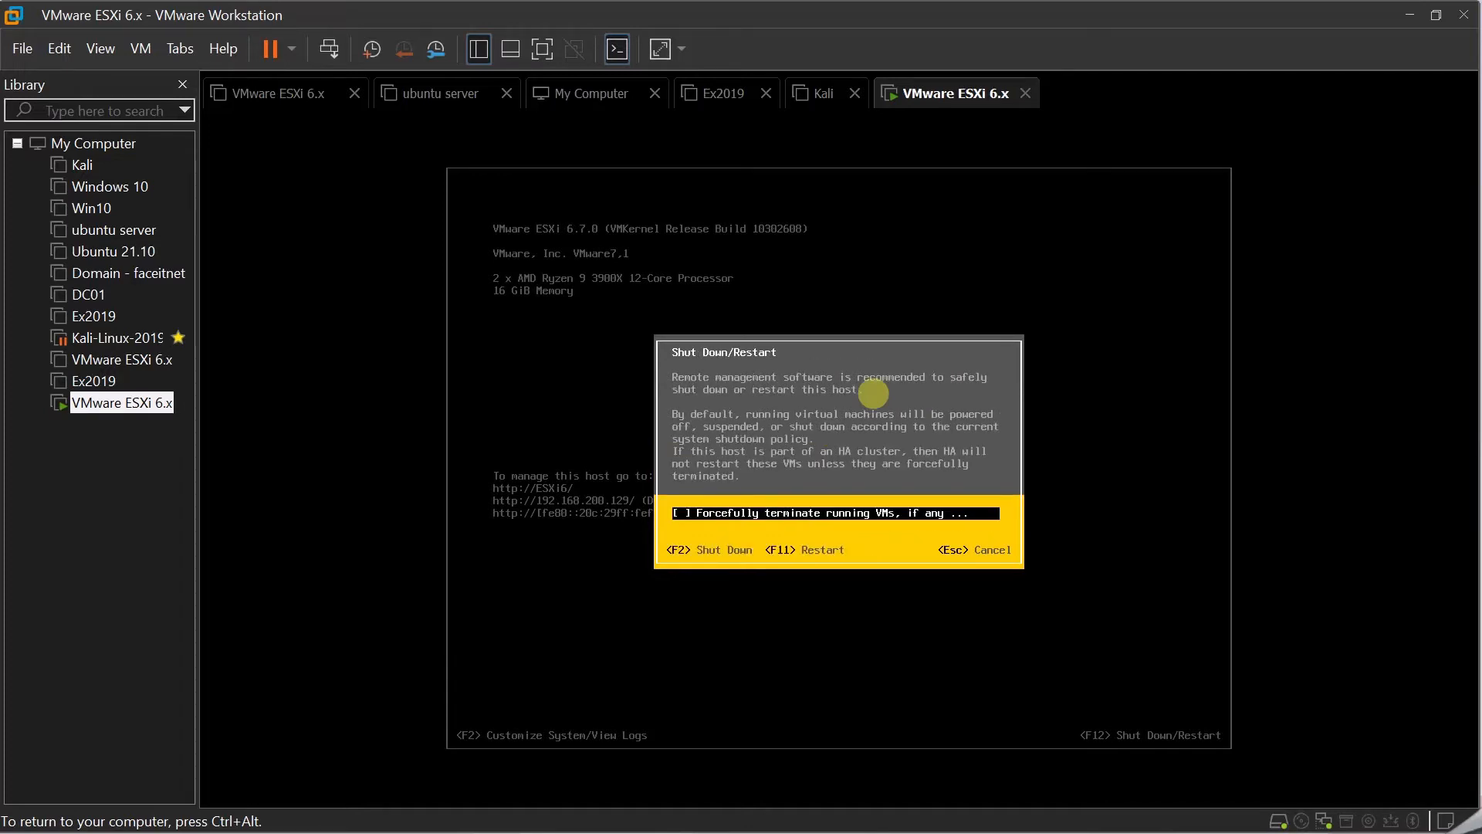
key("F11")
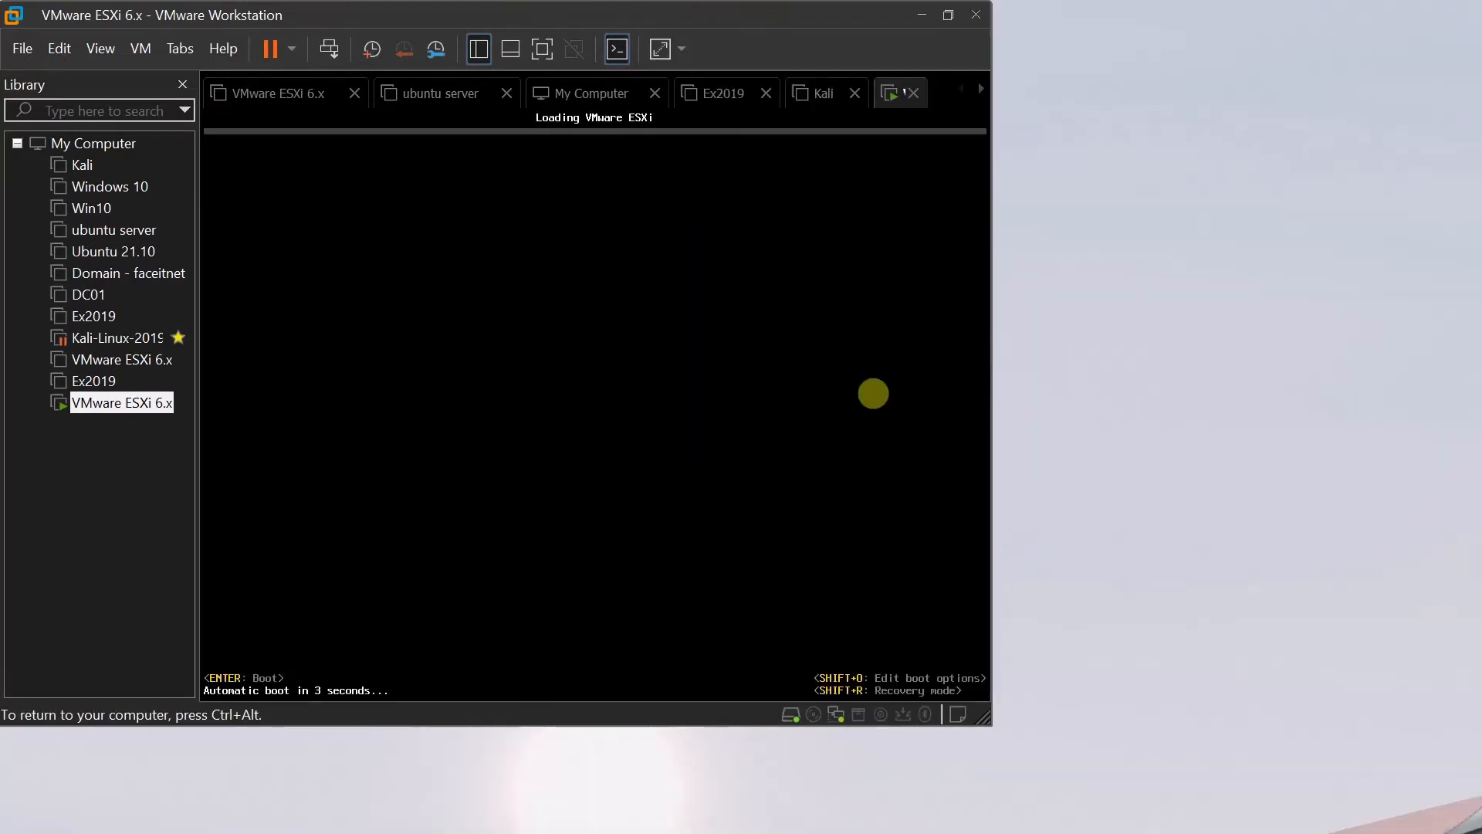
Switch to the Opera browser and reload the ESXi web client at 192.168.200.129 once the host has restarted.
key("ctrl+alt")
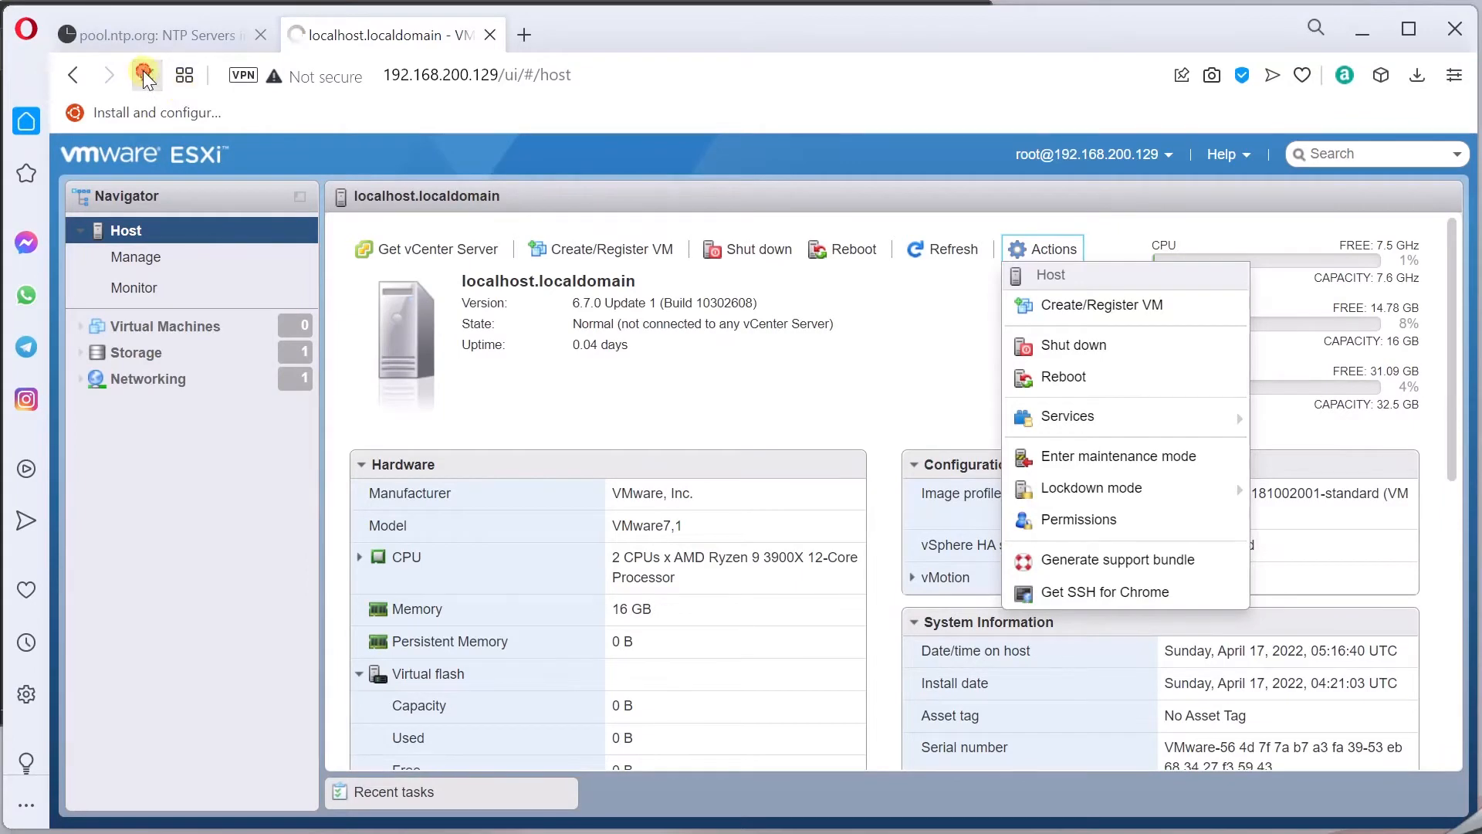
left_click(146, 75)
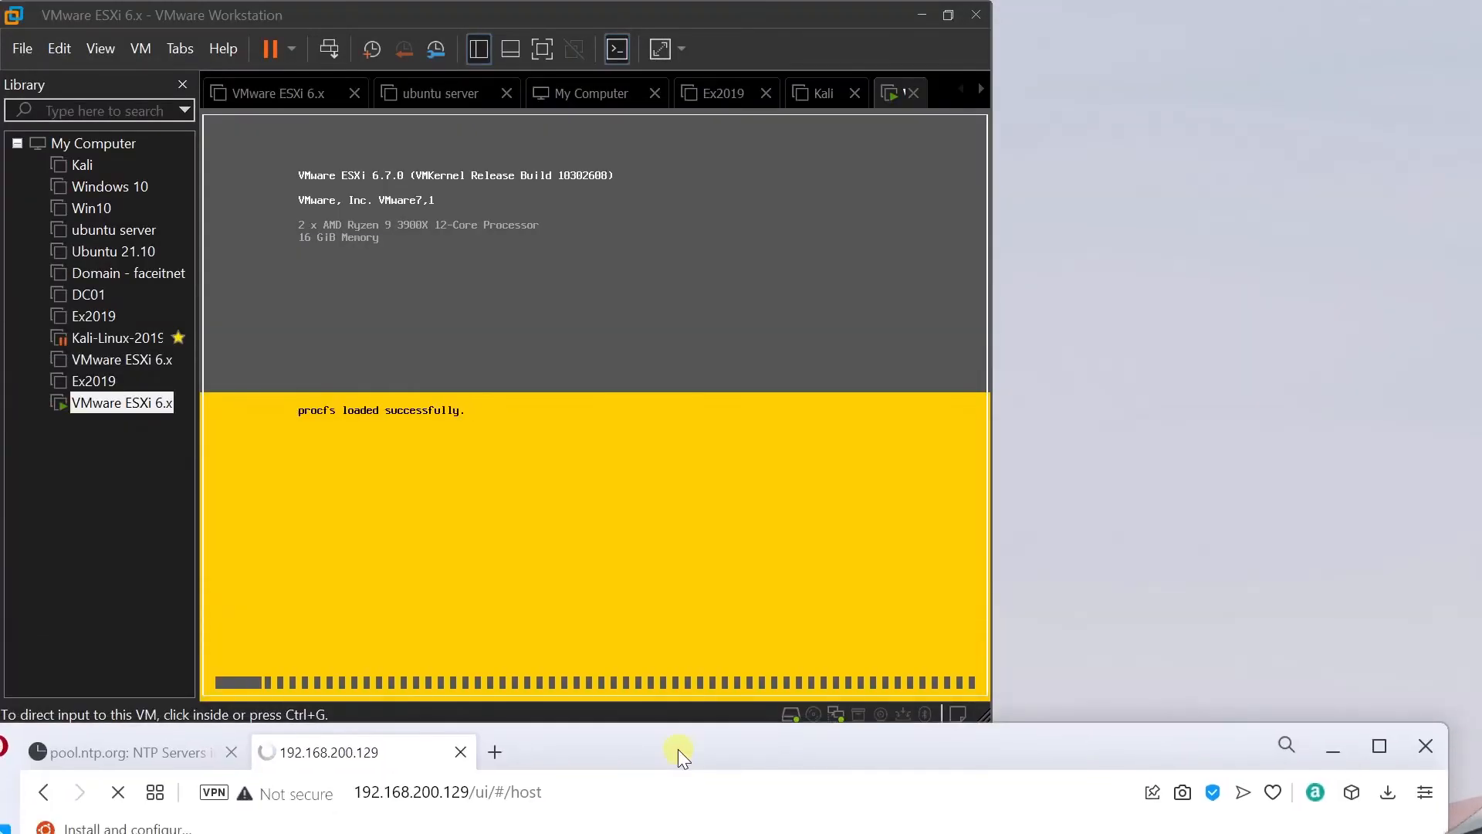
left_click_drag(679, 748, 722, 403)
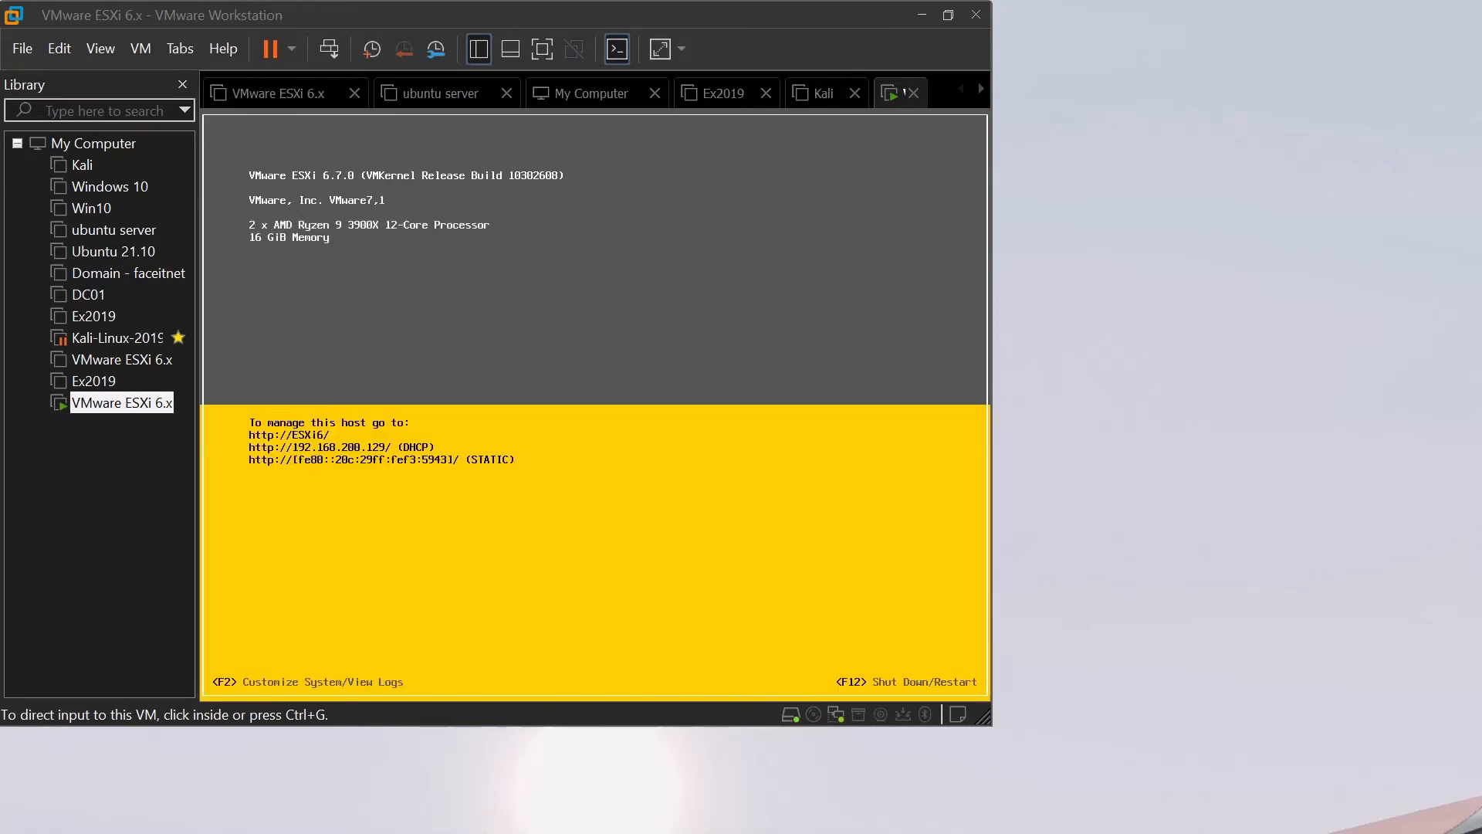
left_click_drag(523, 833, 531, 480)
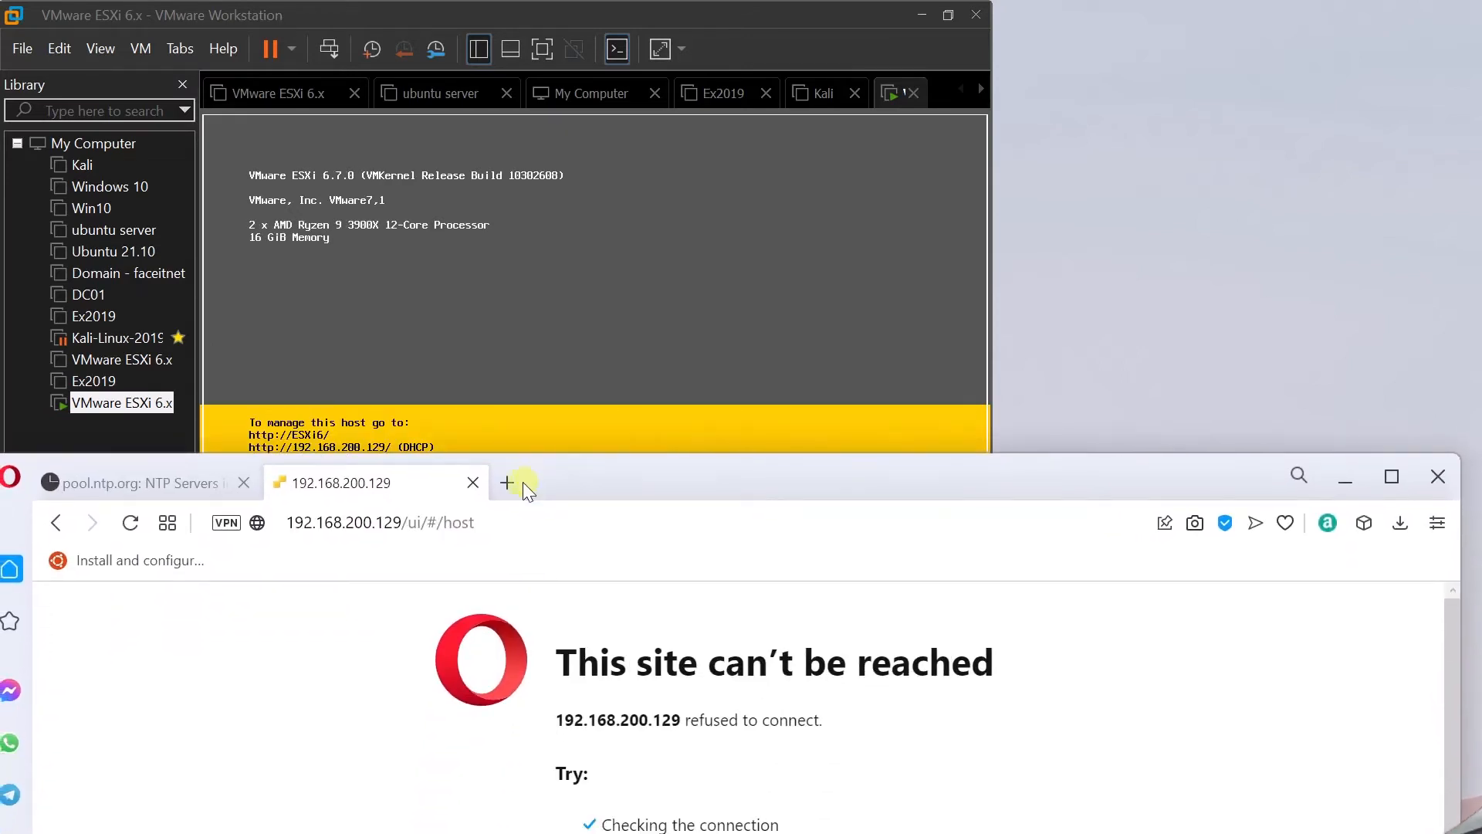
left_click(410, 525)
key("Return")
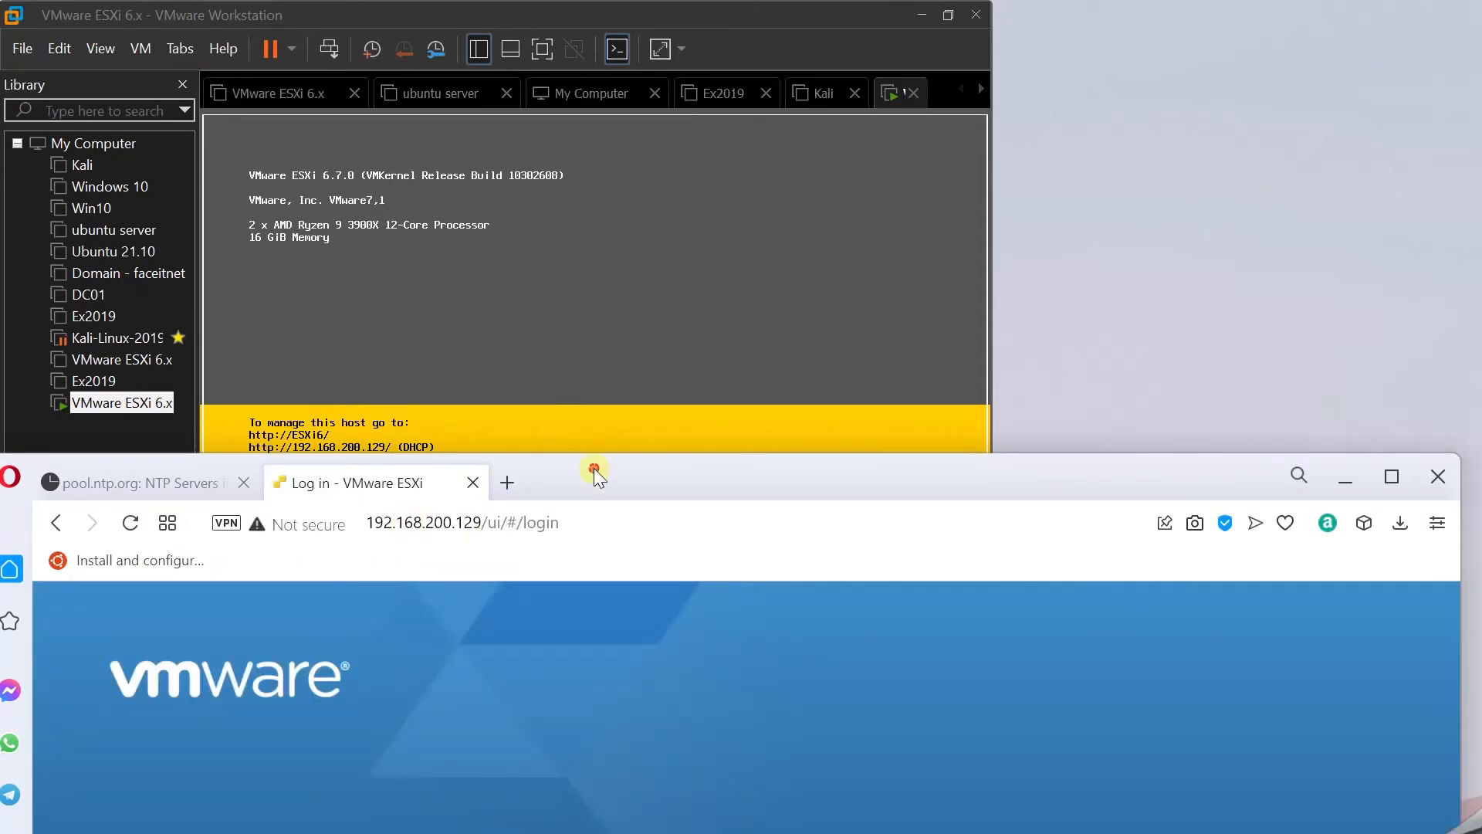
left_click_drag(599, 500, 619, 19)
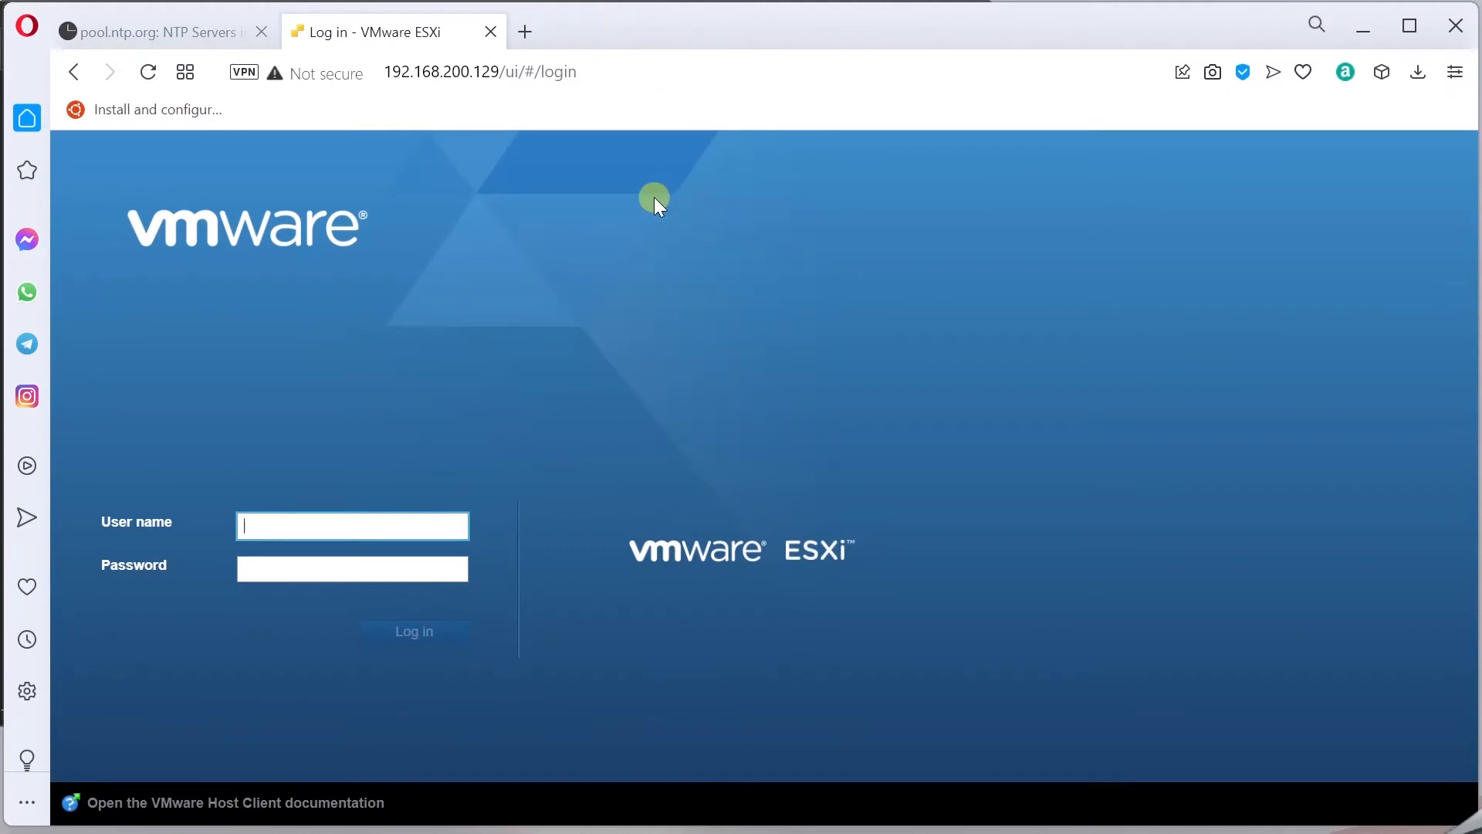
Log in to the ESXi web client as root with the account password.
type("rot")
key("Tab")
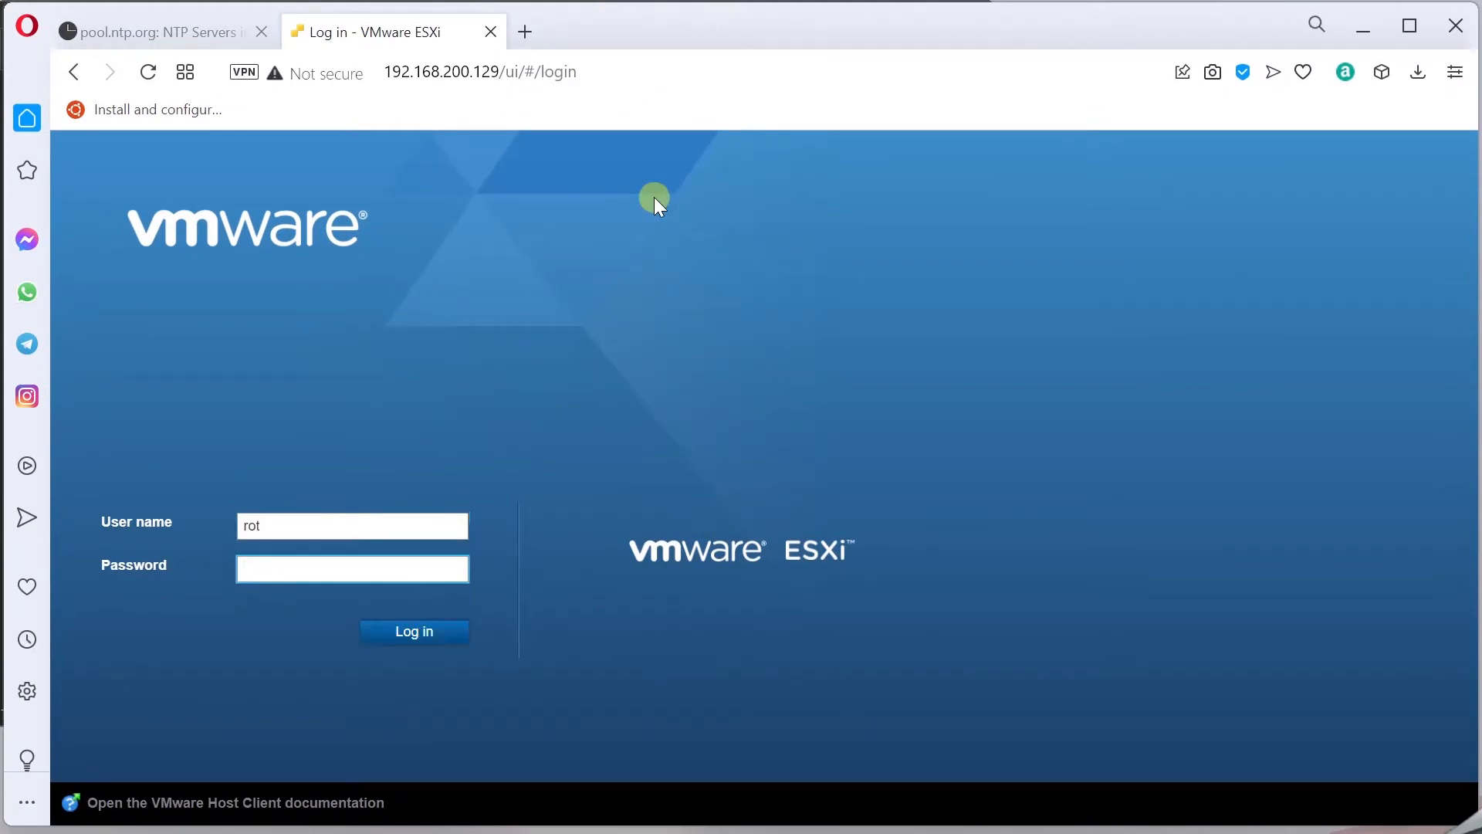
key("shift+Tab")
type("root")
key("Tab")
type("******")
key("Return")
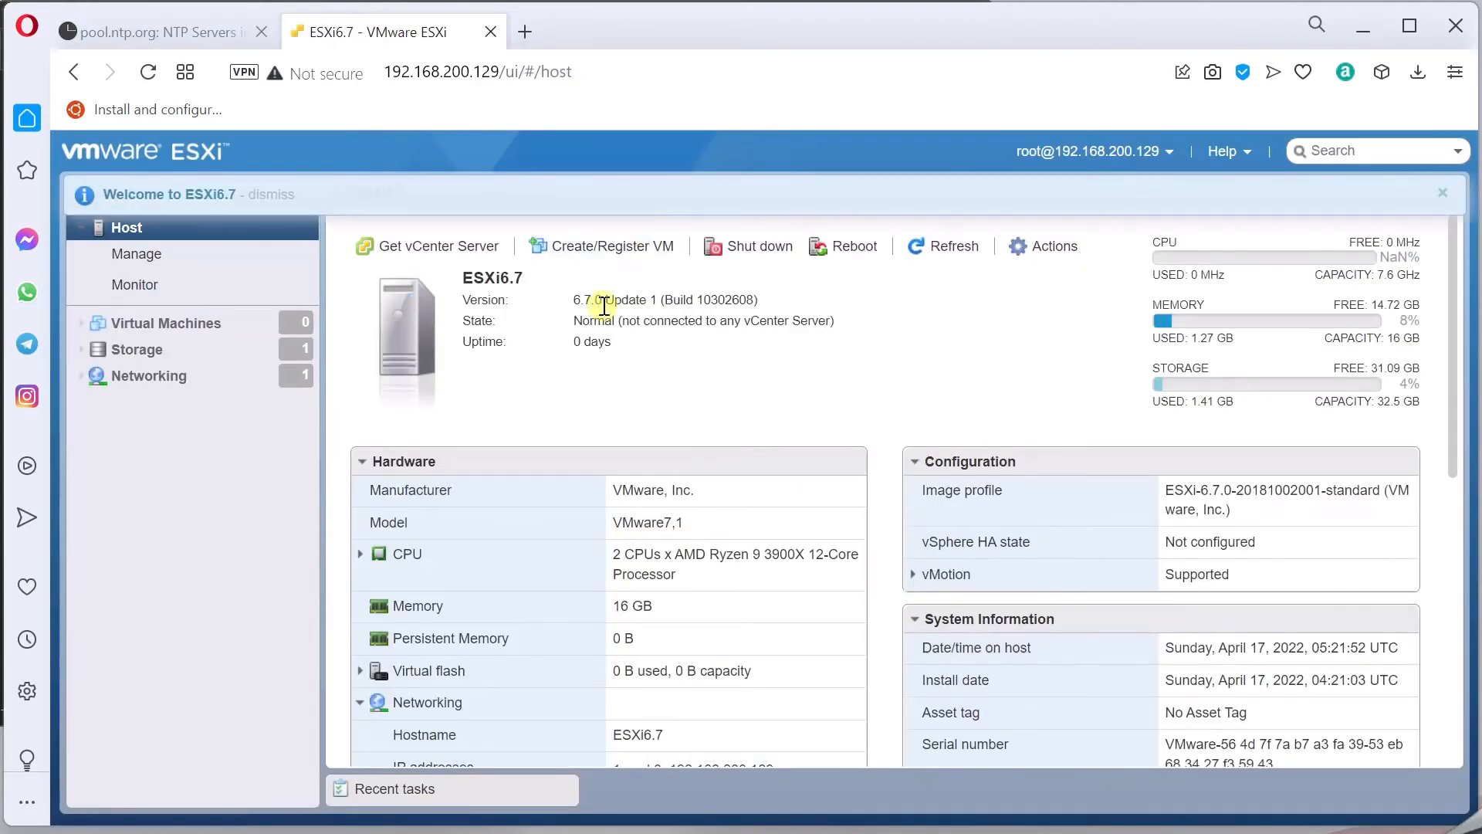
Check the host's name in the page header and the hostname under Networking in the Hardware details.
double_click(463, 278)
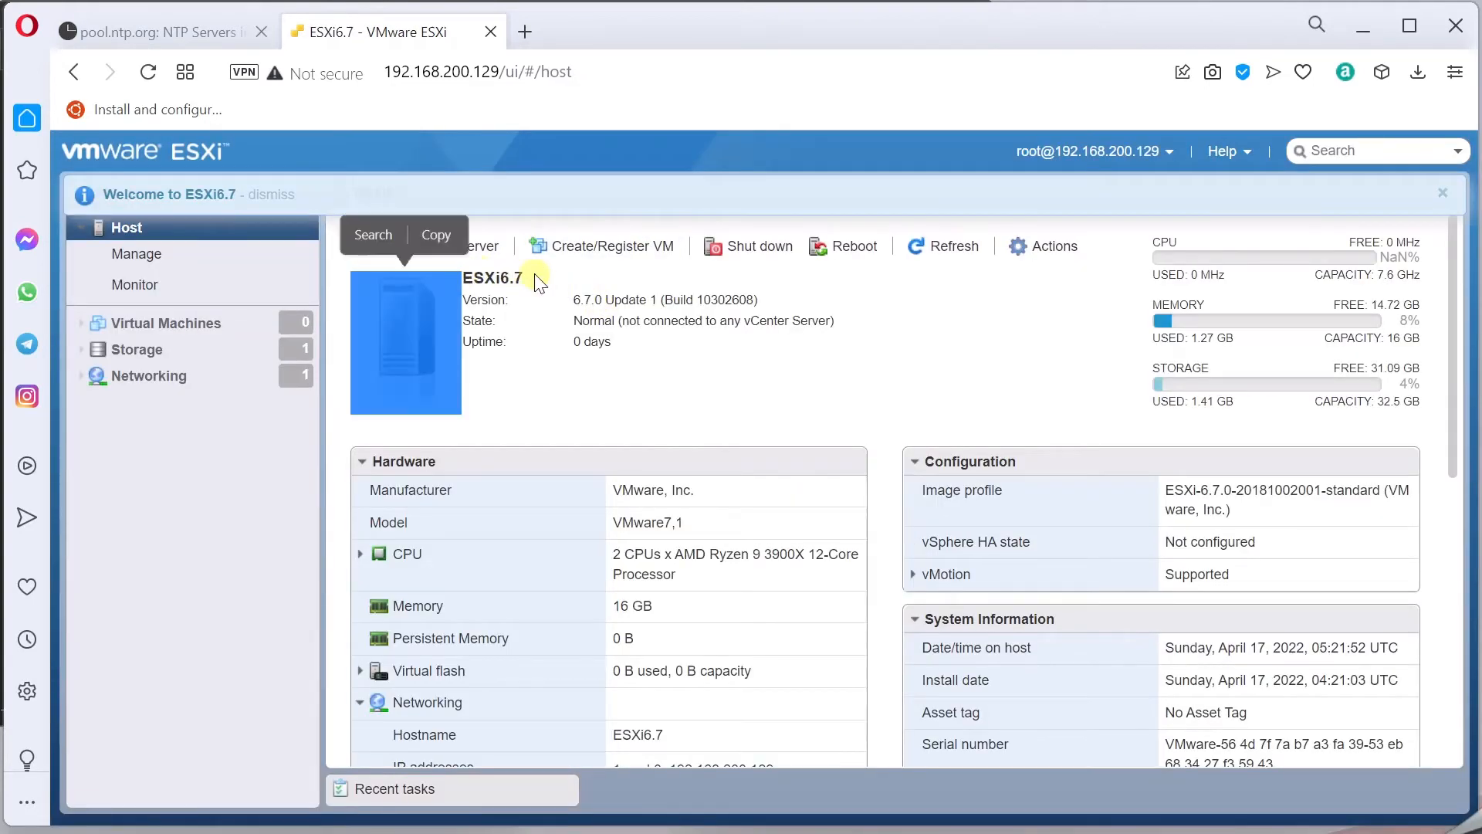
left_click(534, 275)
scroll(646, 552, "down", 3)
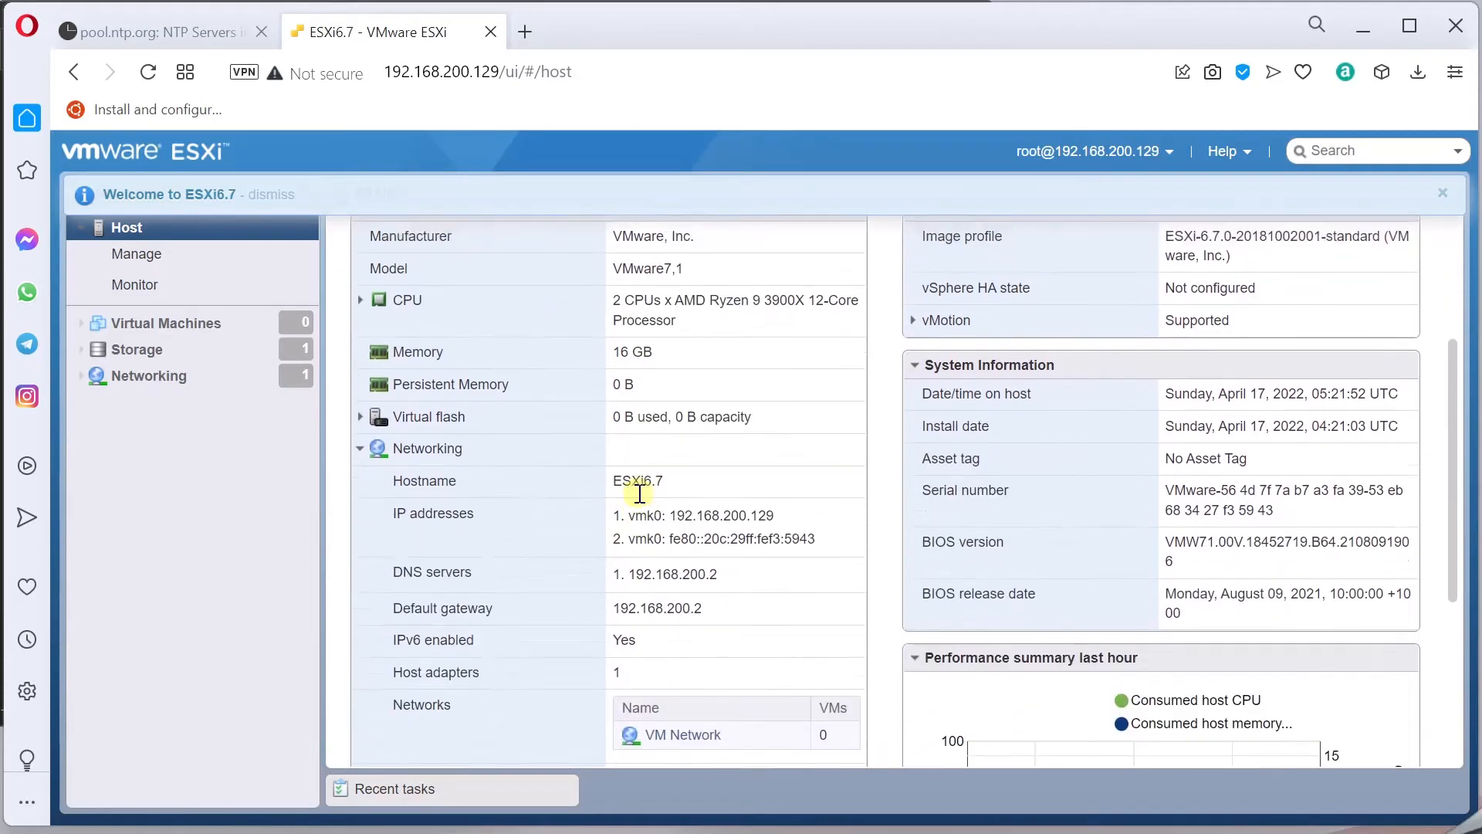
scroll(620, 522, "down", 6)
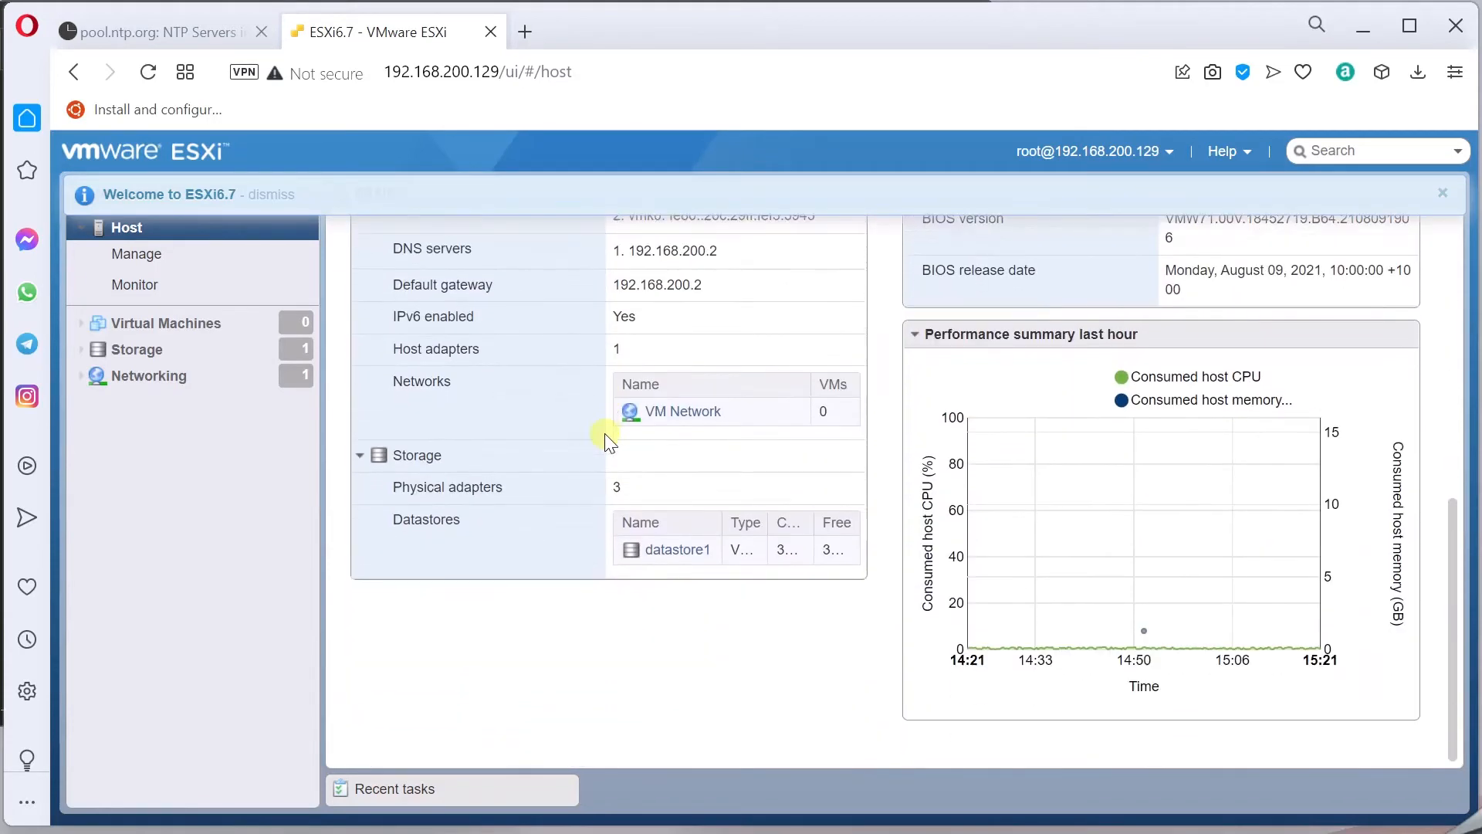
scroll(598, 423, "up", 3)
double_click(658, 388)
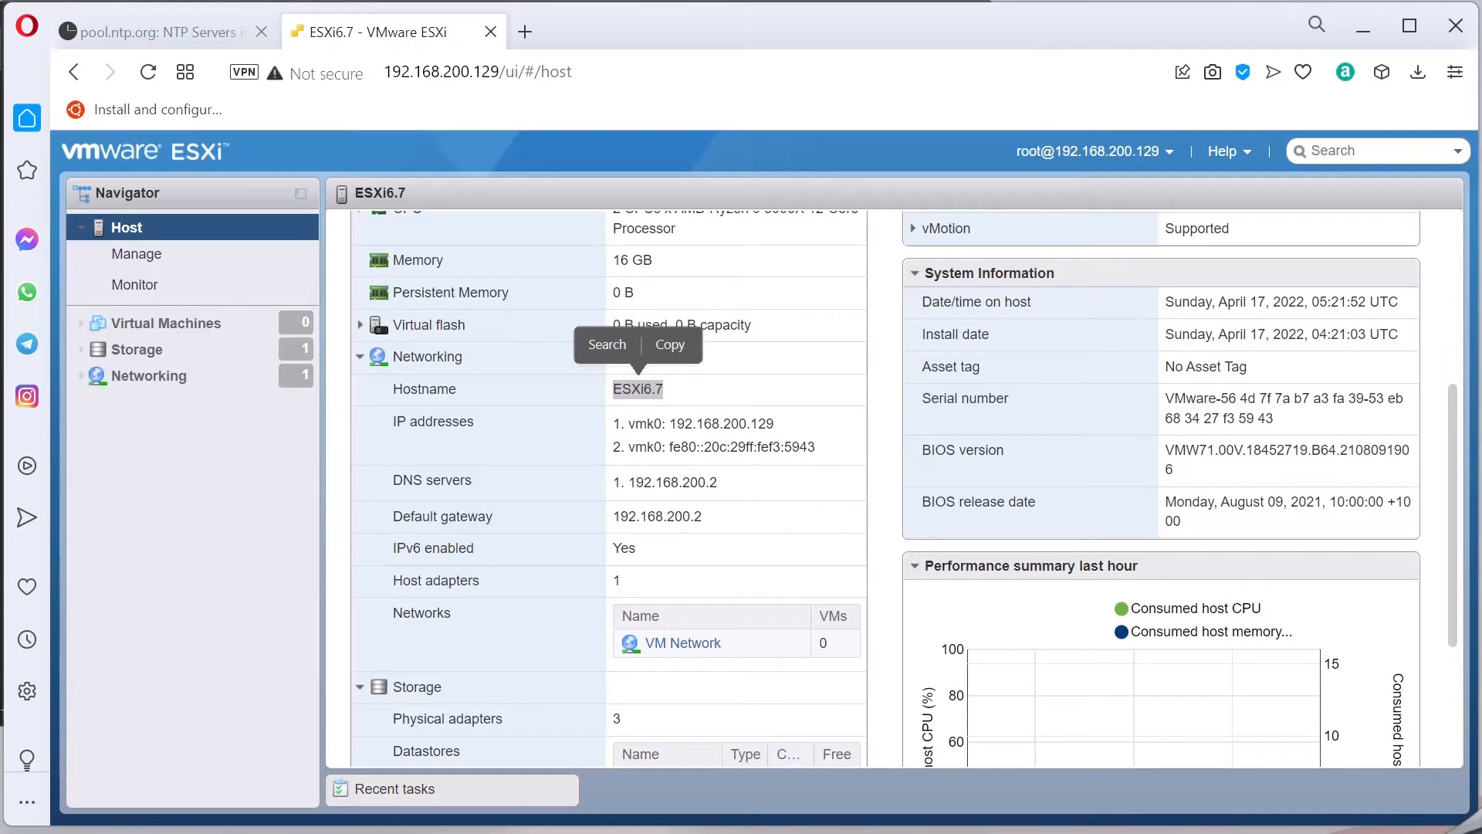
Edit the host's time and date configuration, setting the NTP service startup policy to Start and stop with host.
left_click(127, 256)
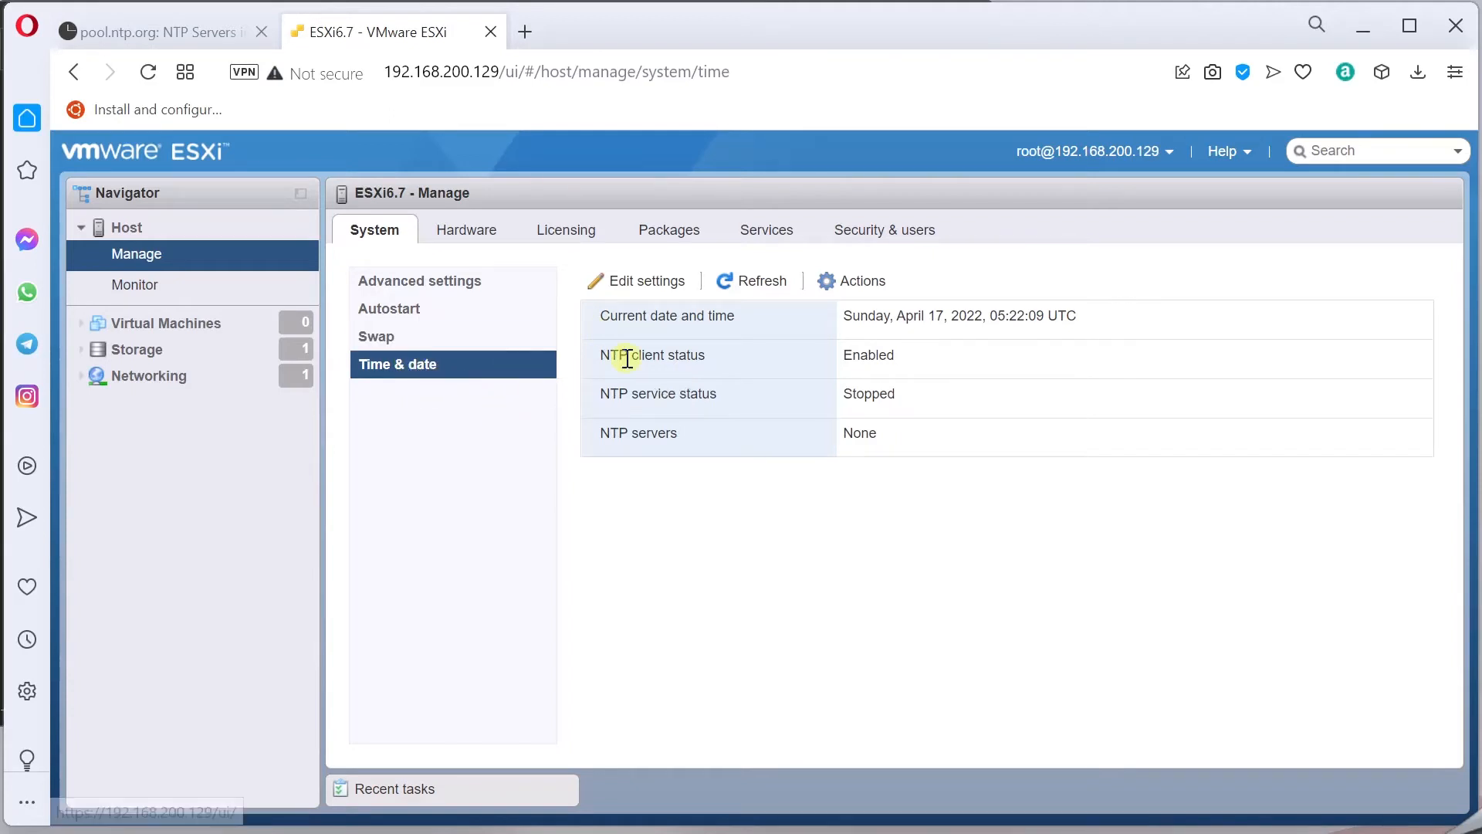
left_click(648, 283)
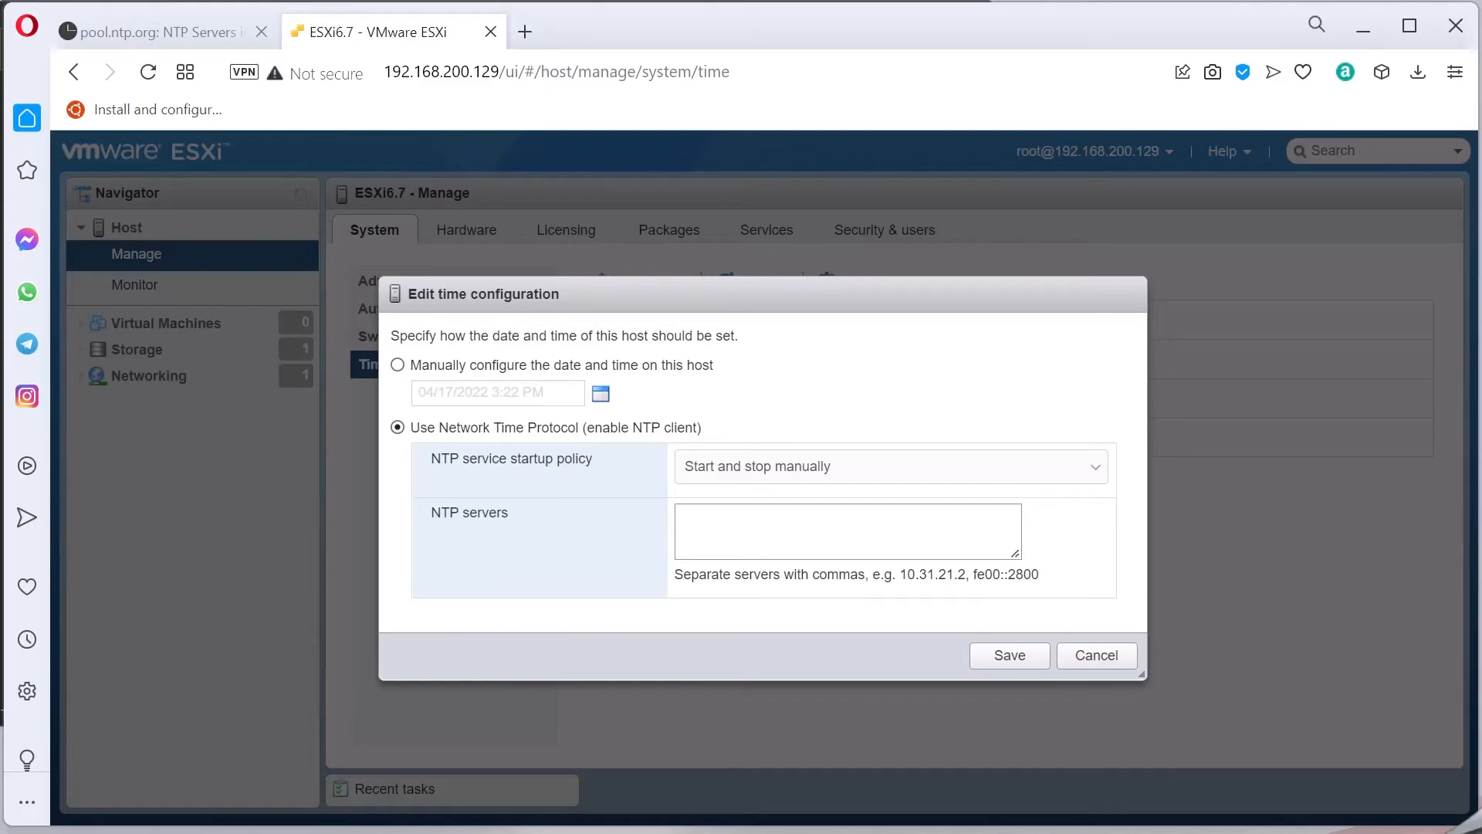
left_click(803, 471)
left_click(812, 509)
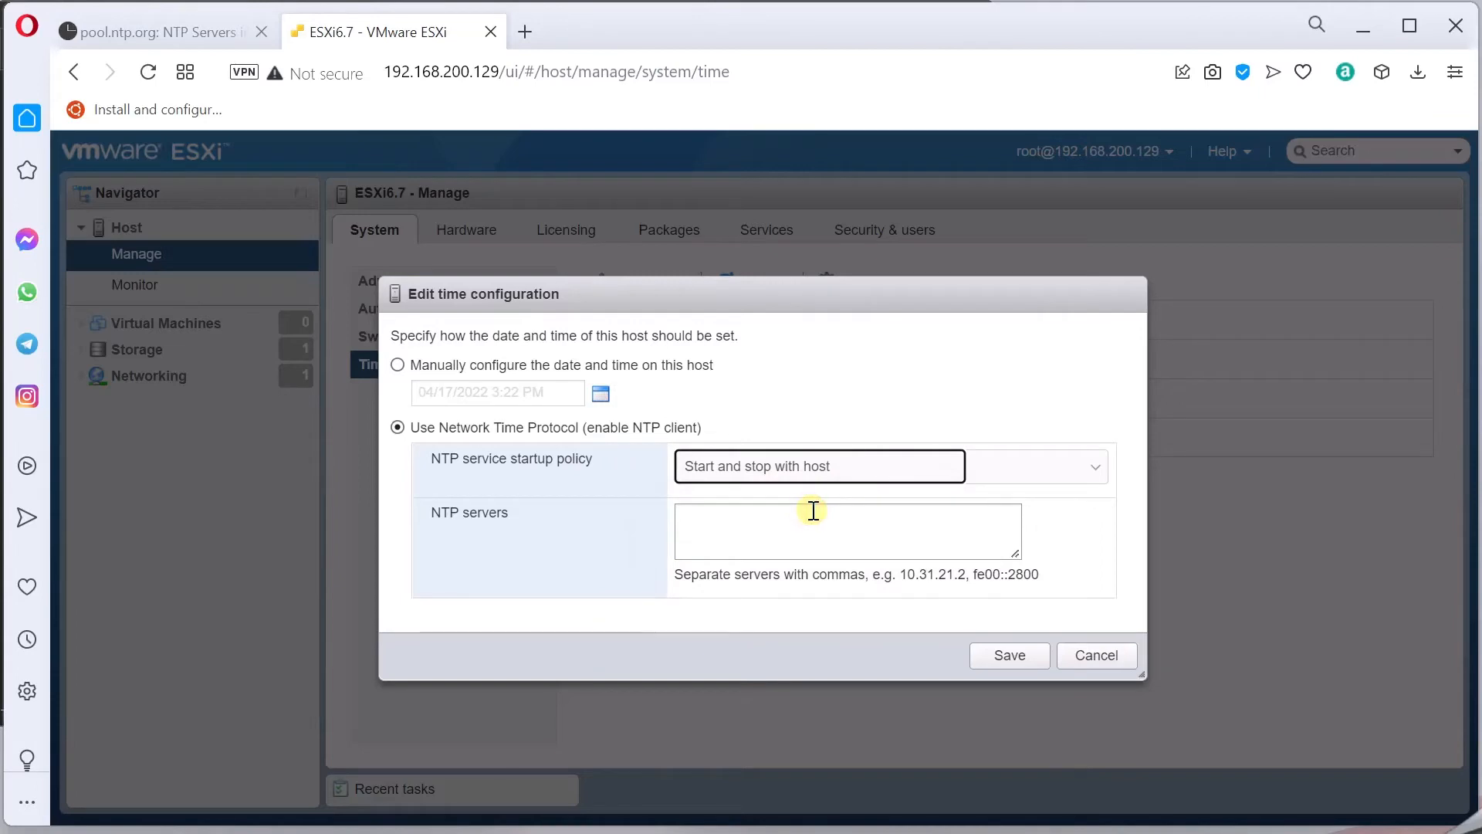
Copy the line "server 0.au.pool.ntp.org" from the open NTP Pool page into the host's NTP servers and save the time configuration.
left_click(812, 511)
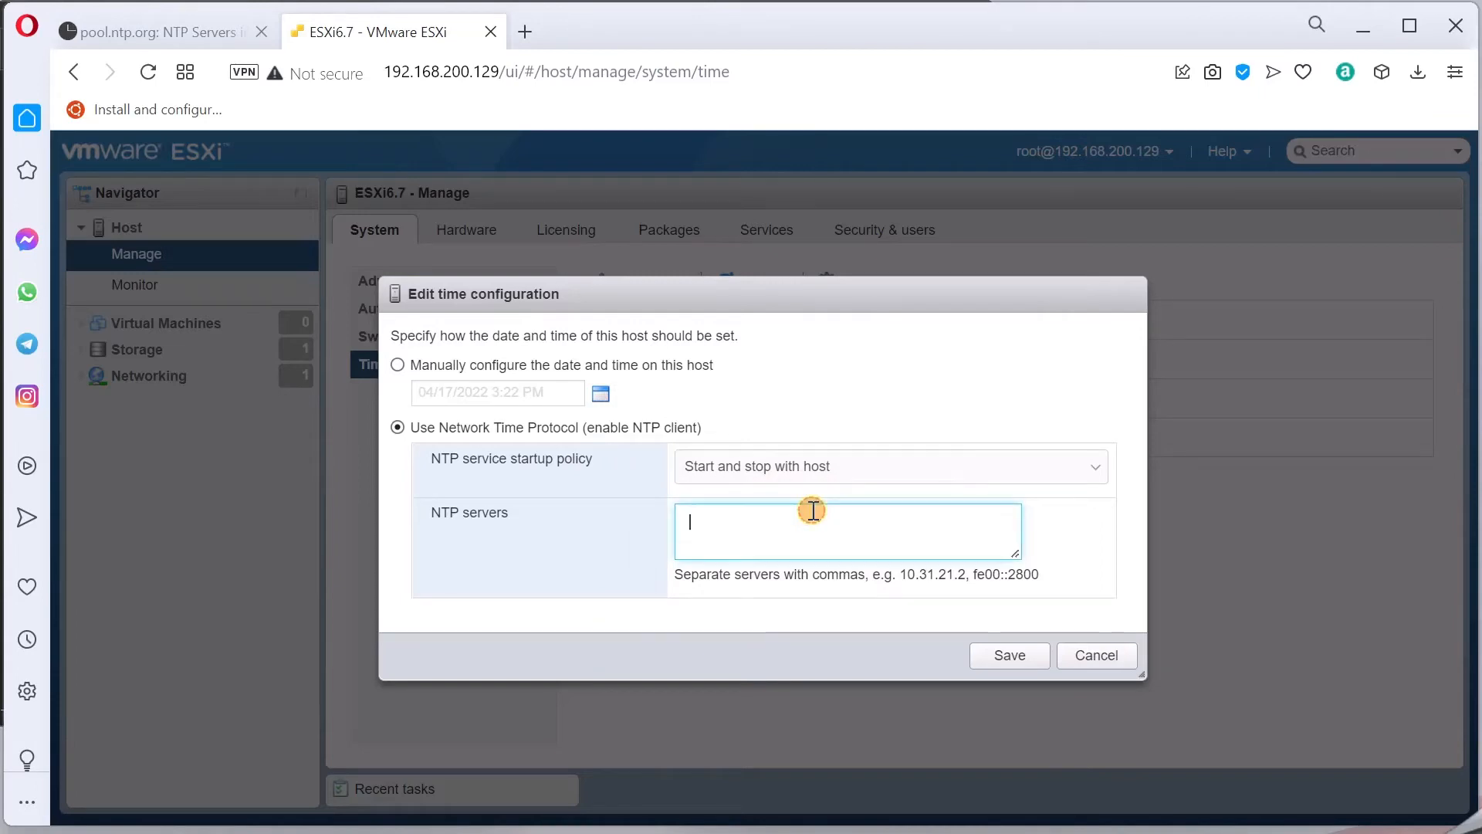
left_click(204, 23)
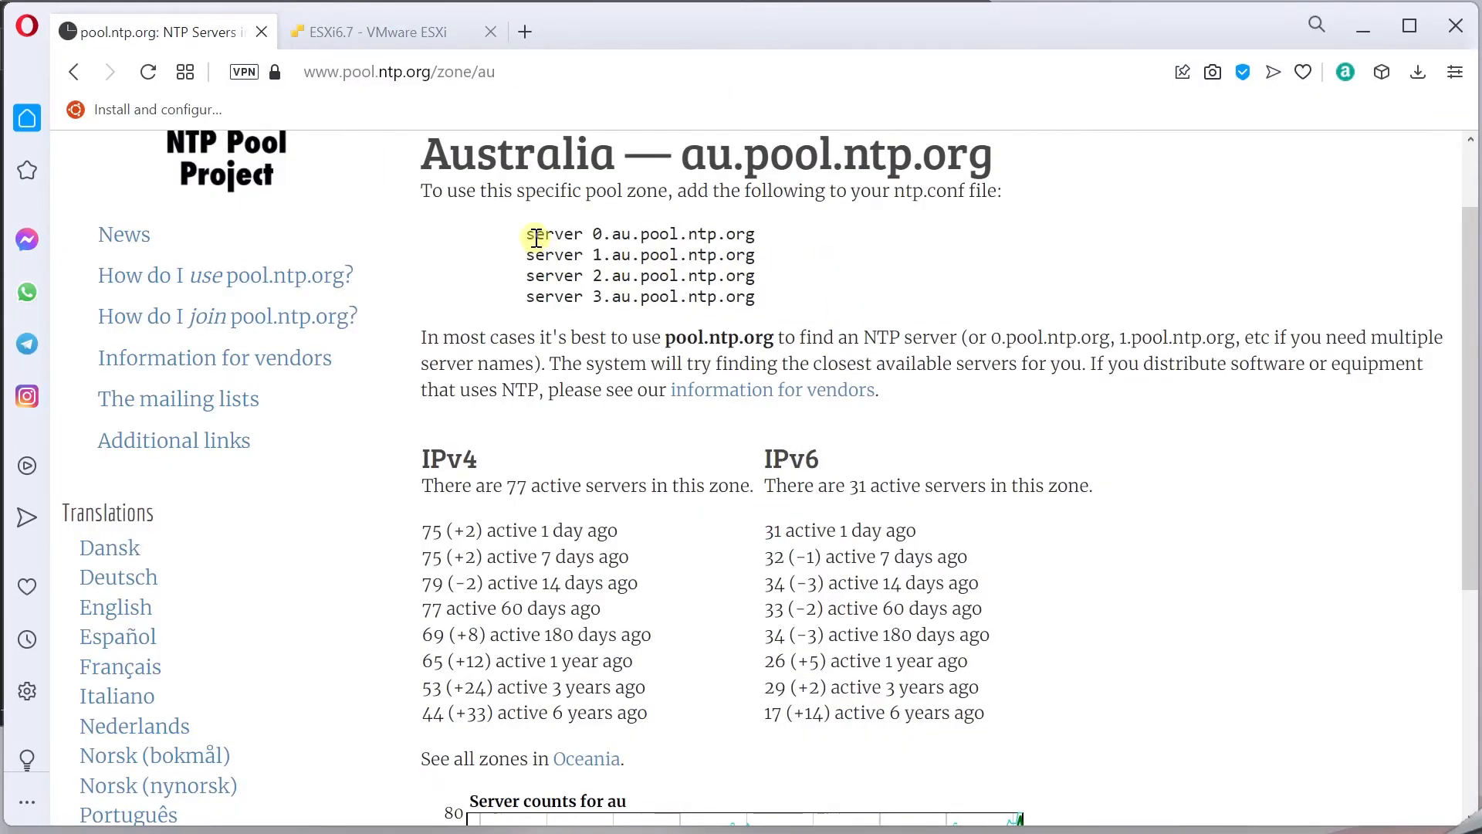
left_click_drag(525, 234, 754, 236)
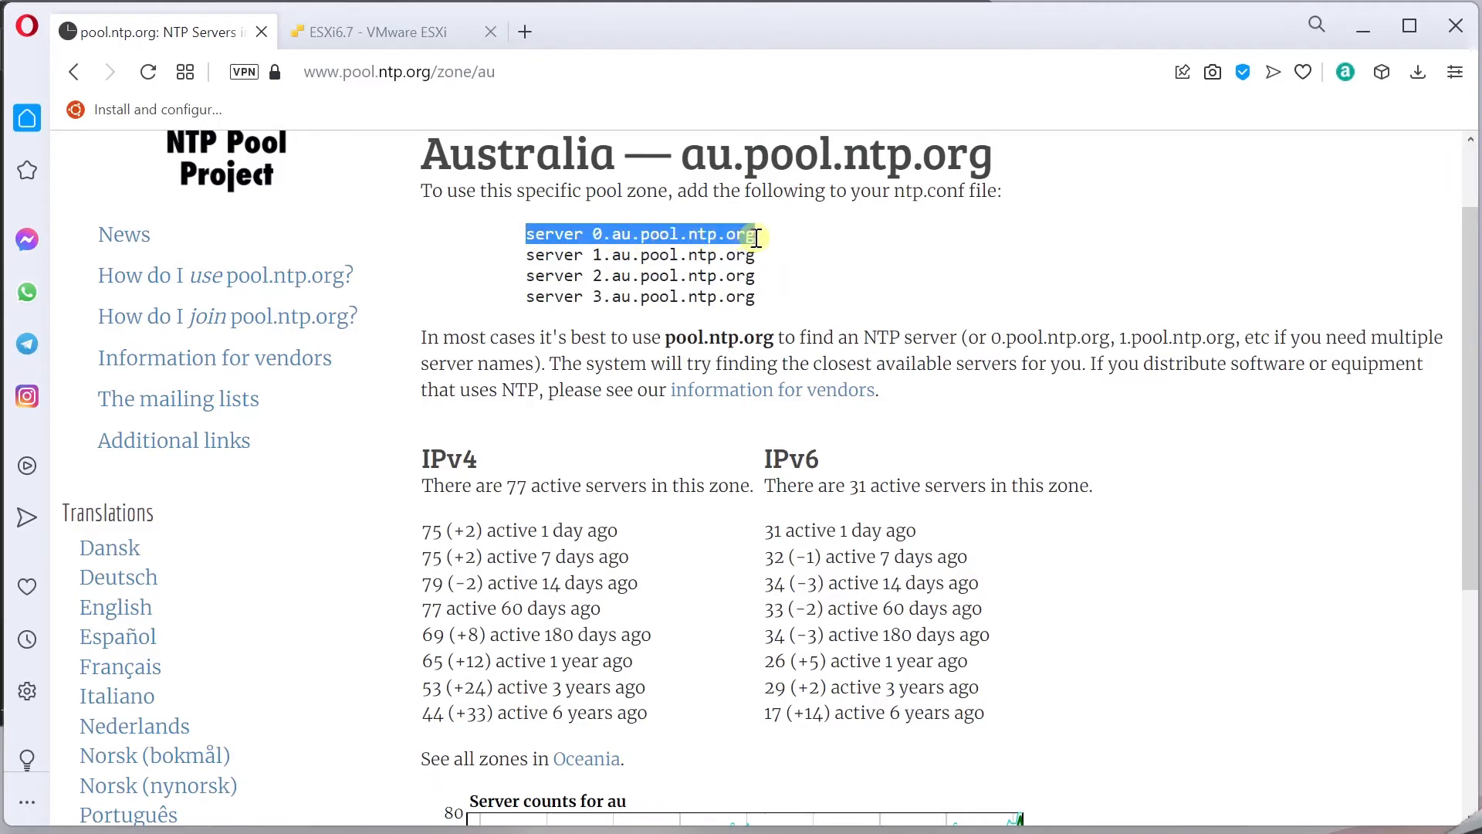
key("ctrl+c")
left_click(378, 32)
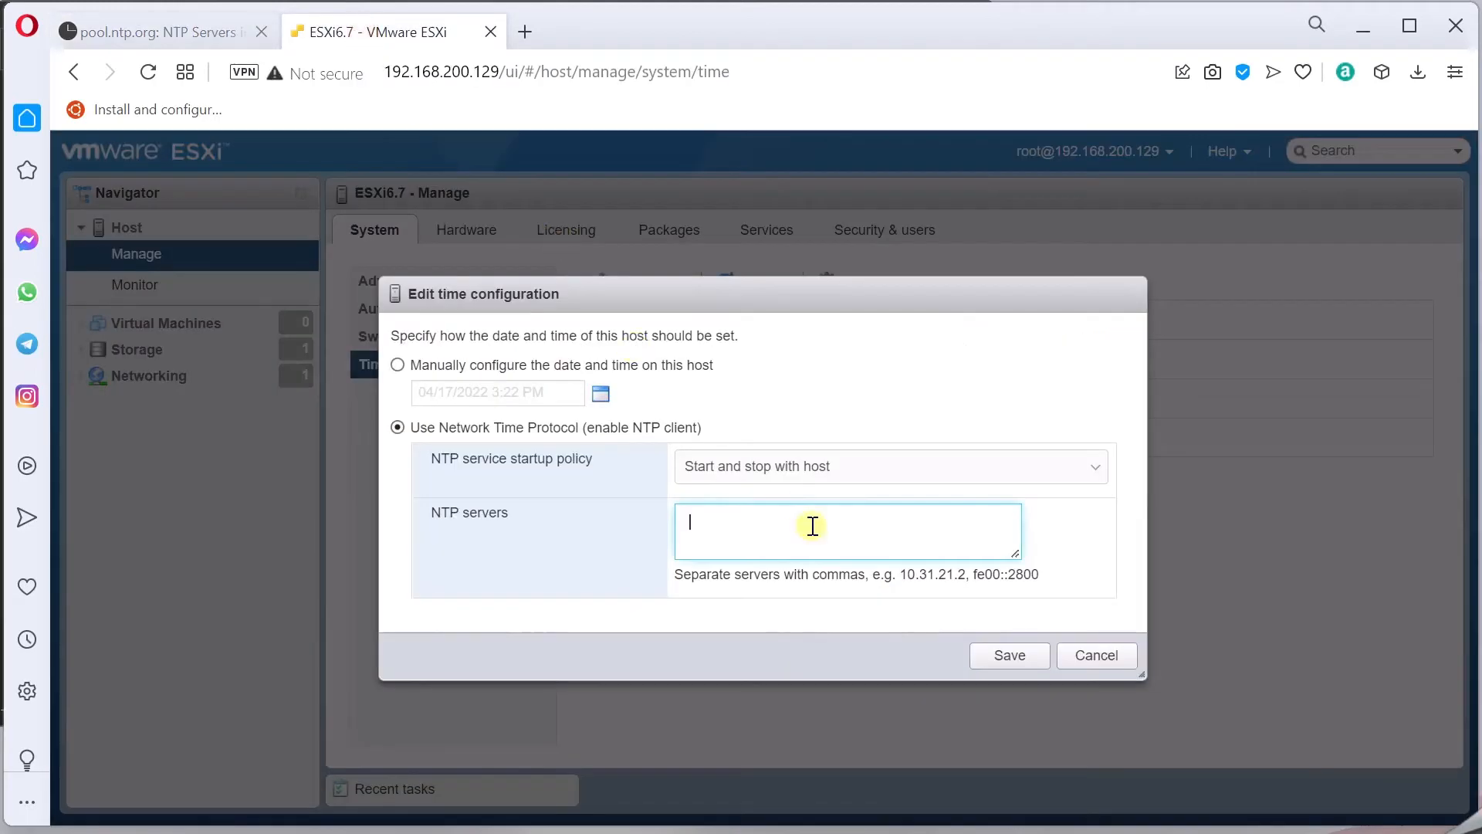
key("ctrl+v")
left_click(1012, 655)
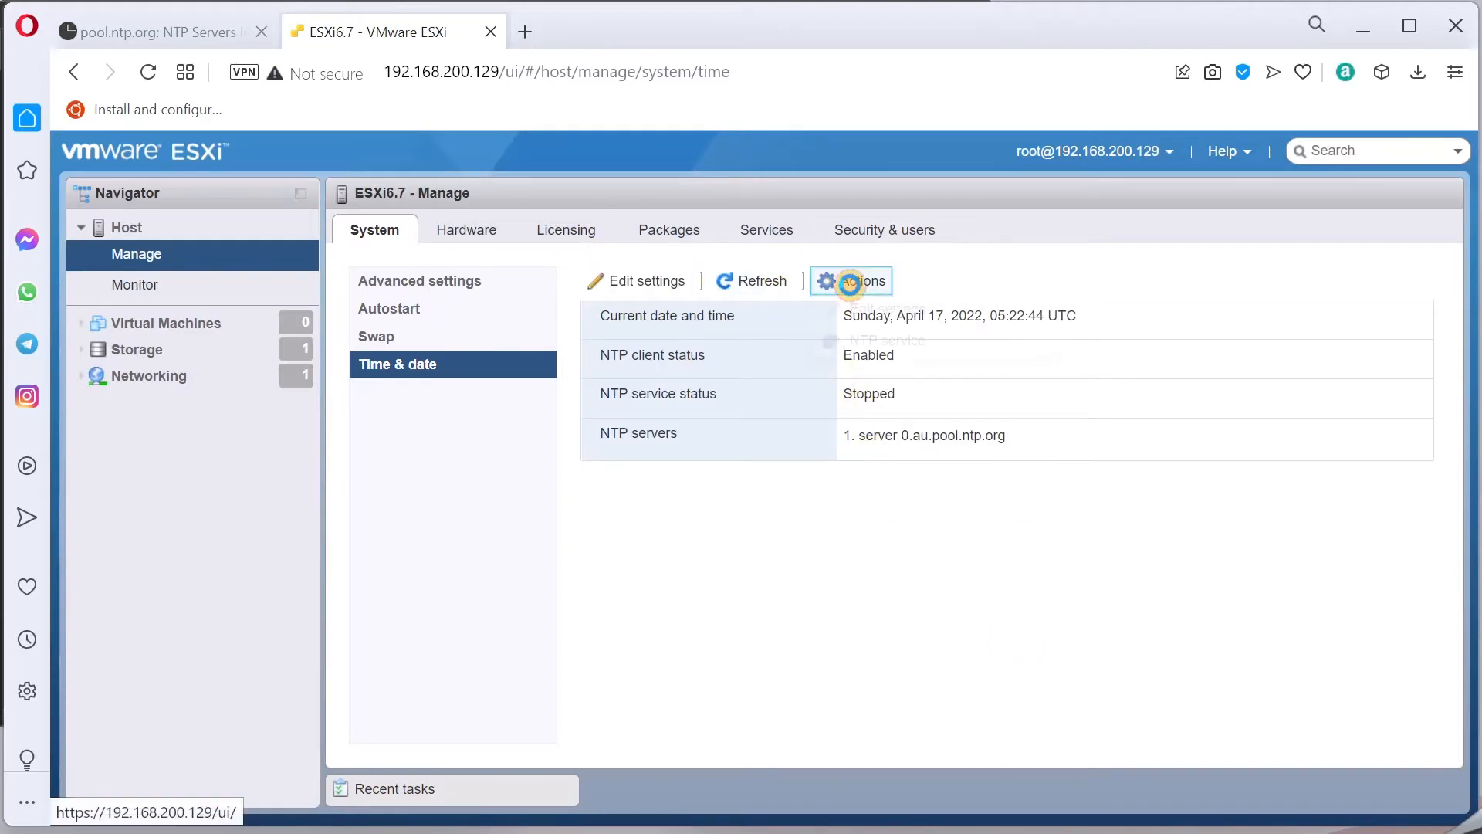
Start the host's NTP service and refresh the time and date settings to check its status.
left_click(832, 281)
mouse_move(908, 347)
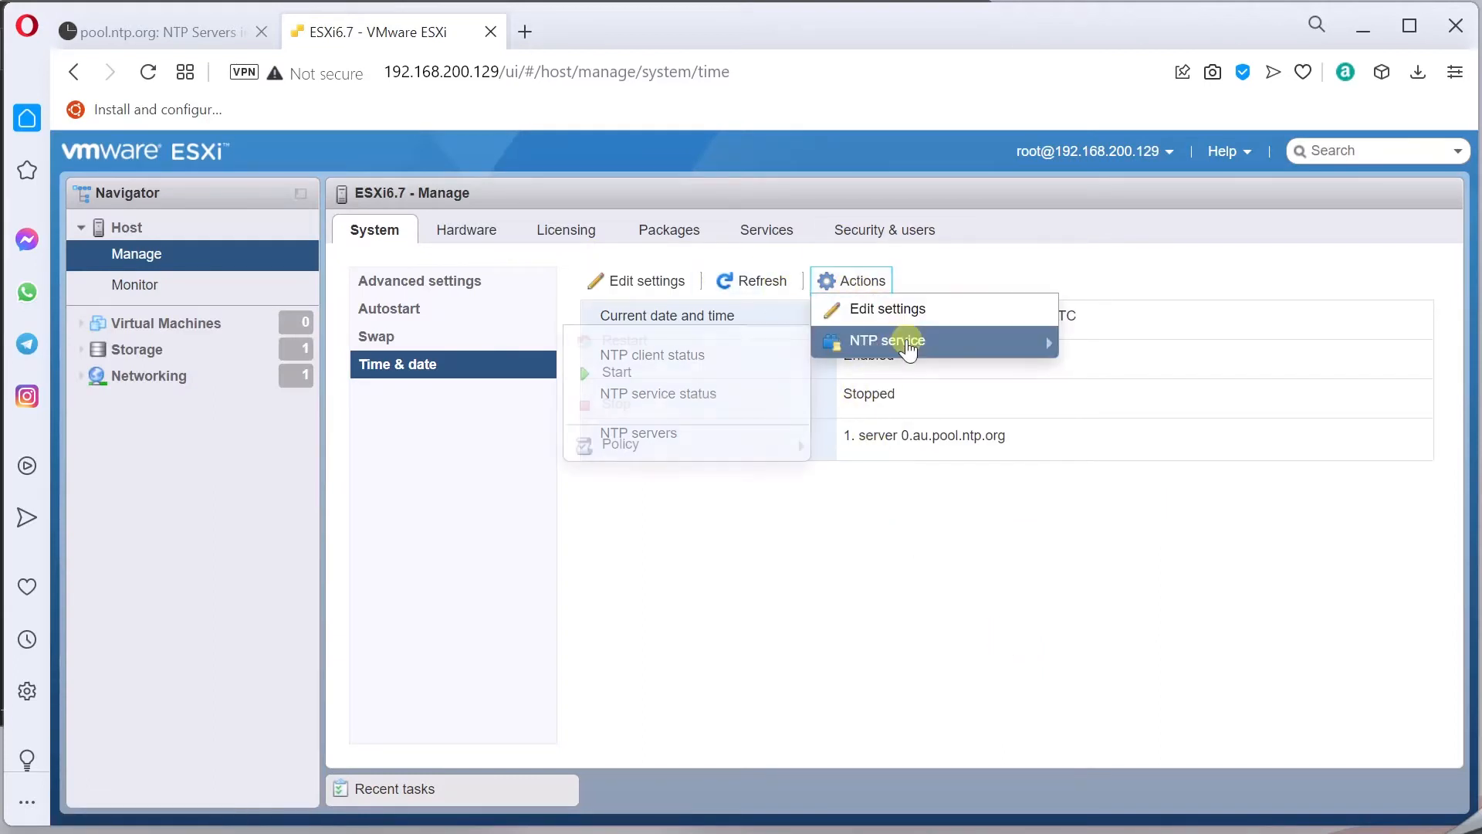
left_click(734, 373)
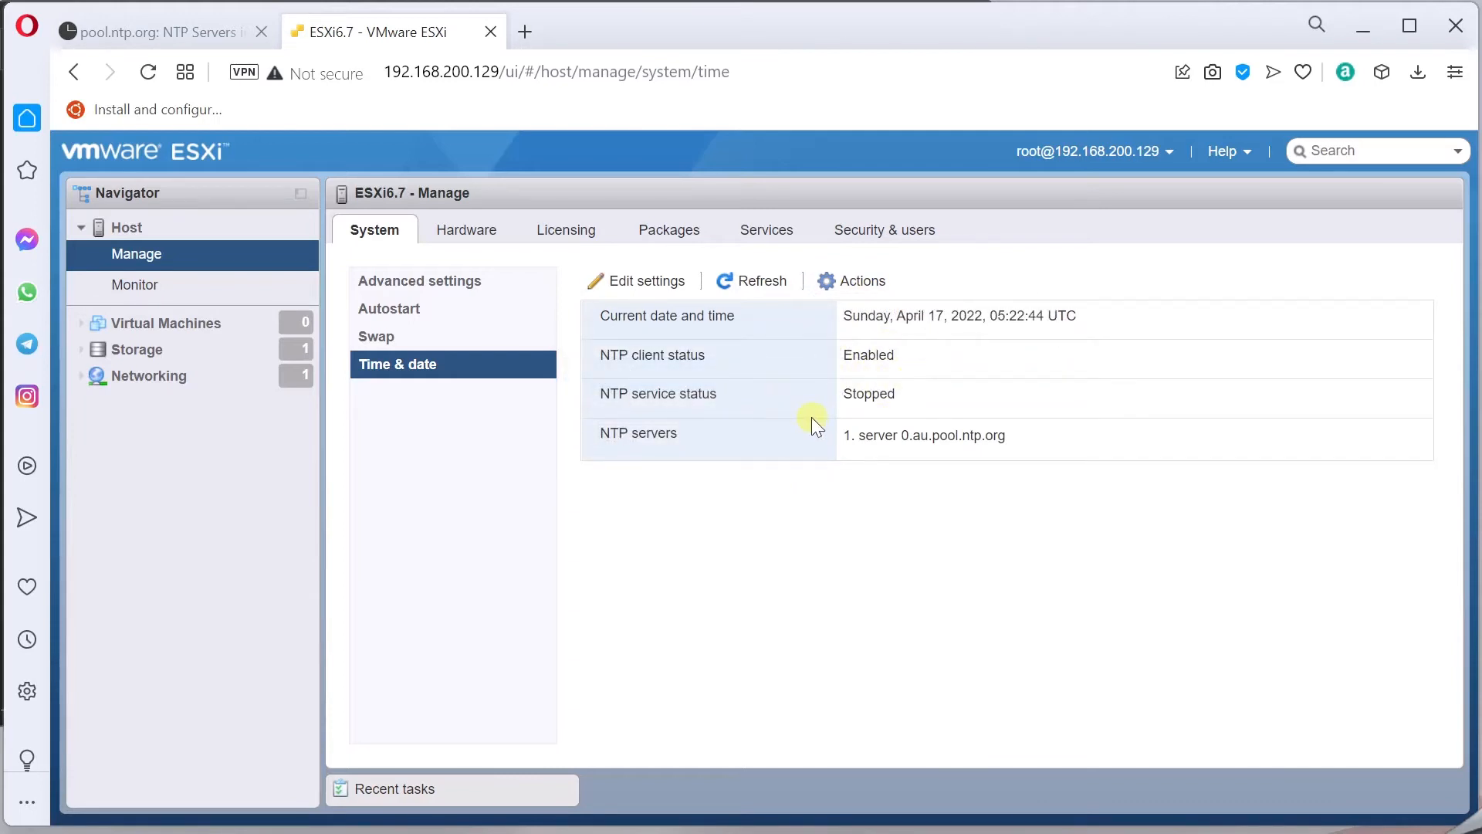
left_click(737, 281)
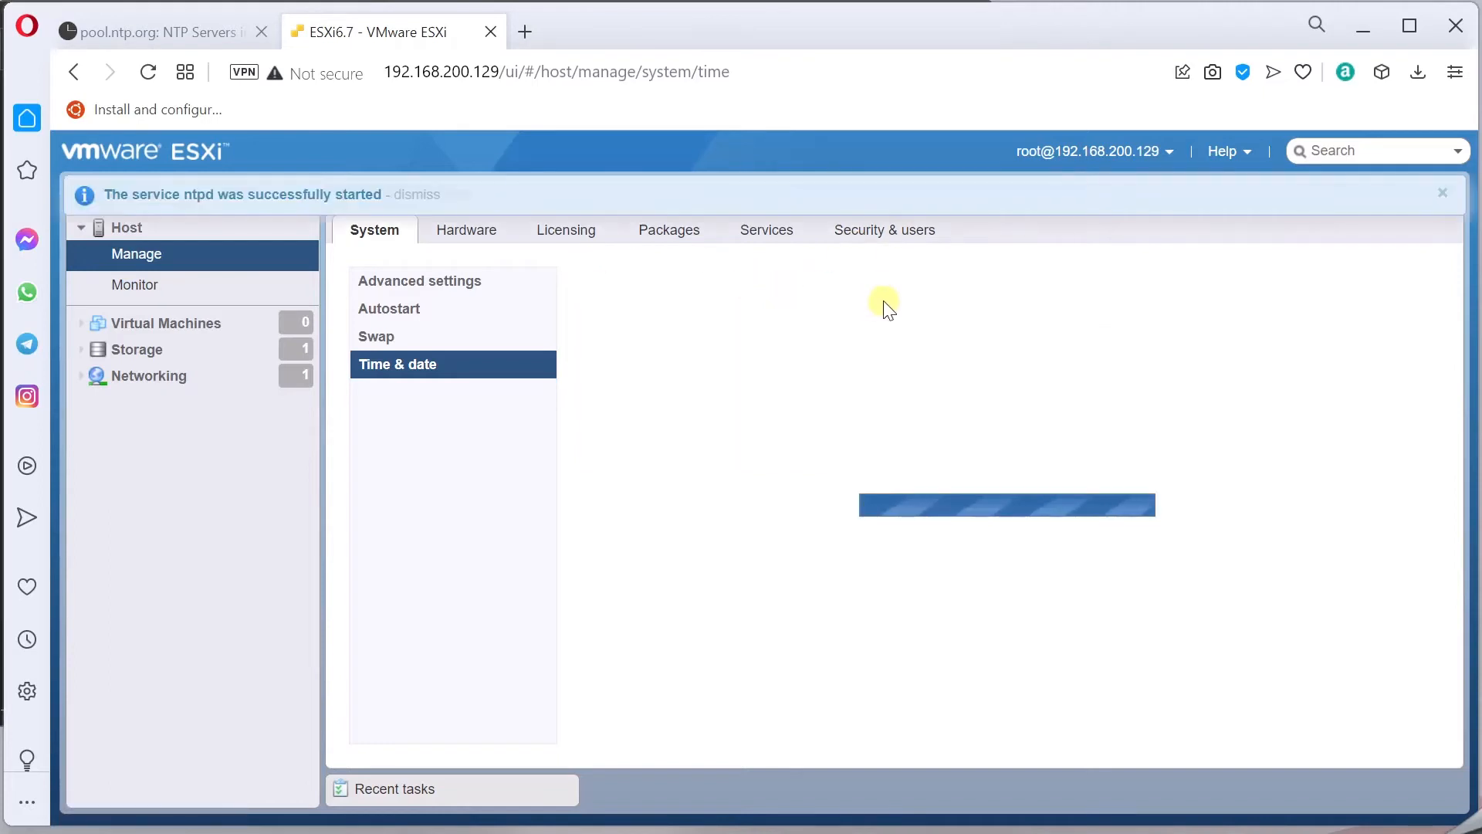
left_click_drag(840, 396, 891, 394)
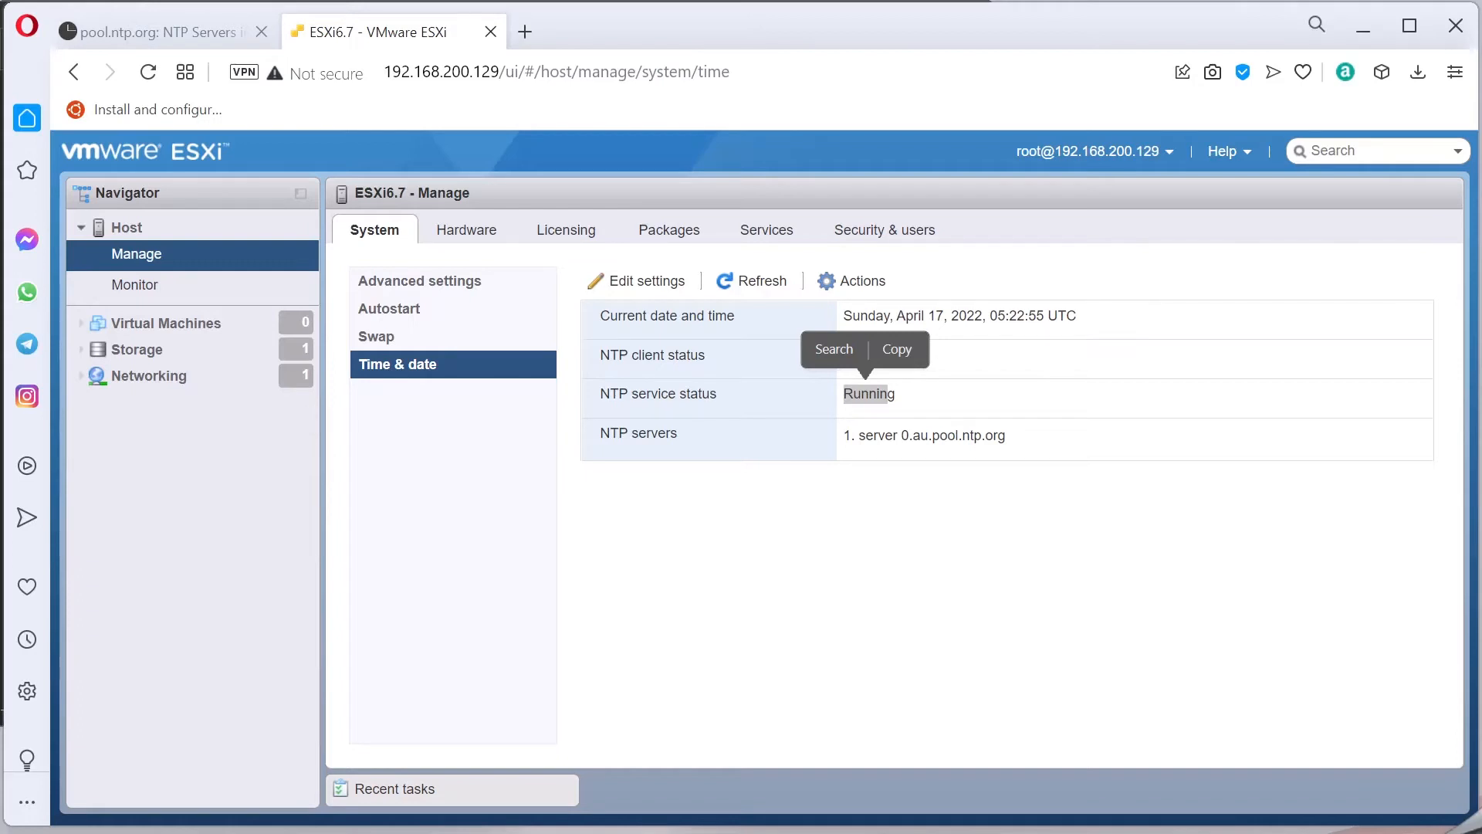
Review the host's autostart settings and the configuration options offered with autostart enabled, leaving without saving.
left_click(382, 310)
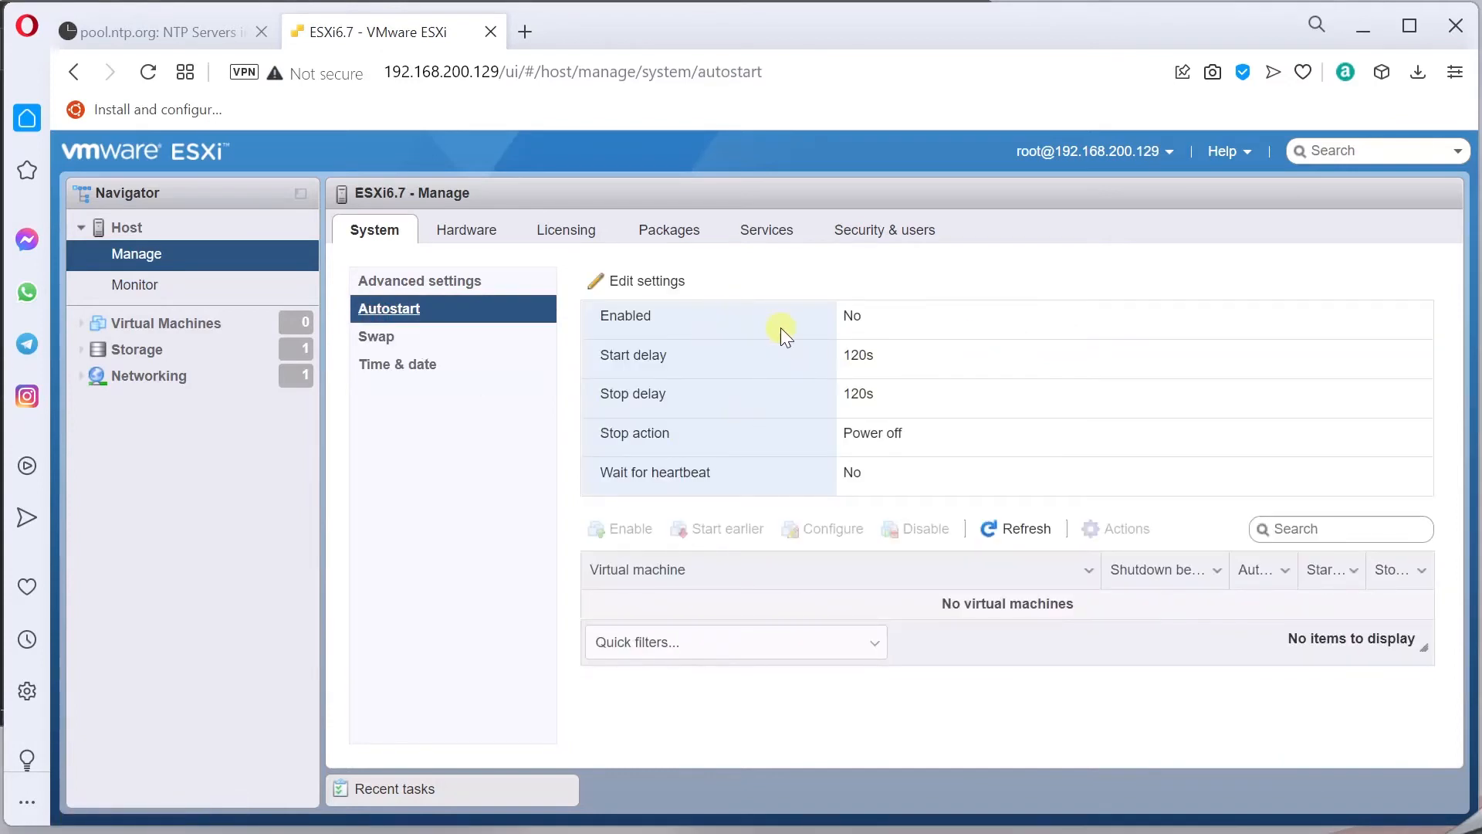
double_click(852, 315)
left_click_drag(852, 356, 883, 355)
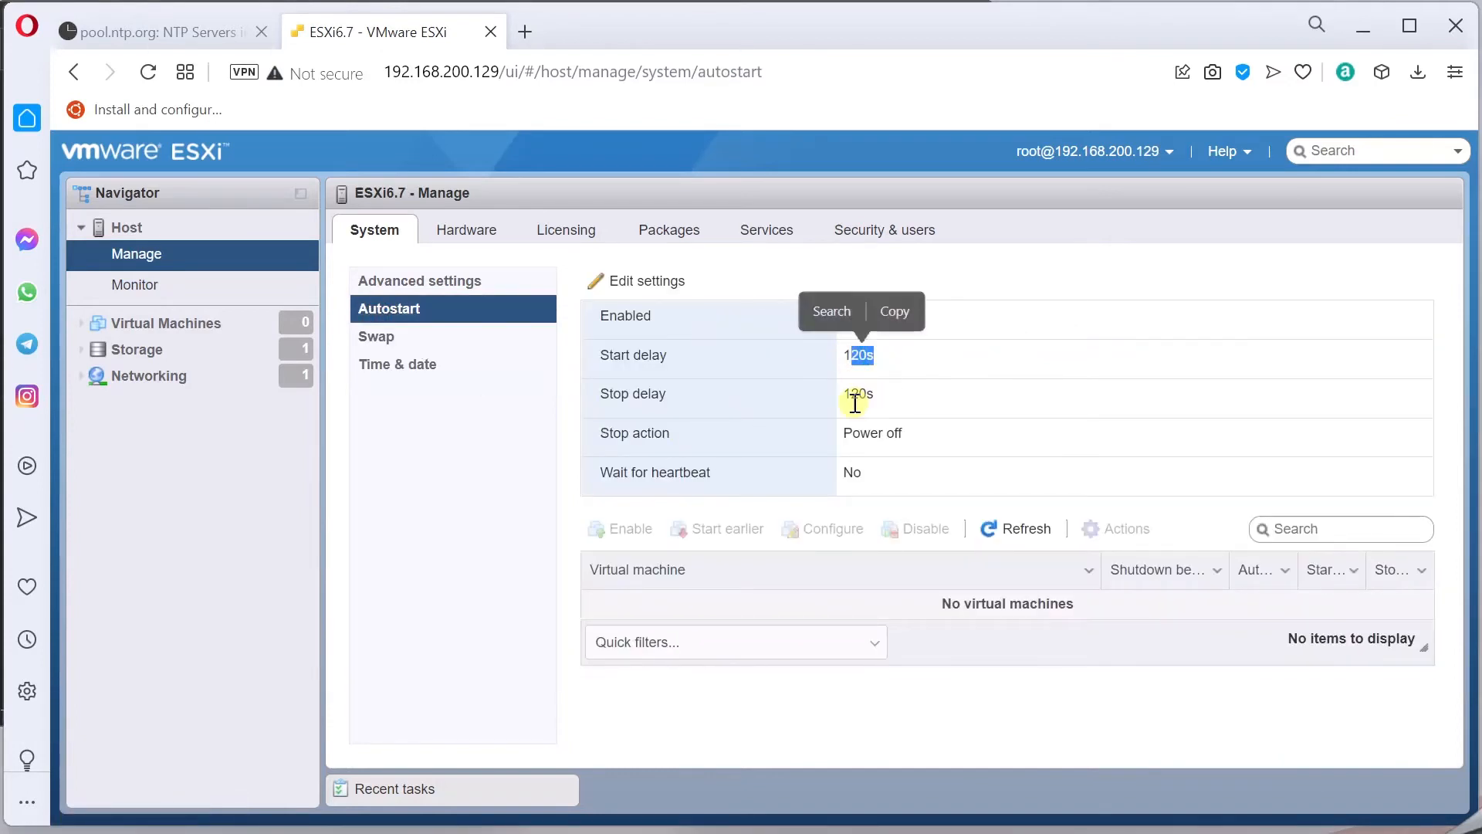
left_click_drag(843, 404, 872, 410)
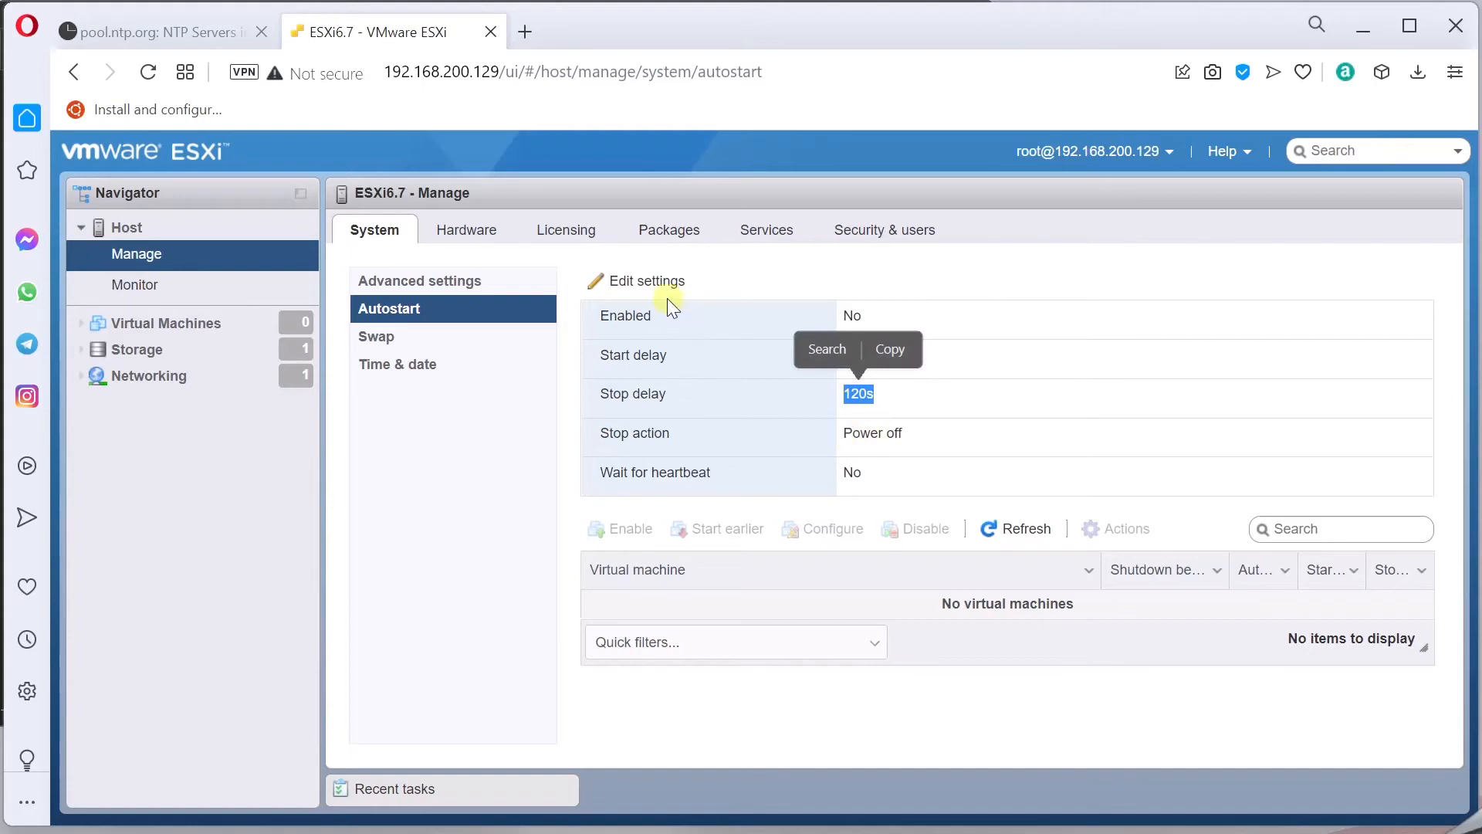
left_click(641, 282)
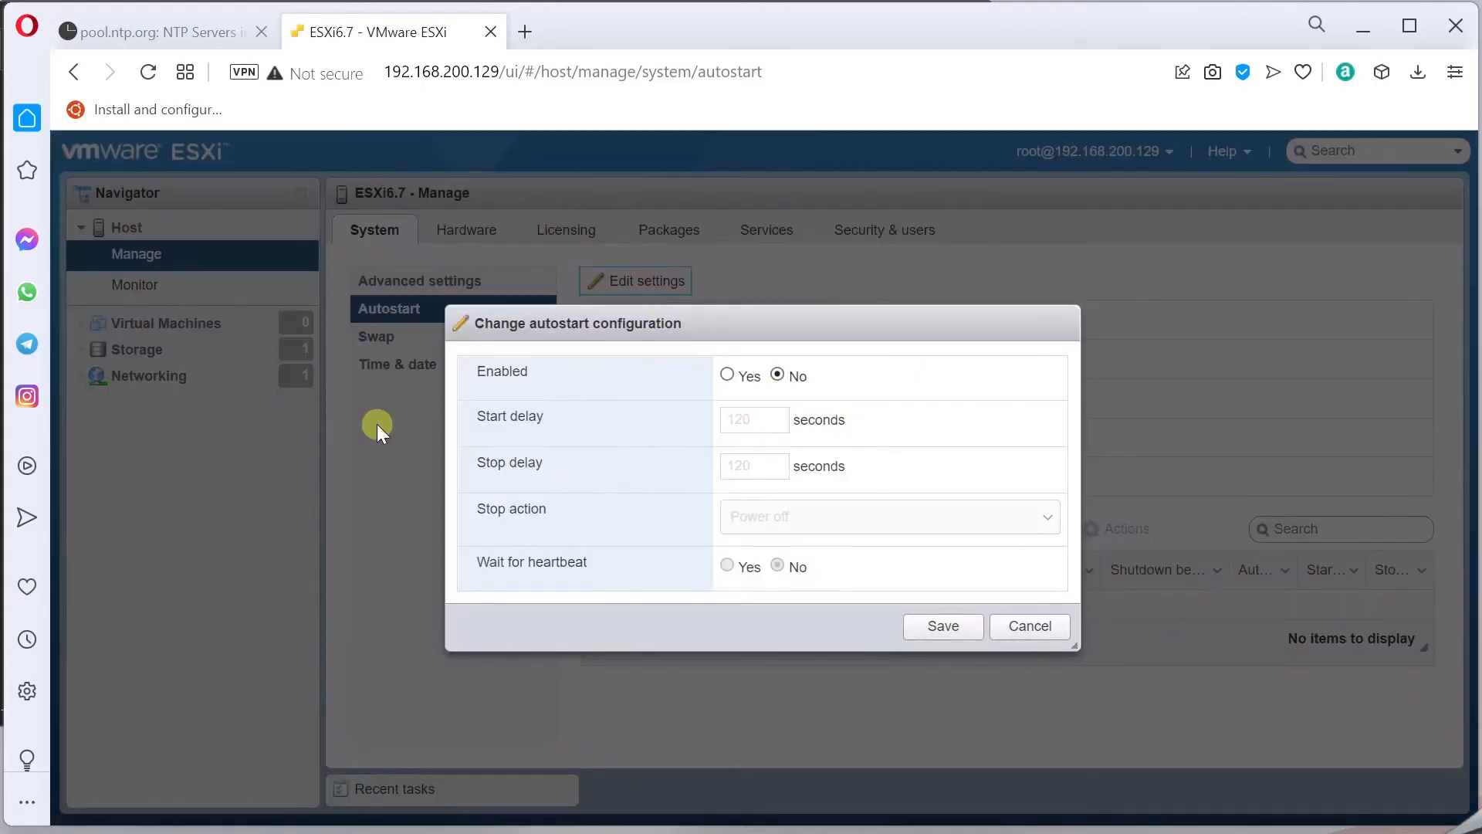
left_click(728, 375)
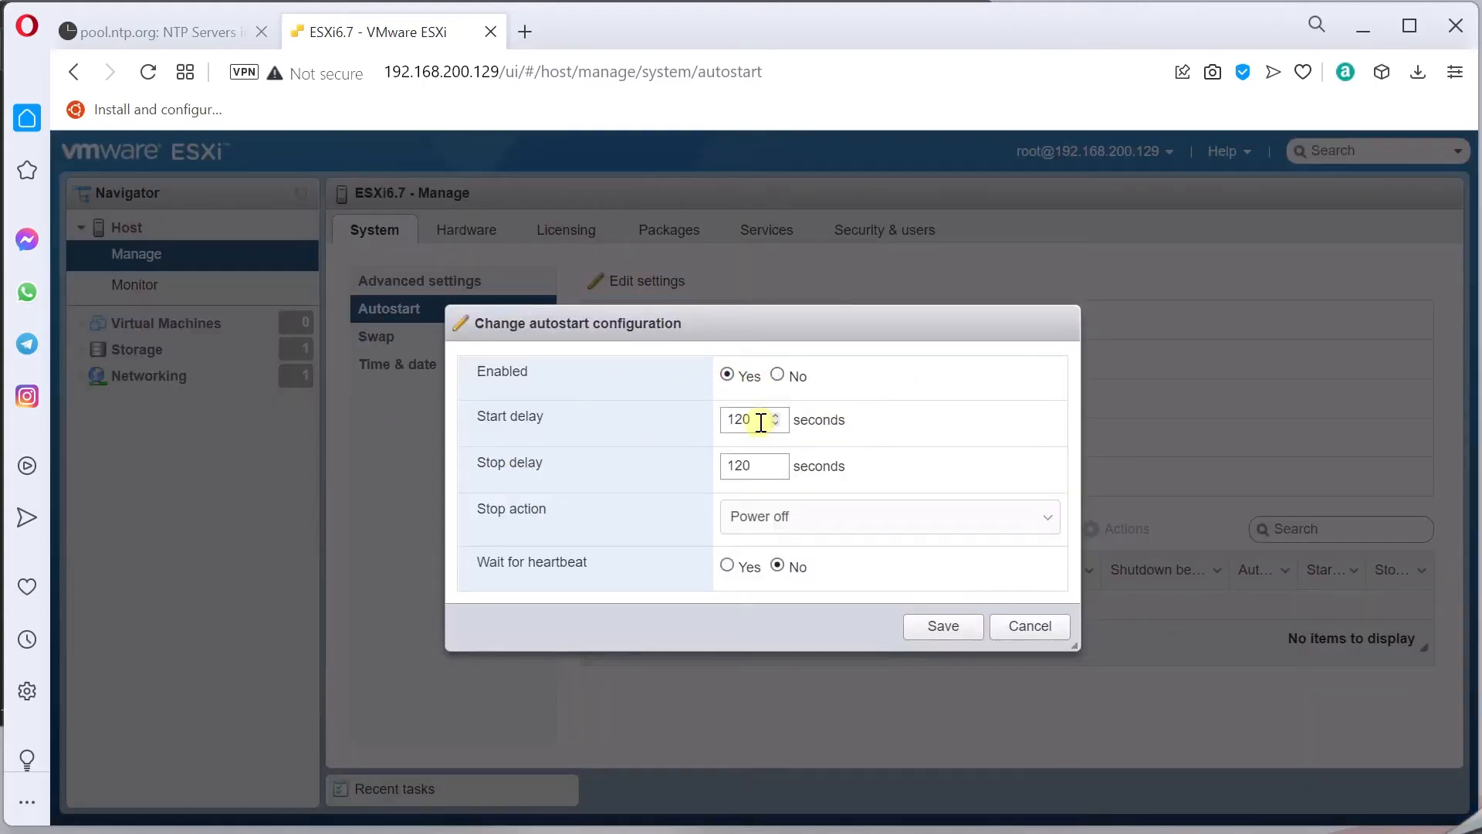
left_click(1018, 632)
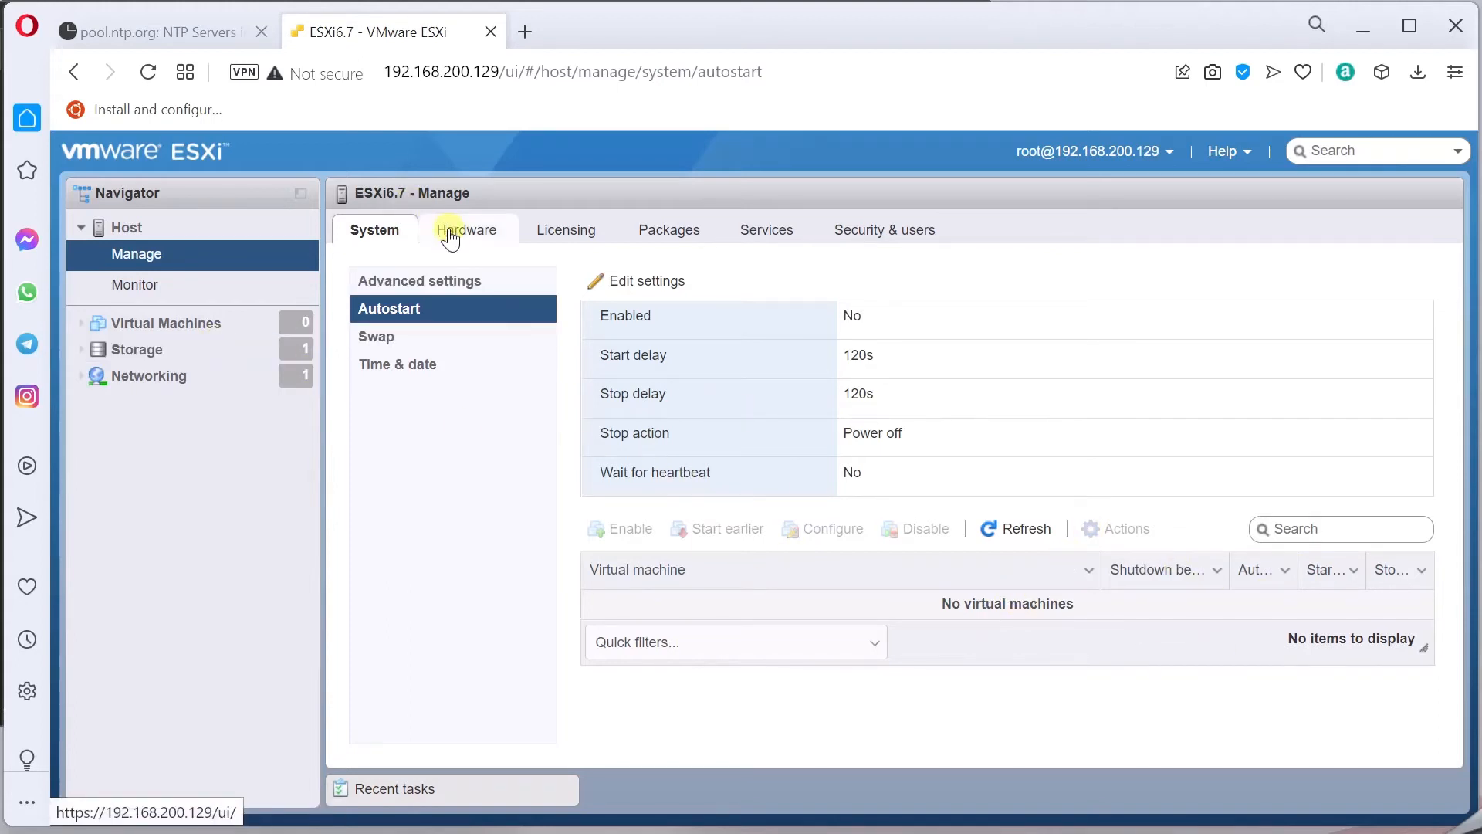
Review the host's swap settings, PCI devices and power management policy.
left_click_drag(437, 278, 442, 278)
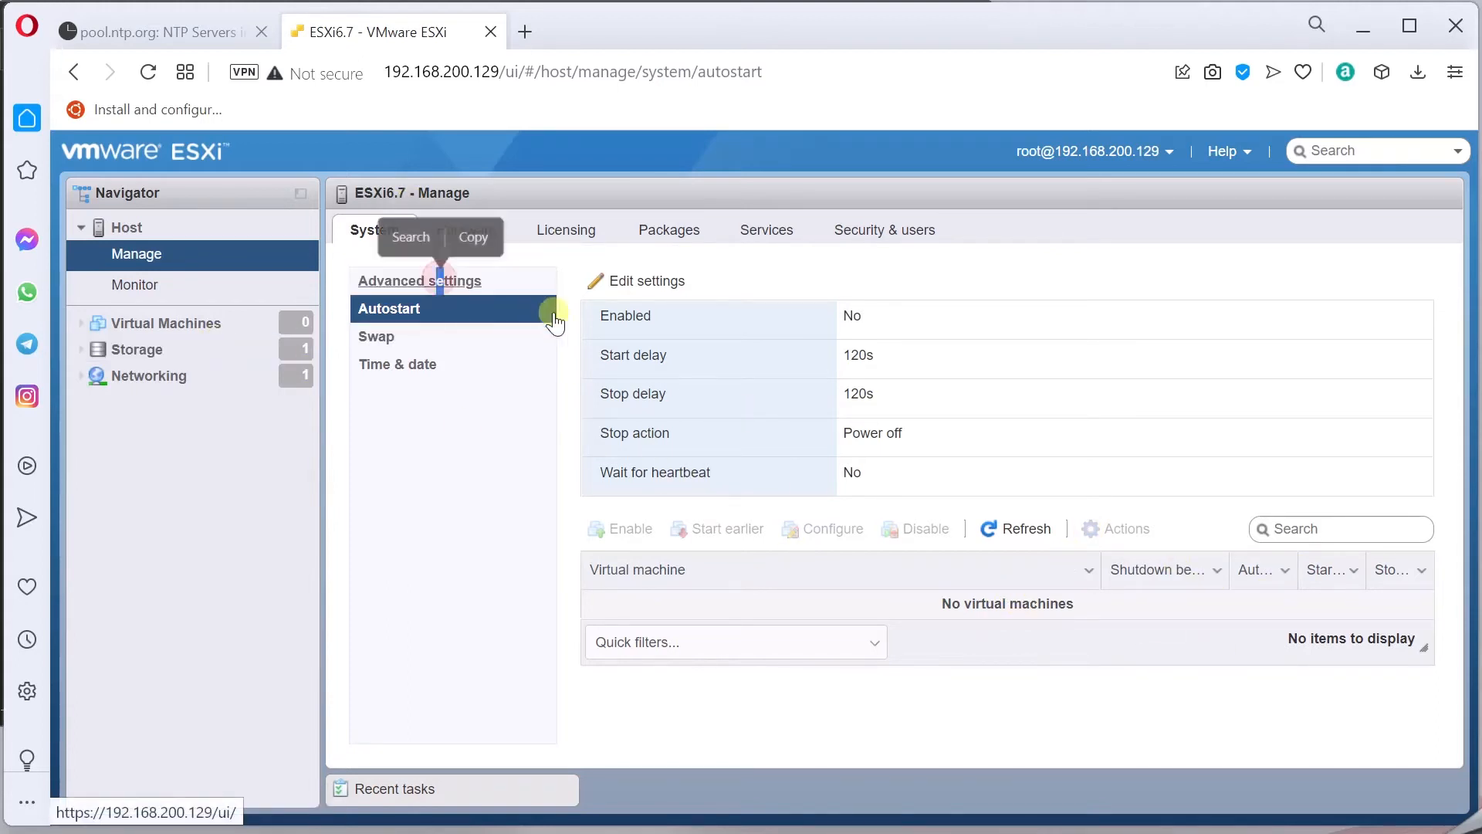
left_click(386, 335)
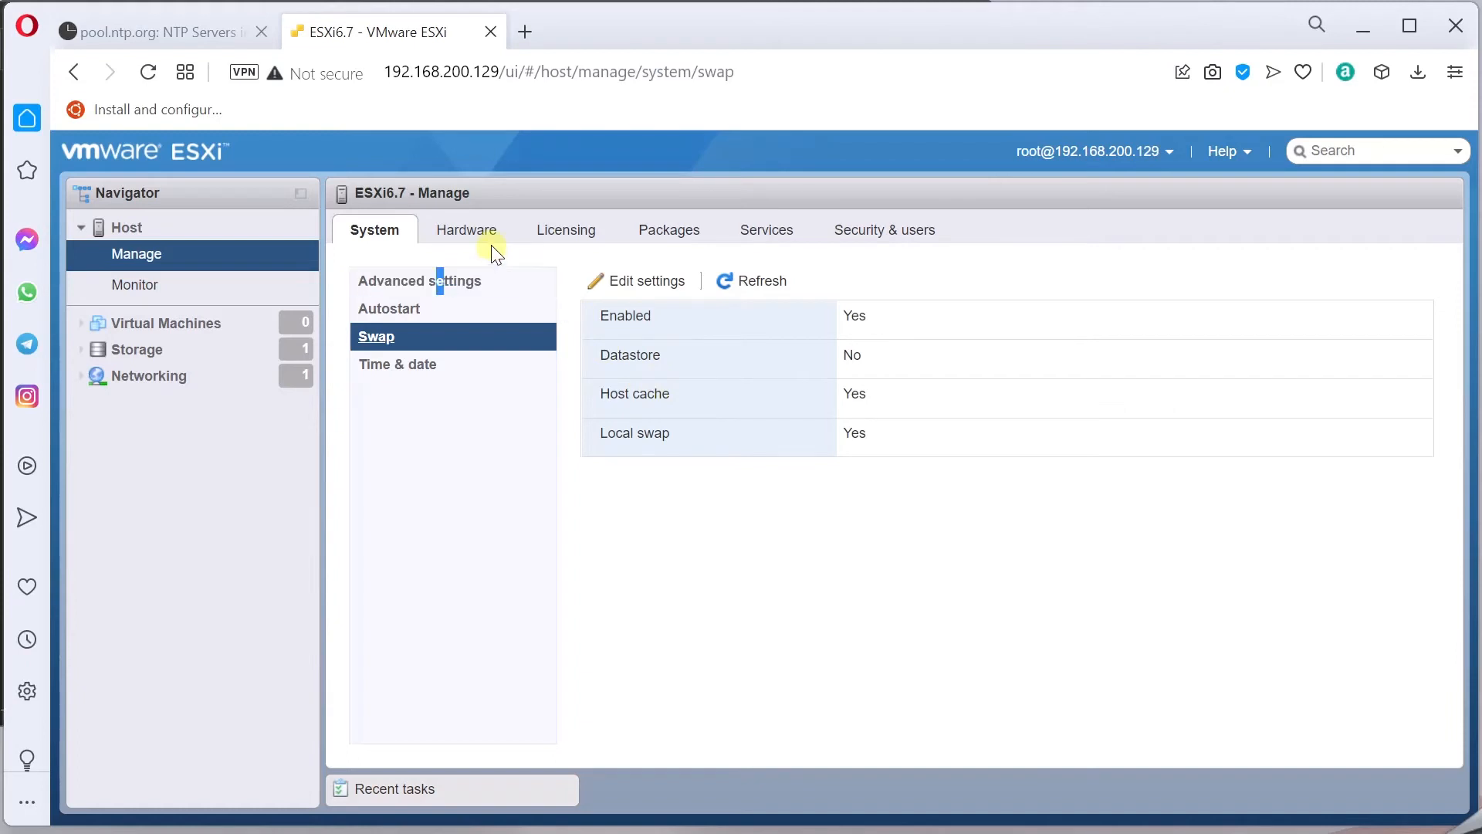
left_click(469, 234)
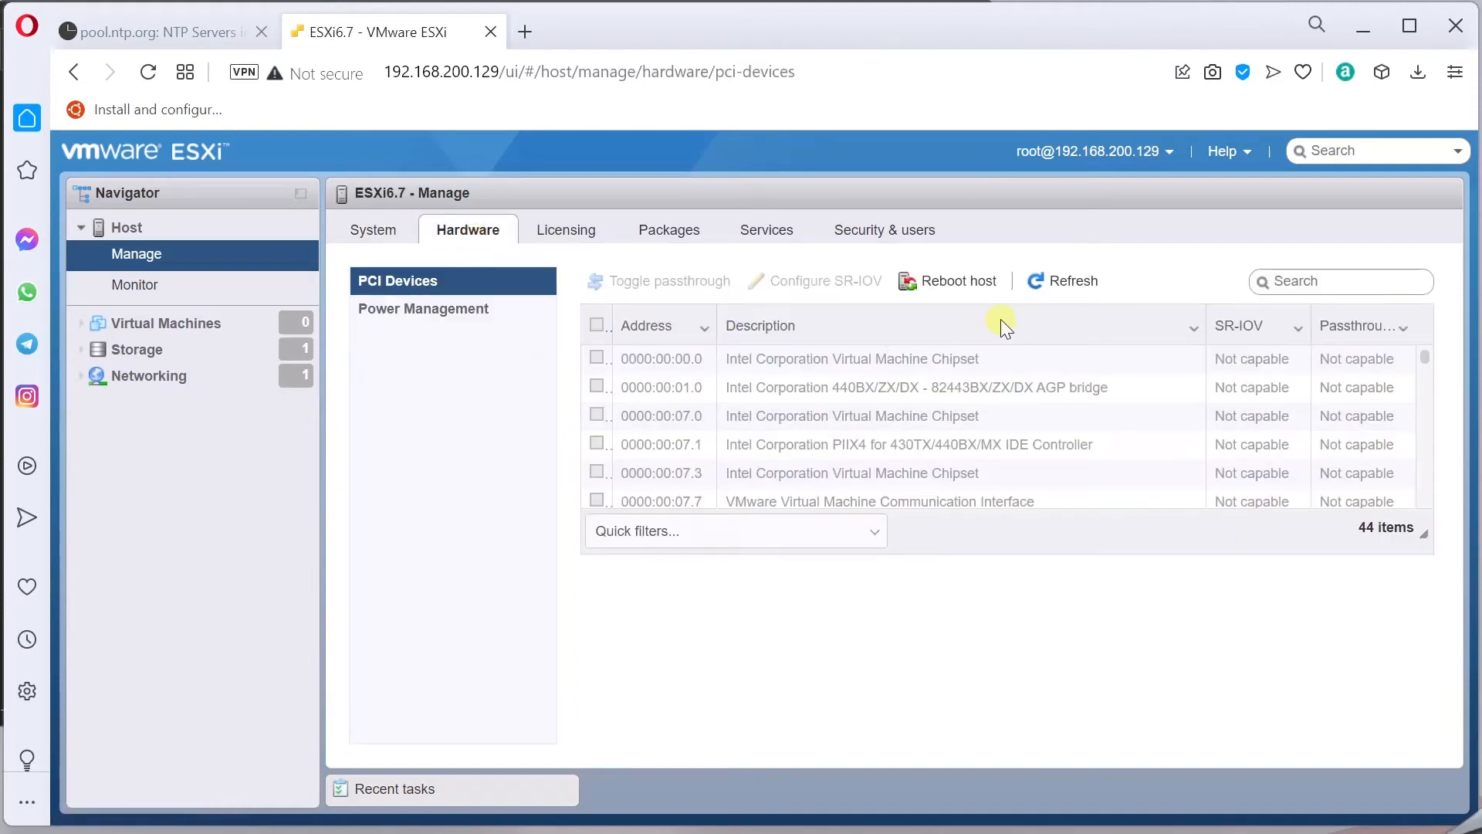
left_click(431, 316)
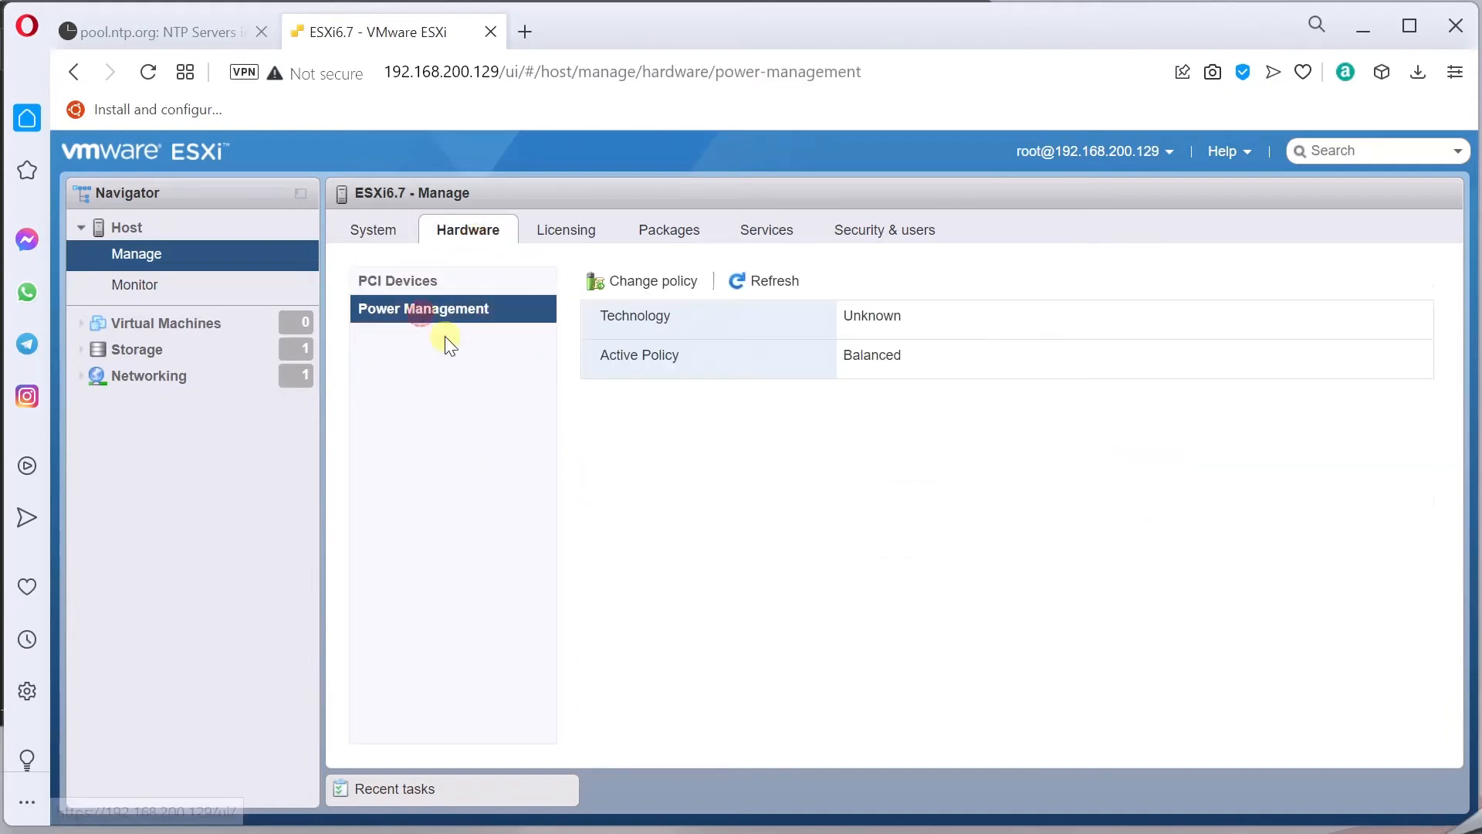
Examine the host's license key and details and the form for assigning a license, cancelling without entering a key.
left_click(577, 226)
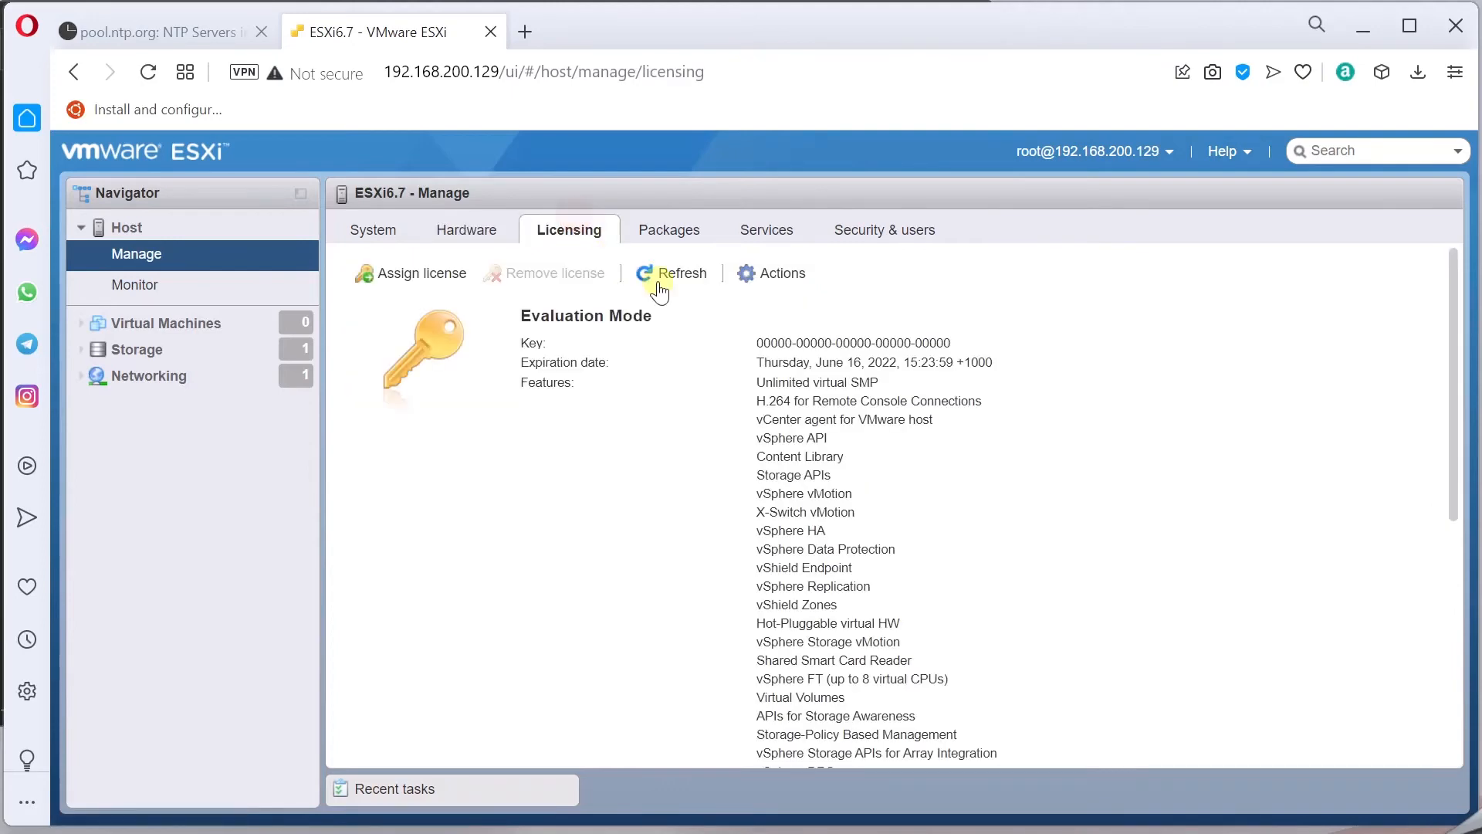
left_click_drag(762, 342, 954, 342)
left_click(624, 311)
left_click_drag(758, 343, 953, 352)
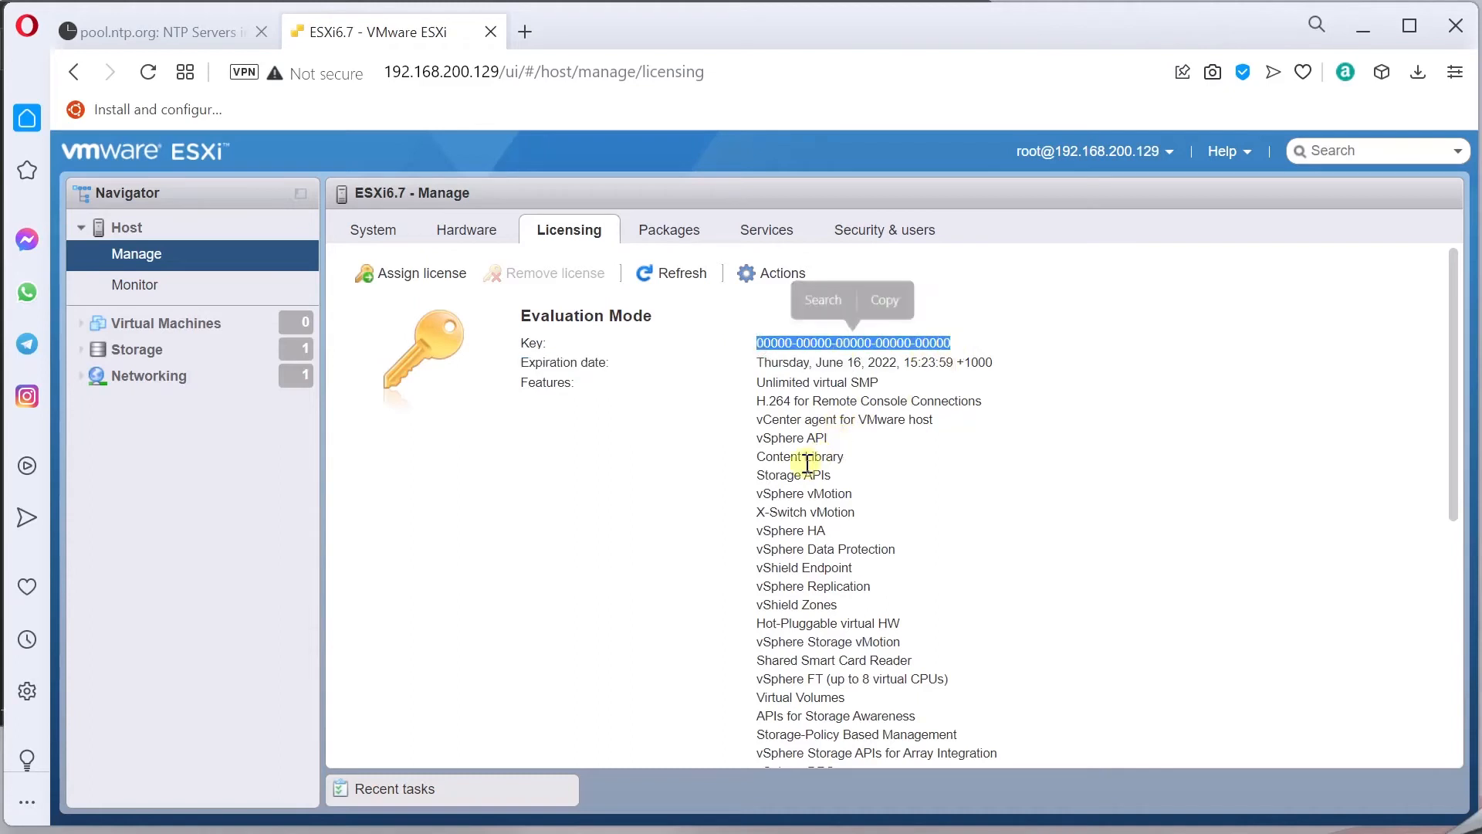
left_click(401, 275)
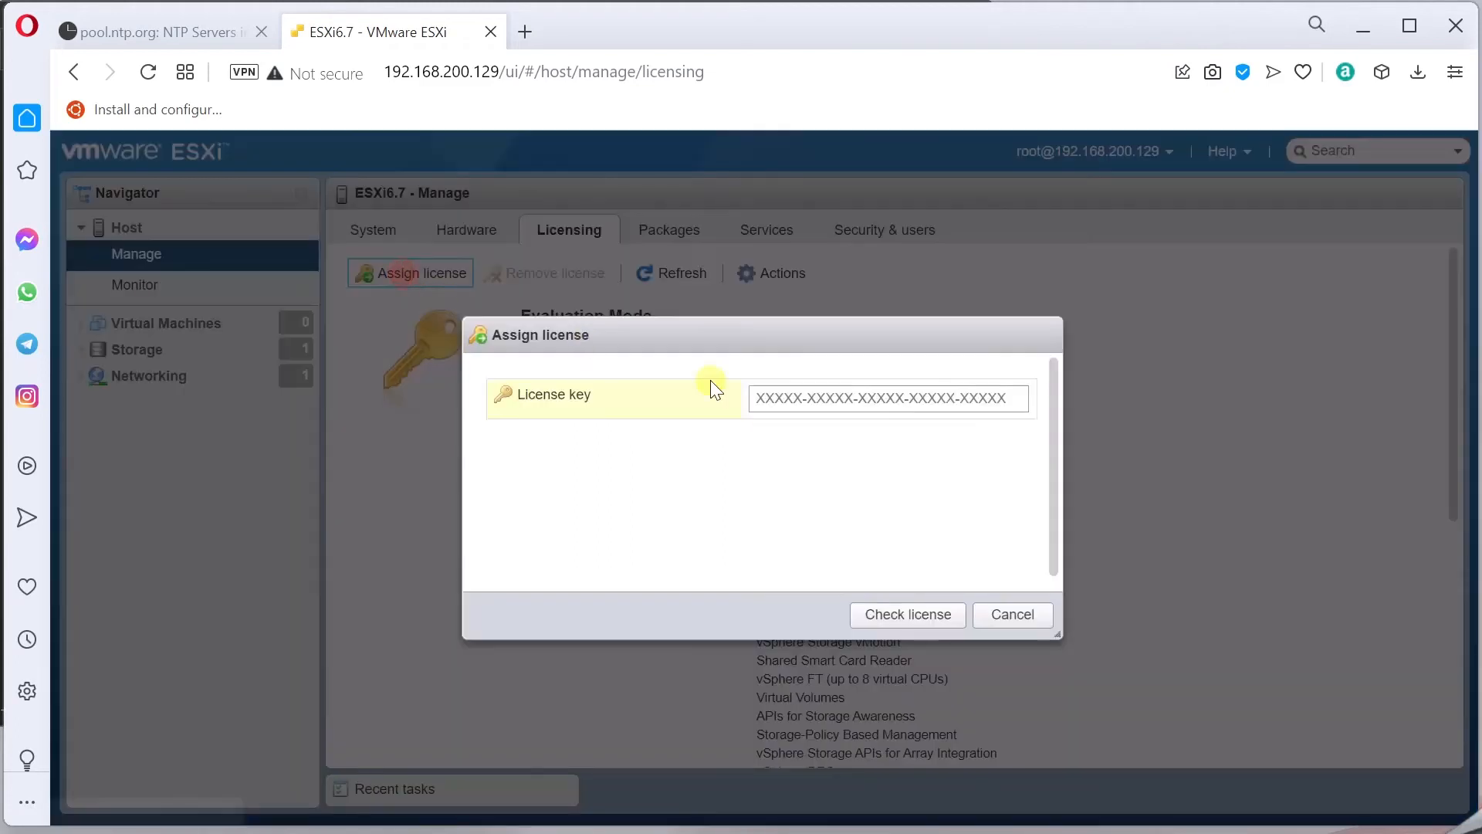
left_click(764, 394)
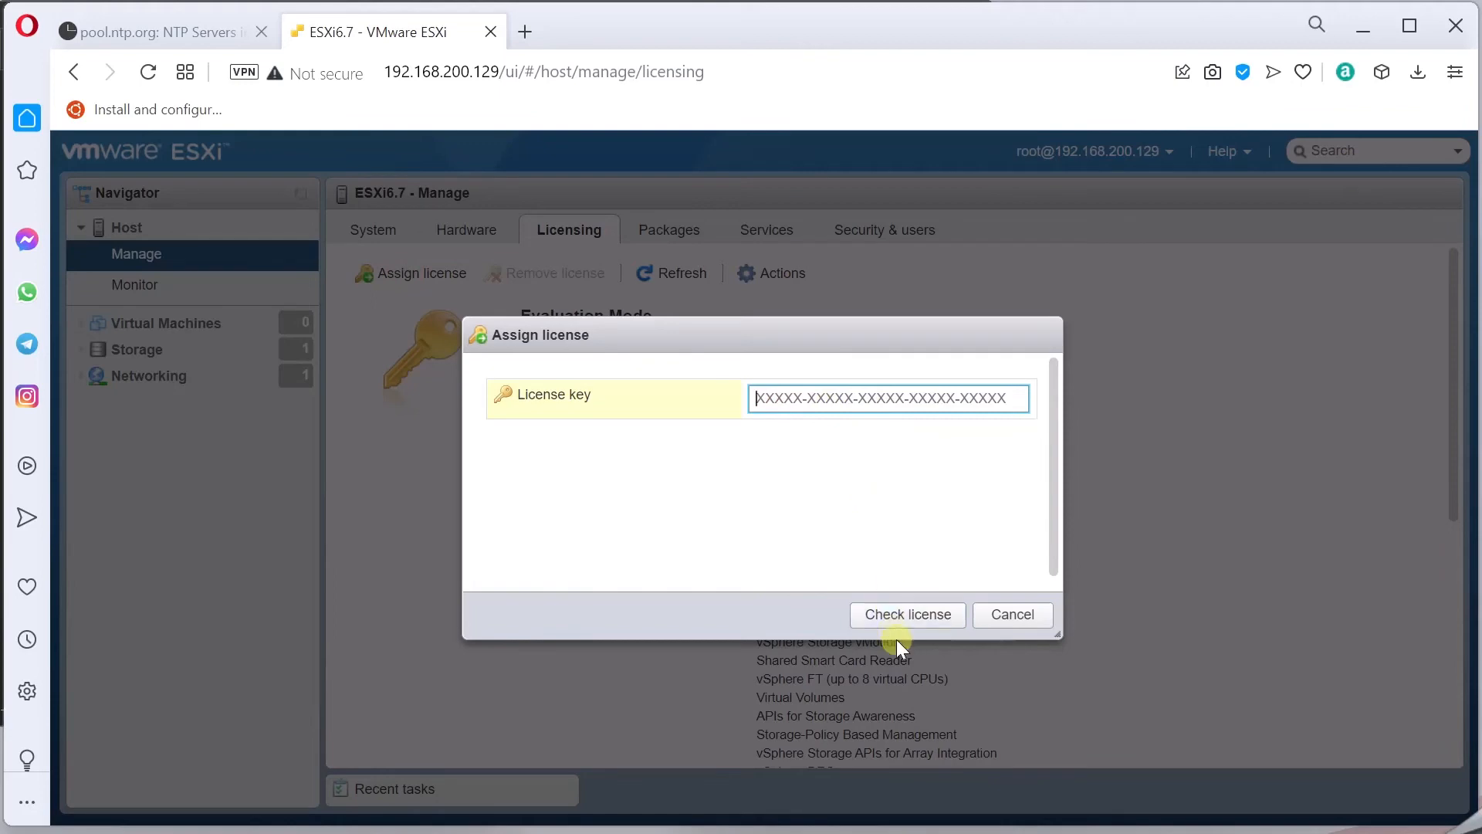
left_click(1011, 623)
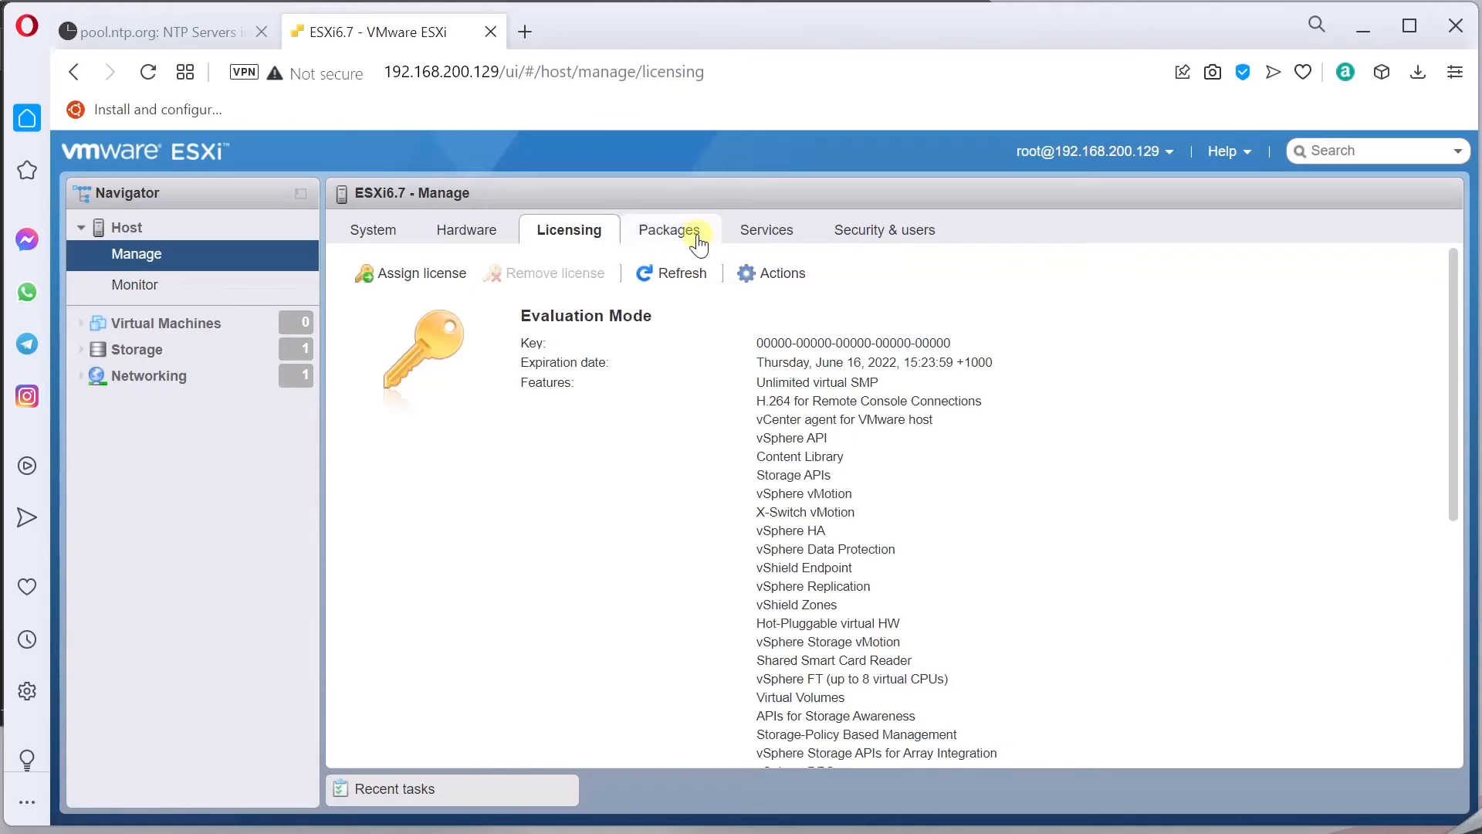
Review the installed packages and the host's services, inspecting the Direct Console UI and ESXi Shell entries.
left_click(672, 233)
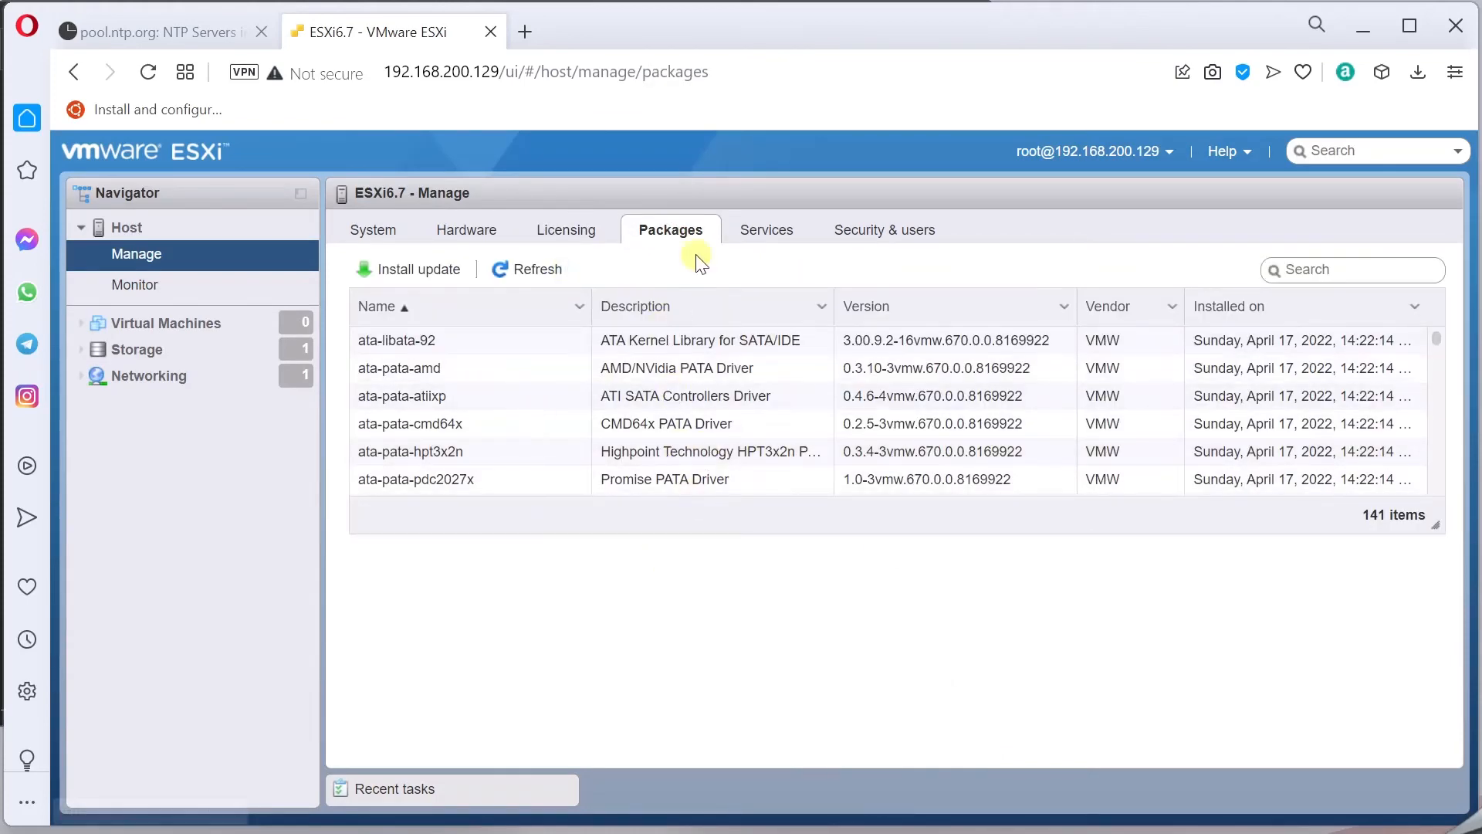
left_click(743, 235)
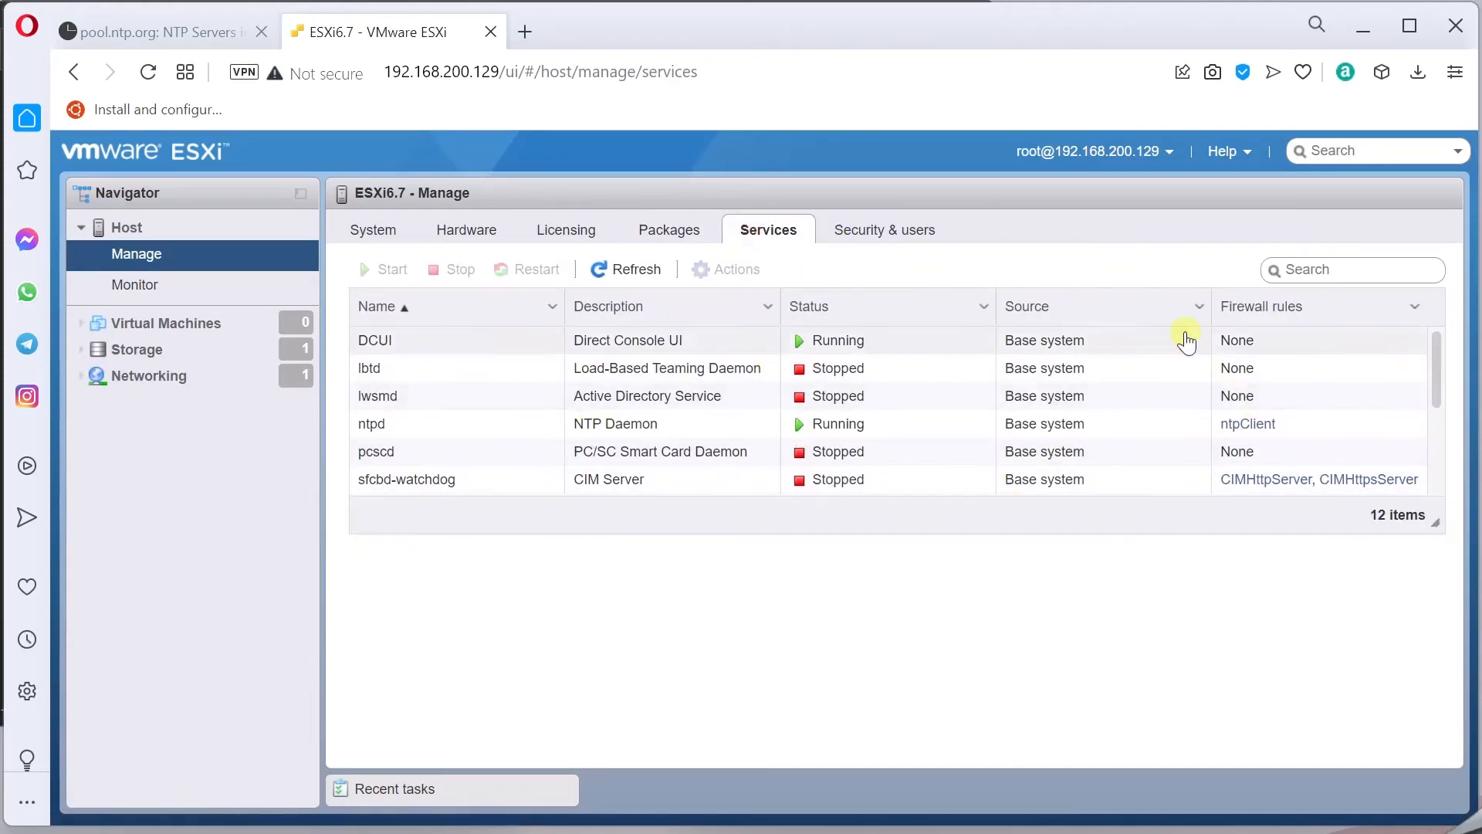
left_click(810, 340)
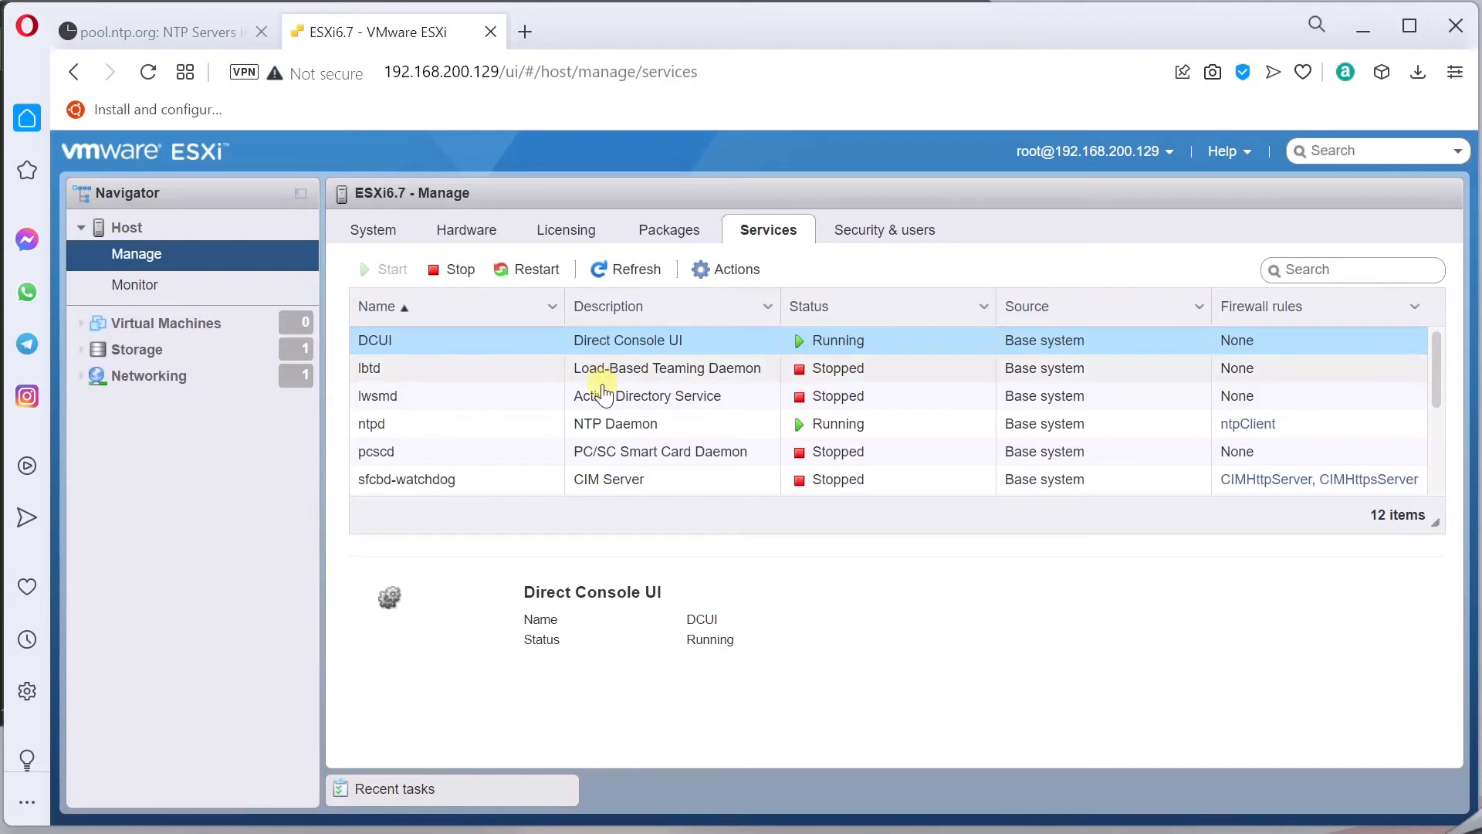
scroll(563, 421, "down", 3)
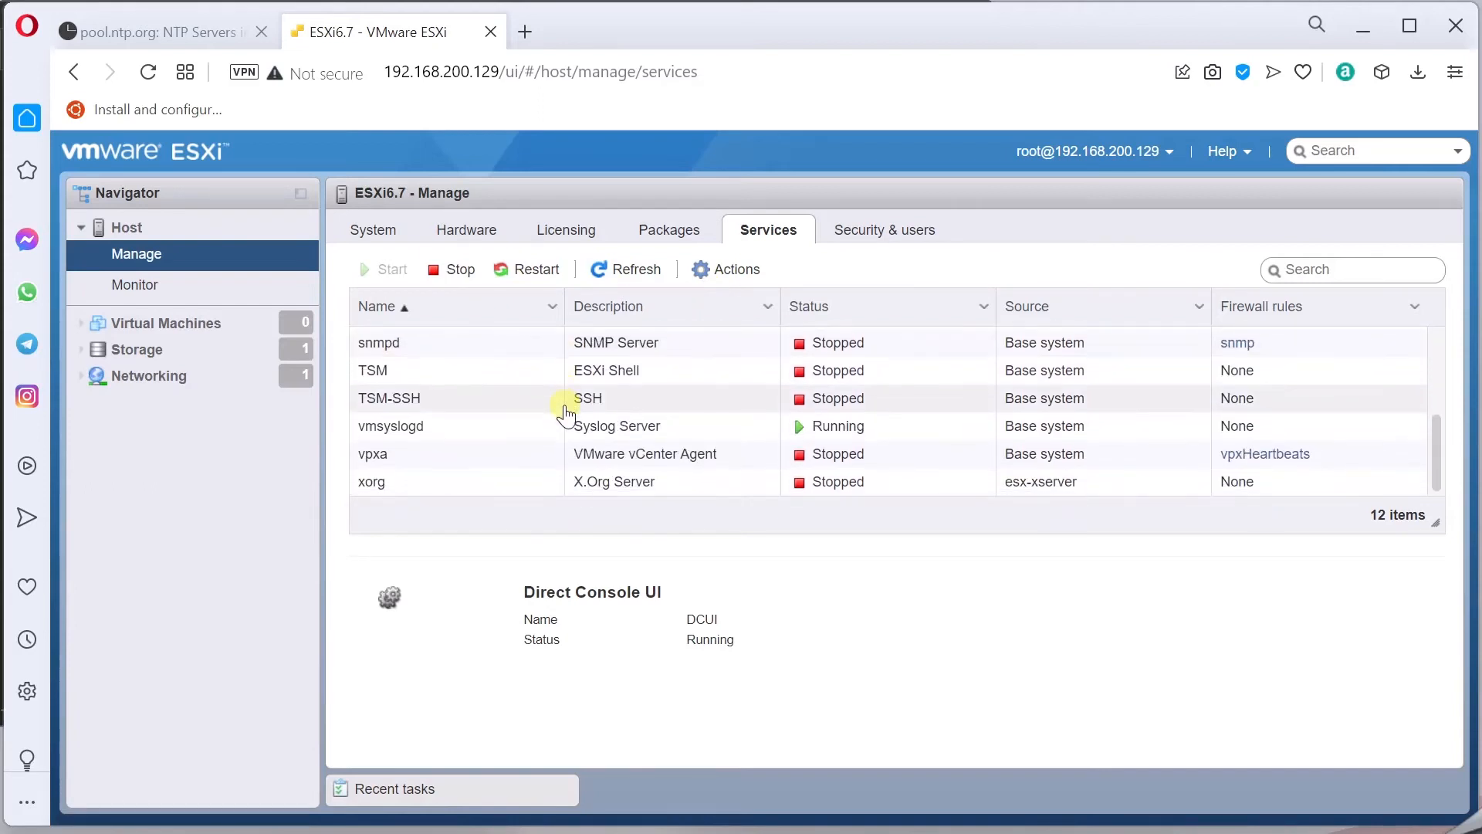
scroll(564, 413, "up", 2)
left_click(564, 416)
left_click(569, 445)
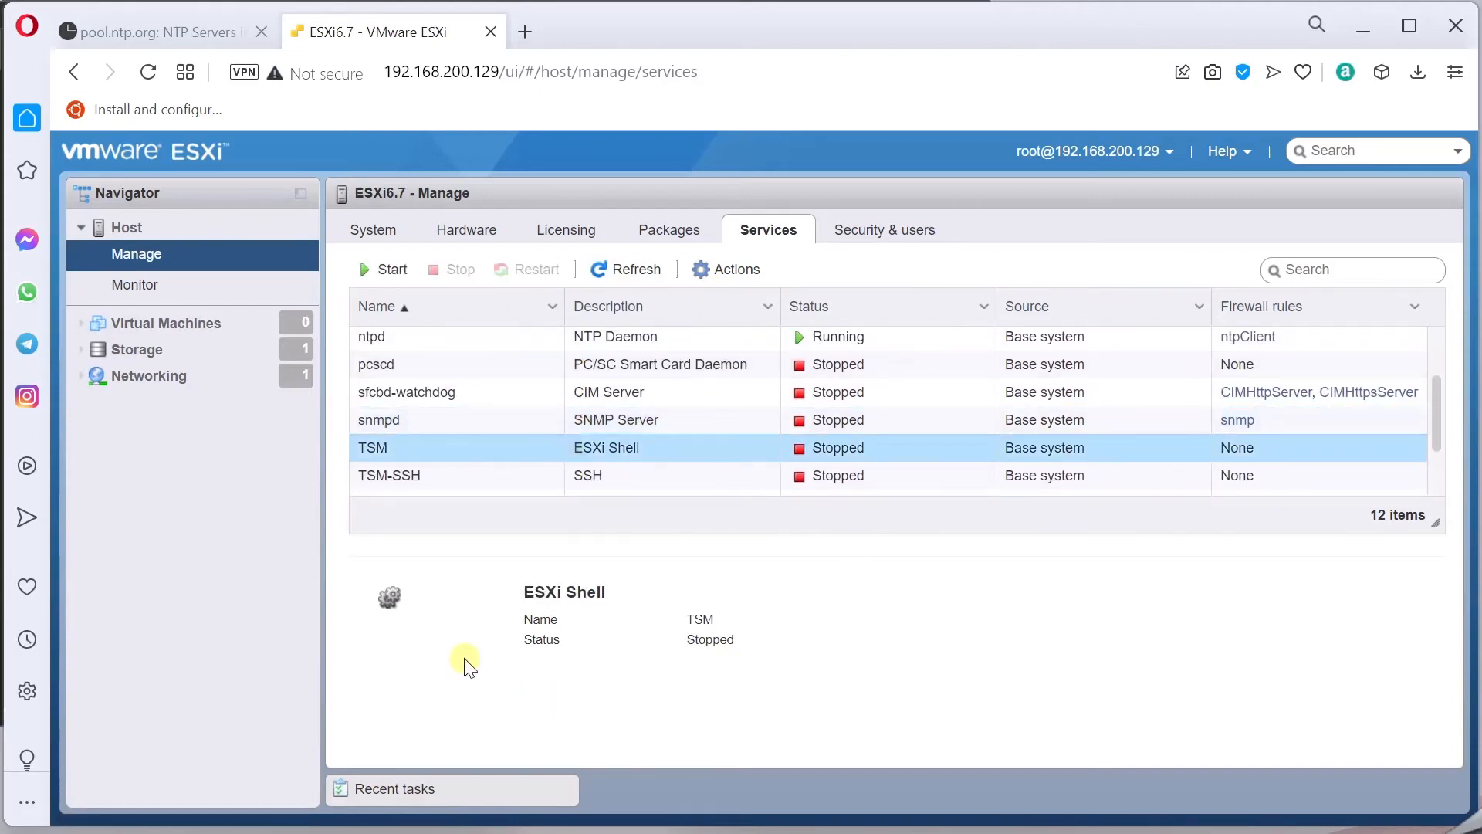
Review the host's security settings for acceptance level, lockdown mode and user roles.
left_click(913, 248)
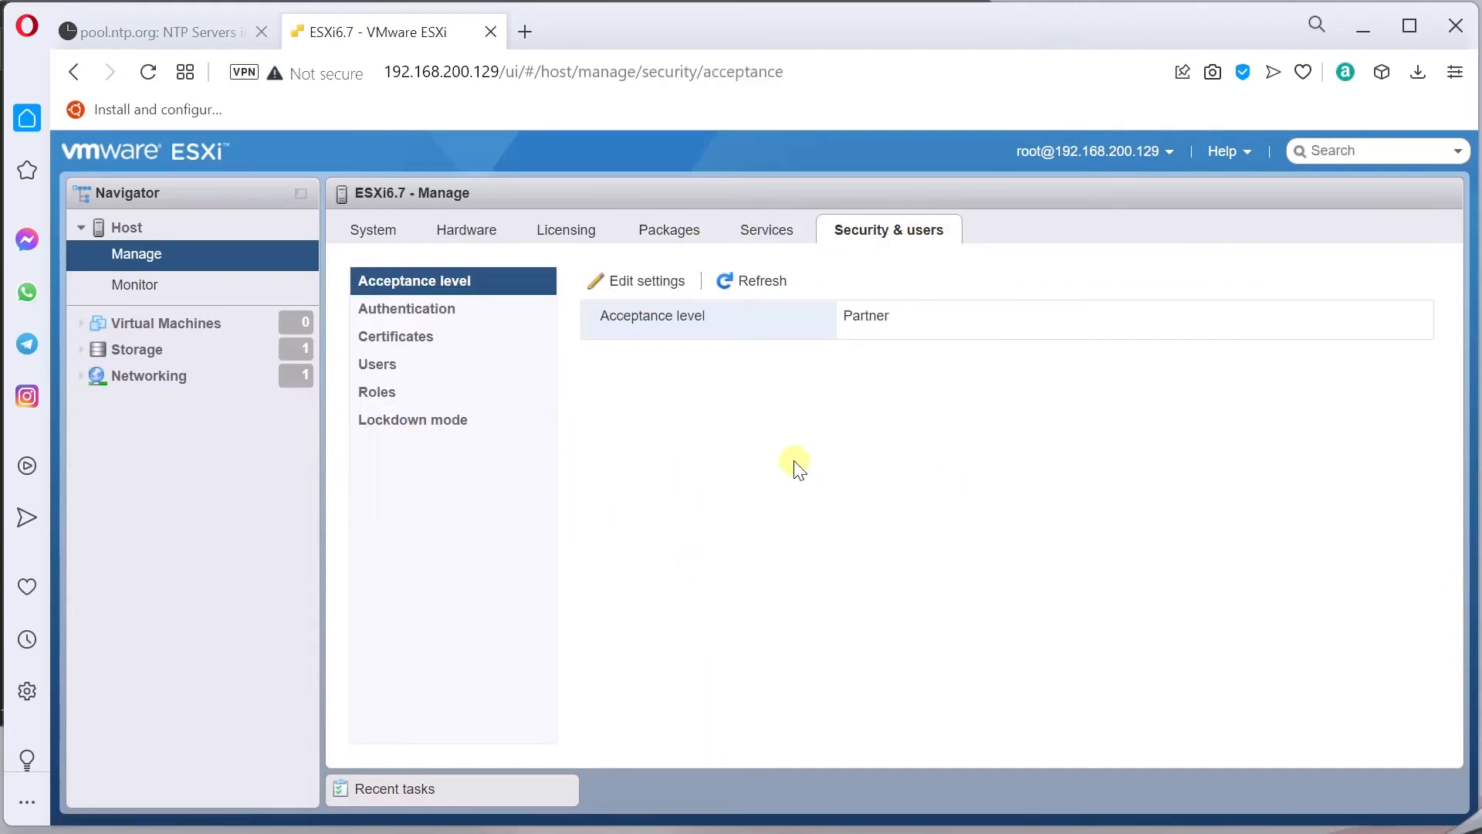
left_click(429, 423)
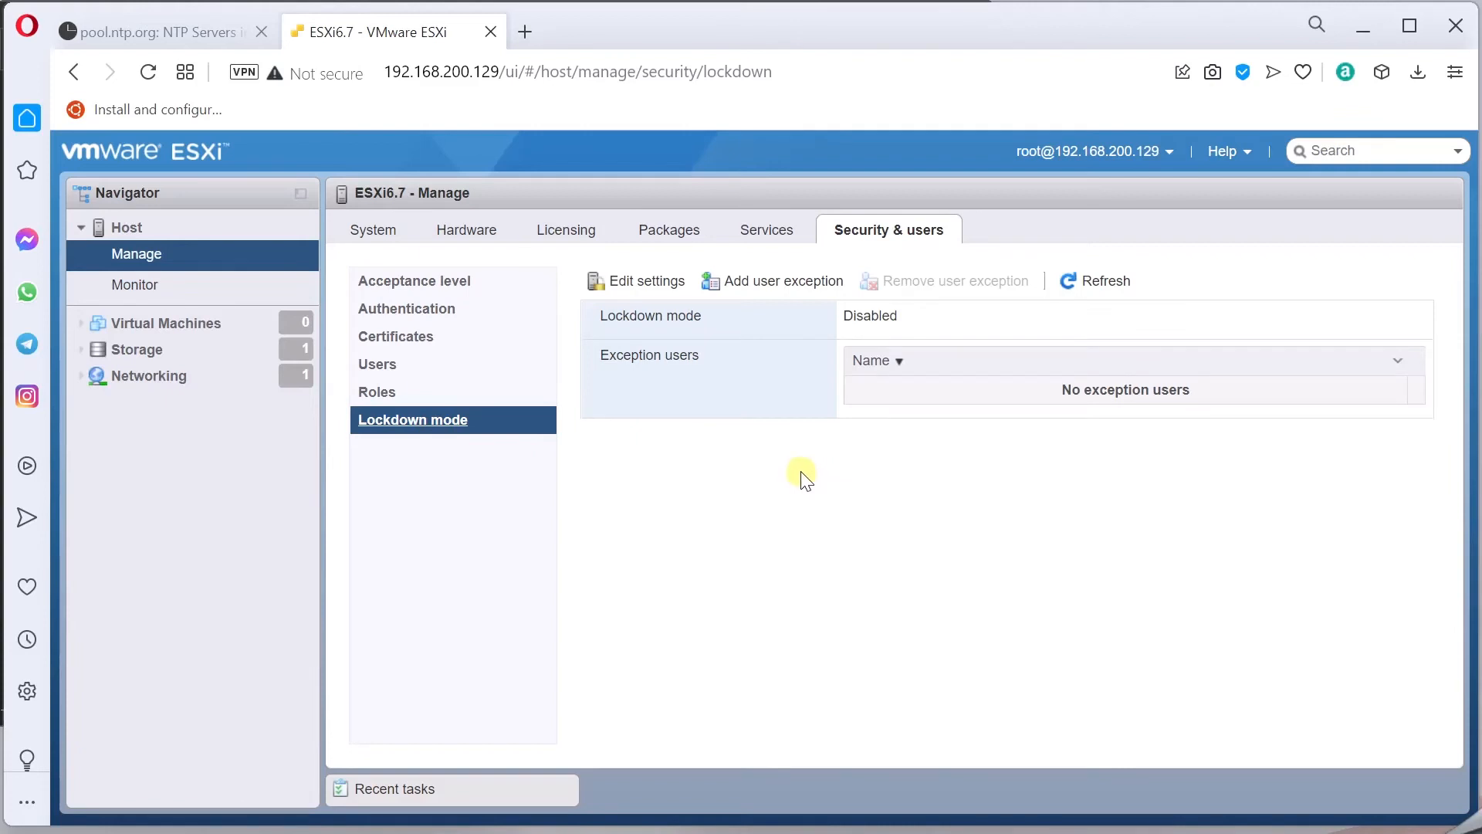
left_click(431, 398)
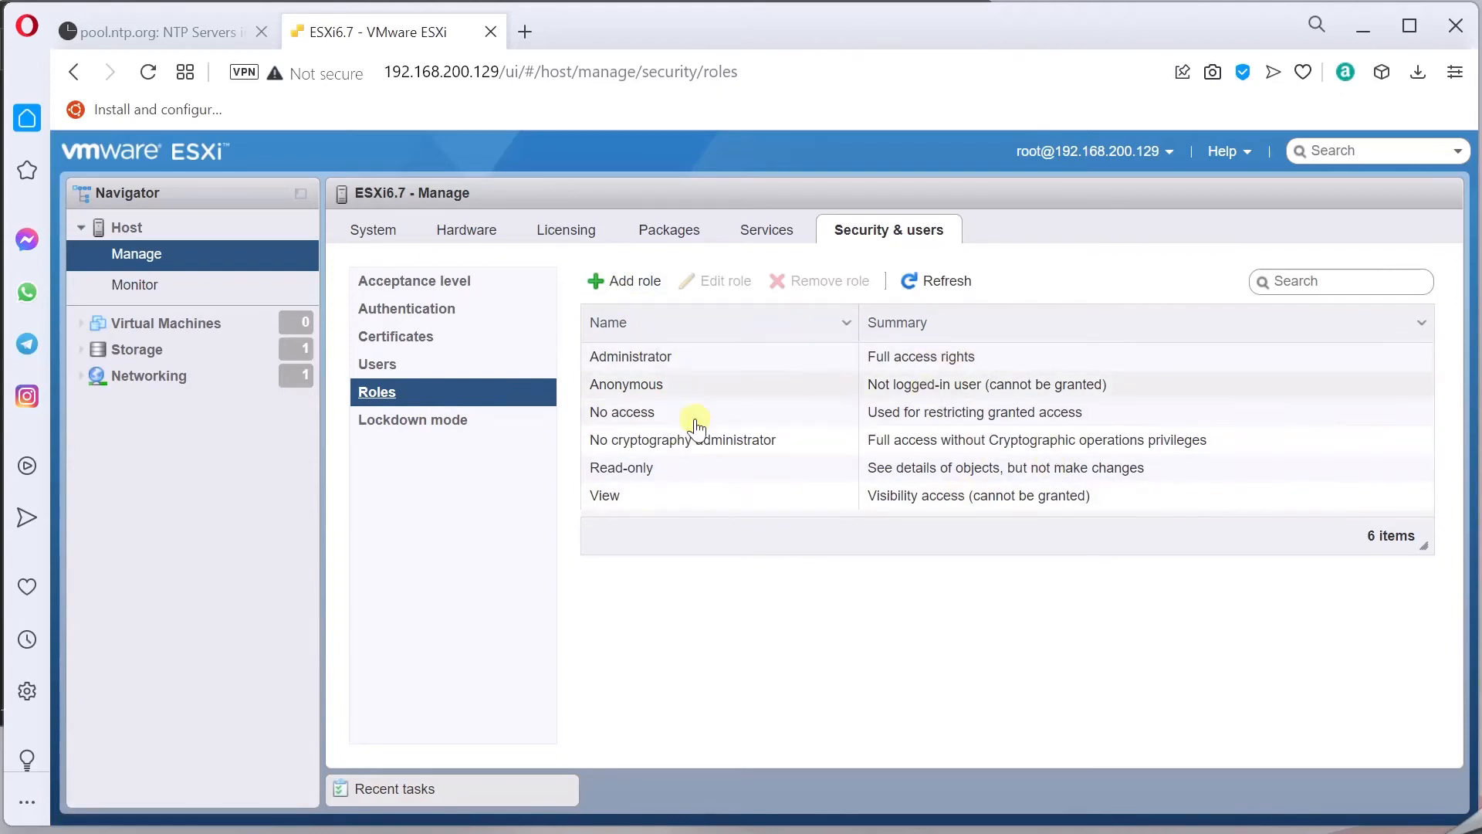
Review the host's user accounts, certificate details, authentication settings and acceptance level.
left_click(390, 374)
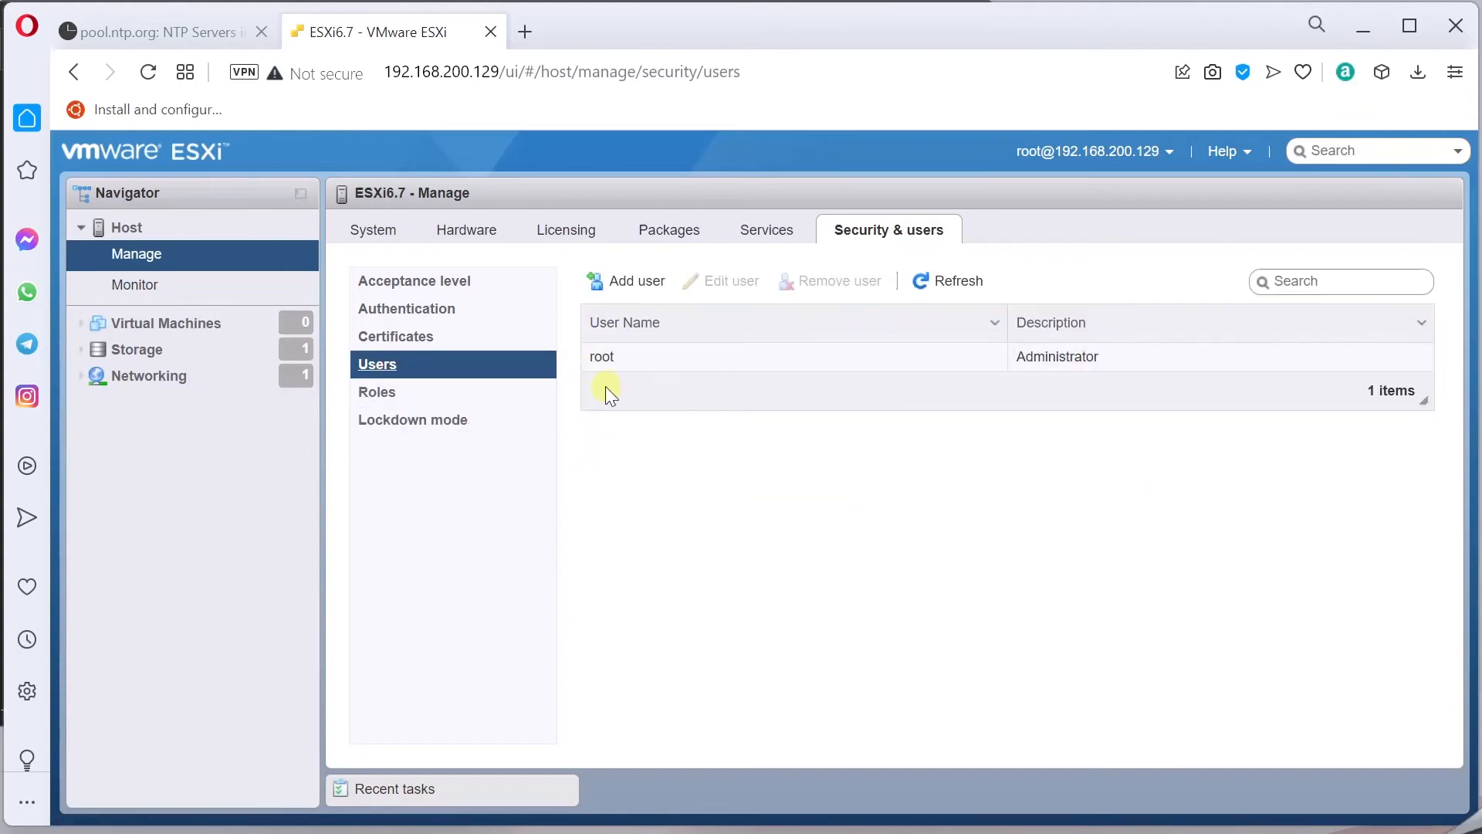
left_click(405, 337)
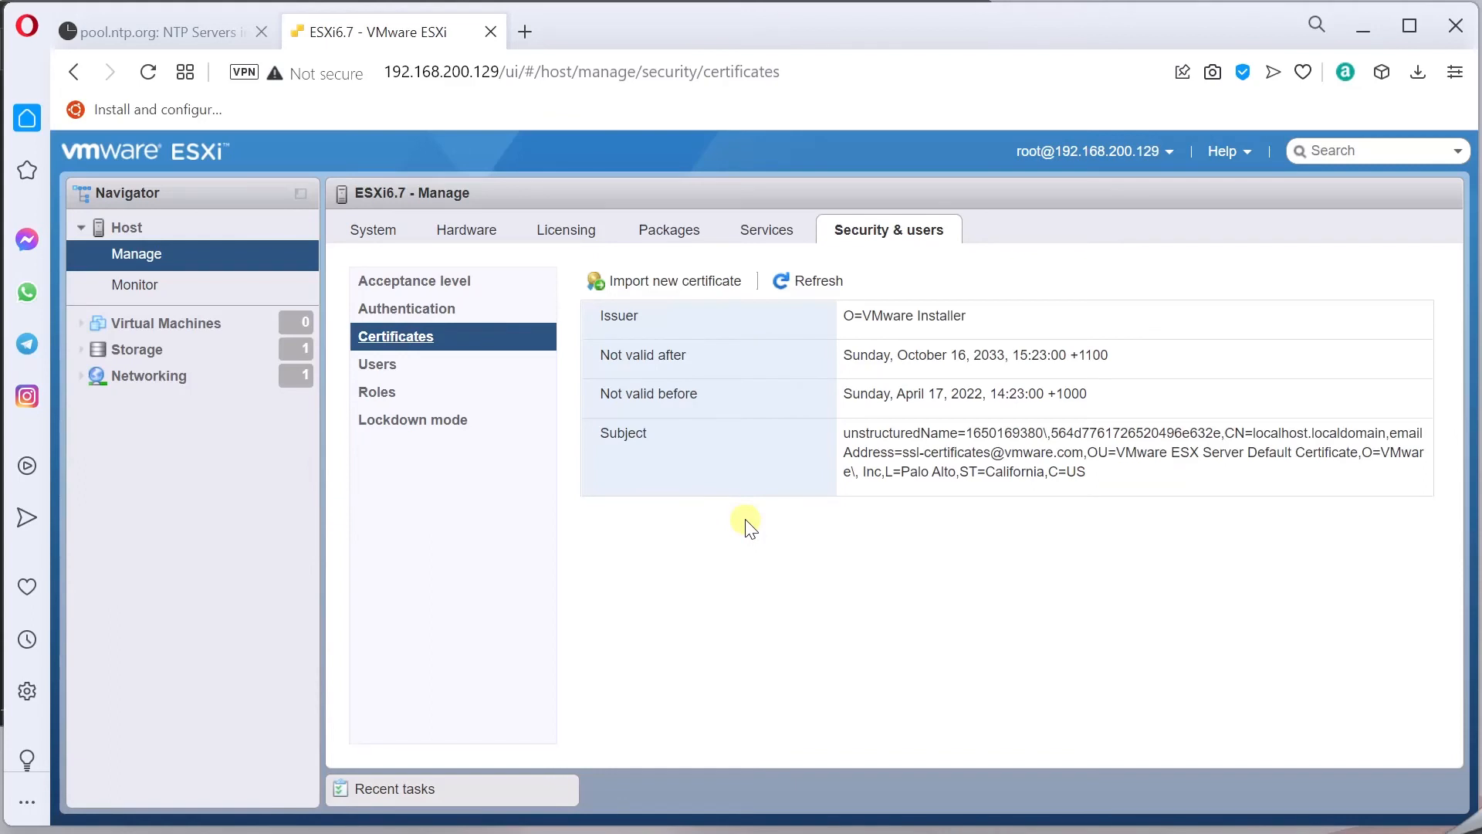
left_click(420, 308)
left_click(369, 281)
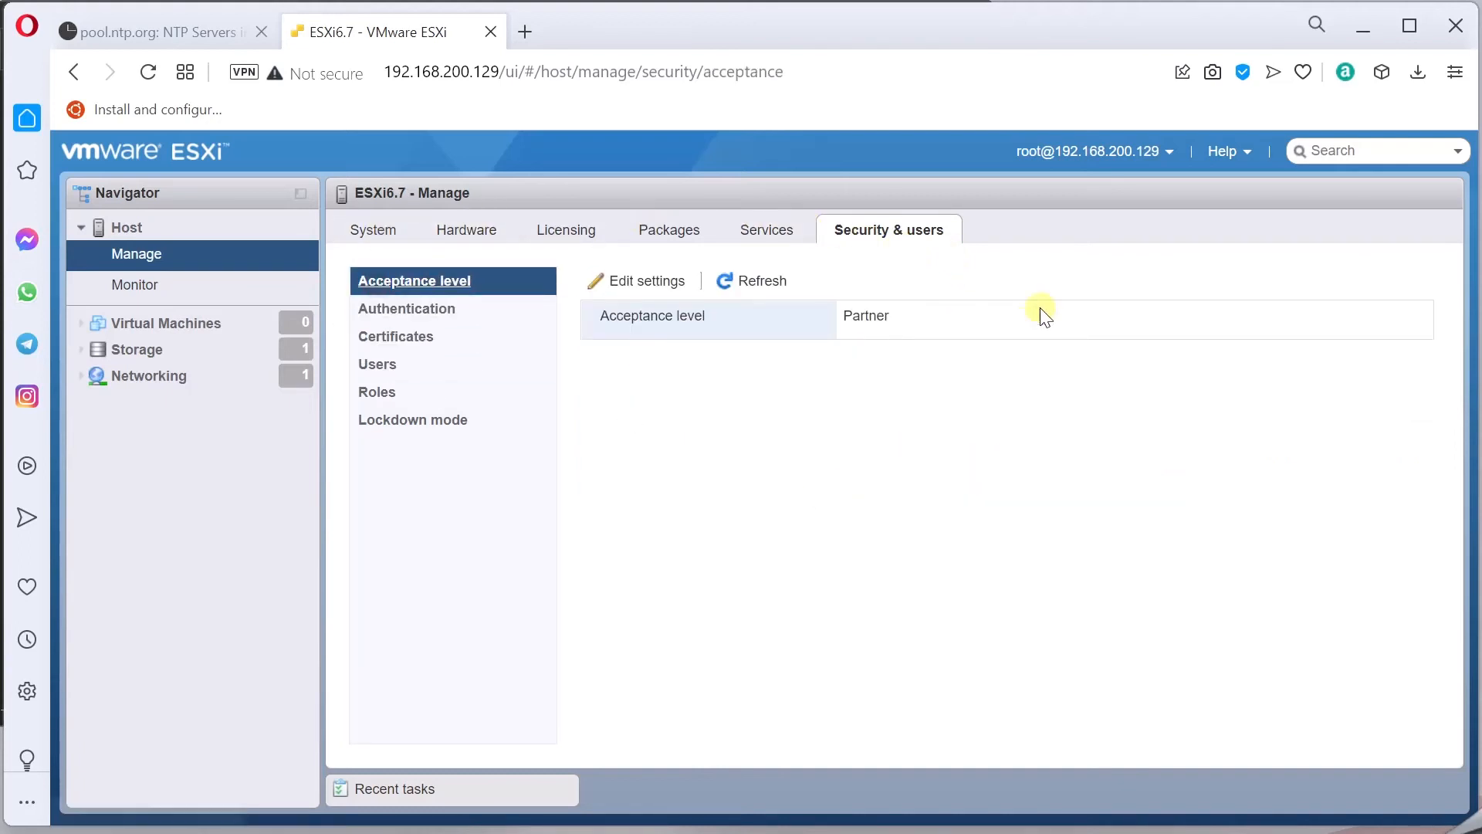
Review the host's monitoring data: CPU performance, hardware sensors, events, tasks, logs and notifications.
left_click(143, 287)
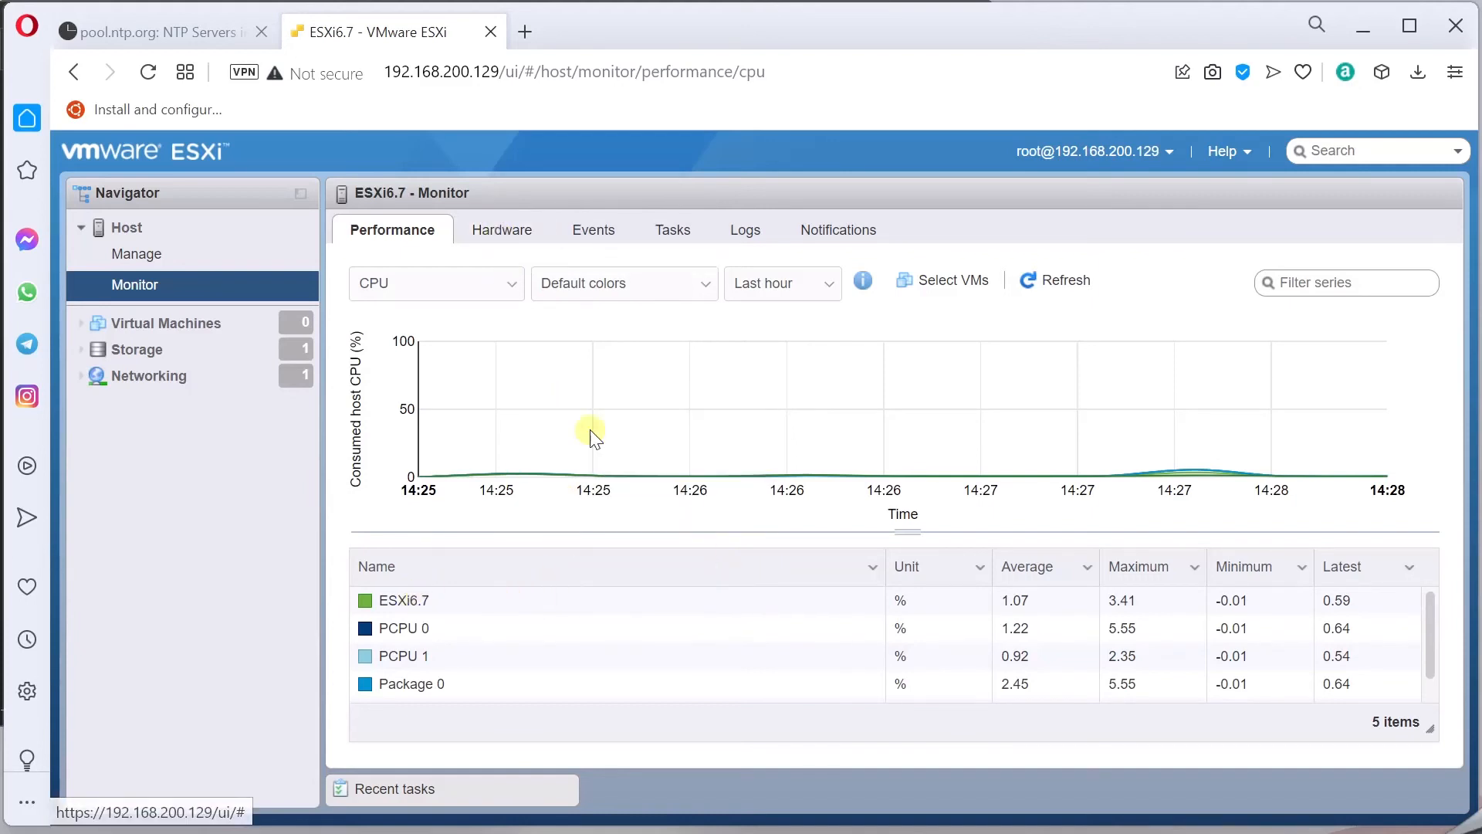
left_click(511, 234)
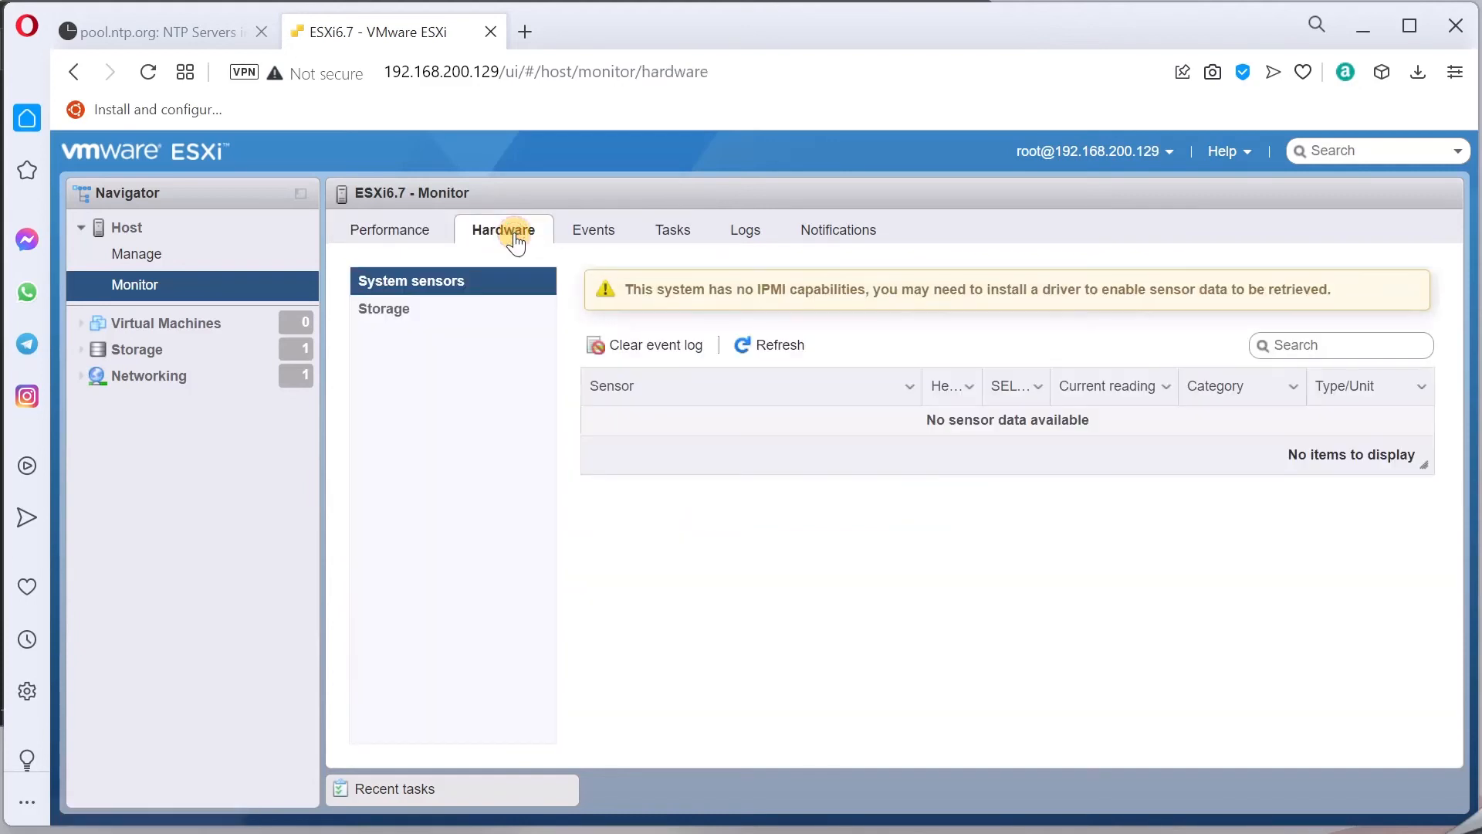
left_click(603, 236)
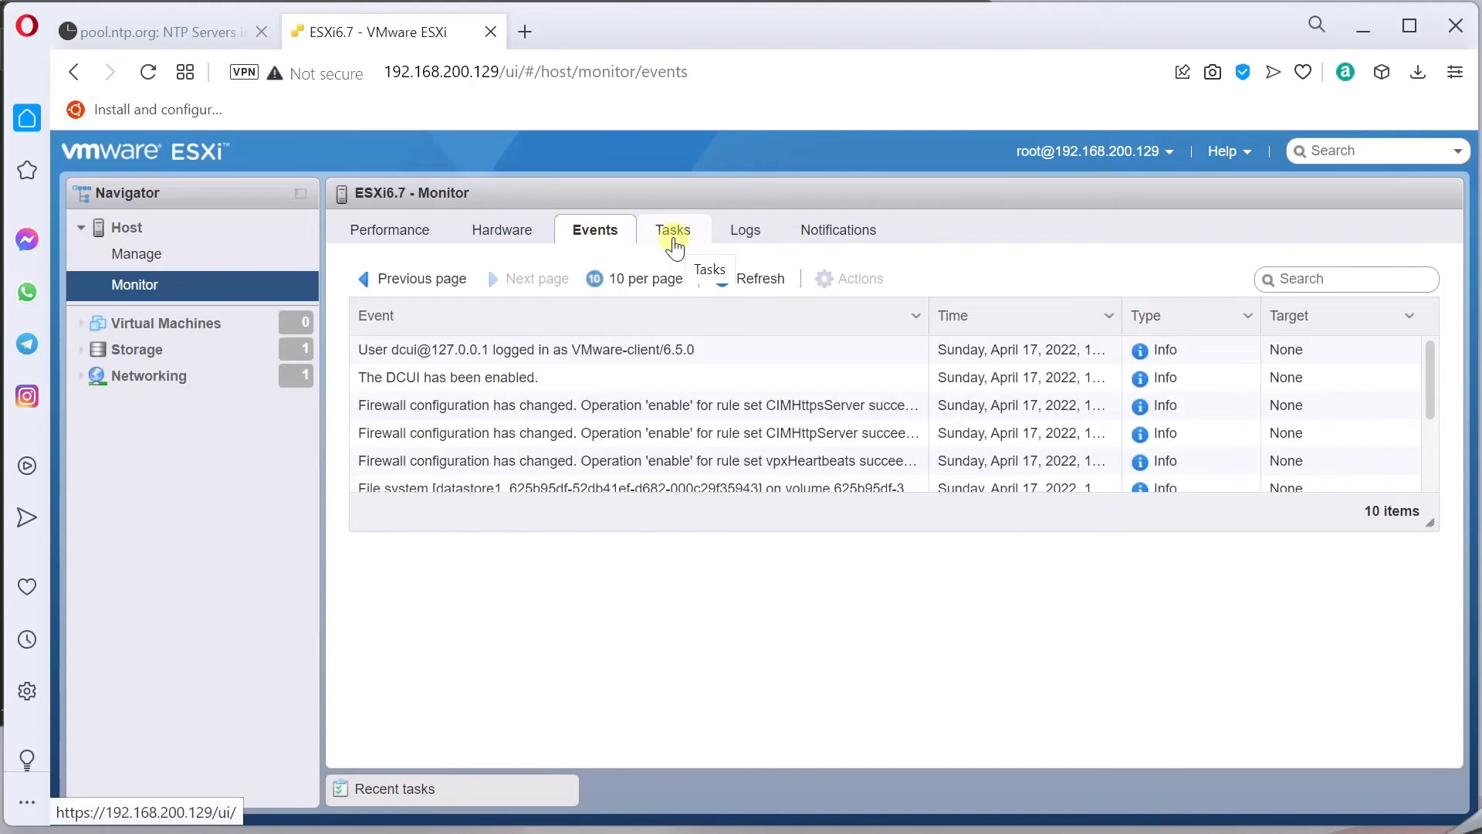
left_click(673, 244)
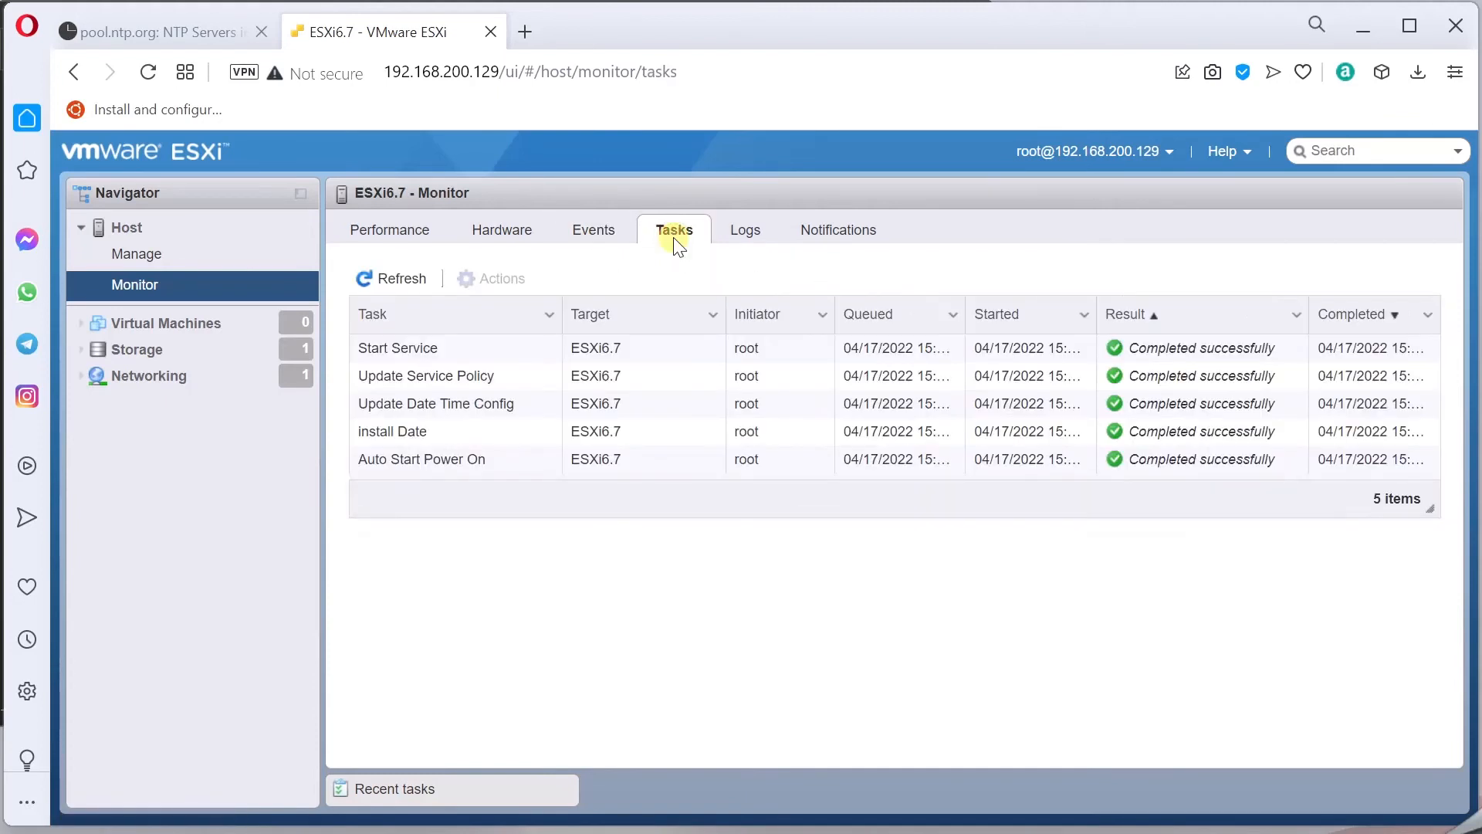
left_click(754, 234)
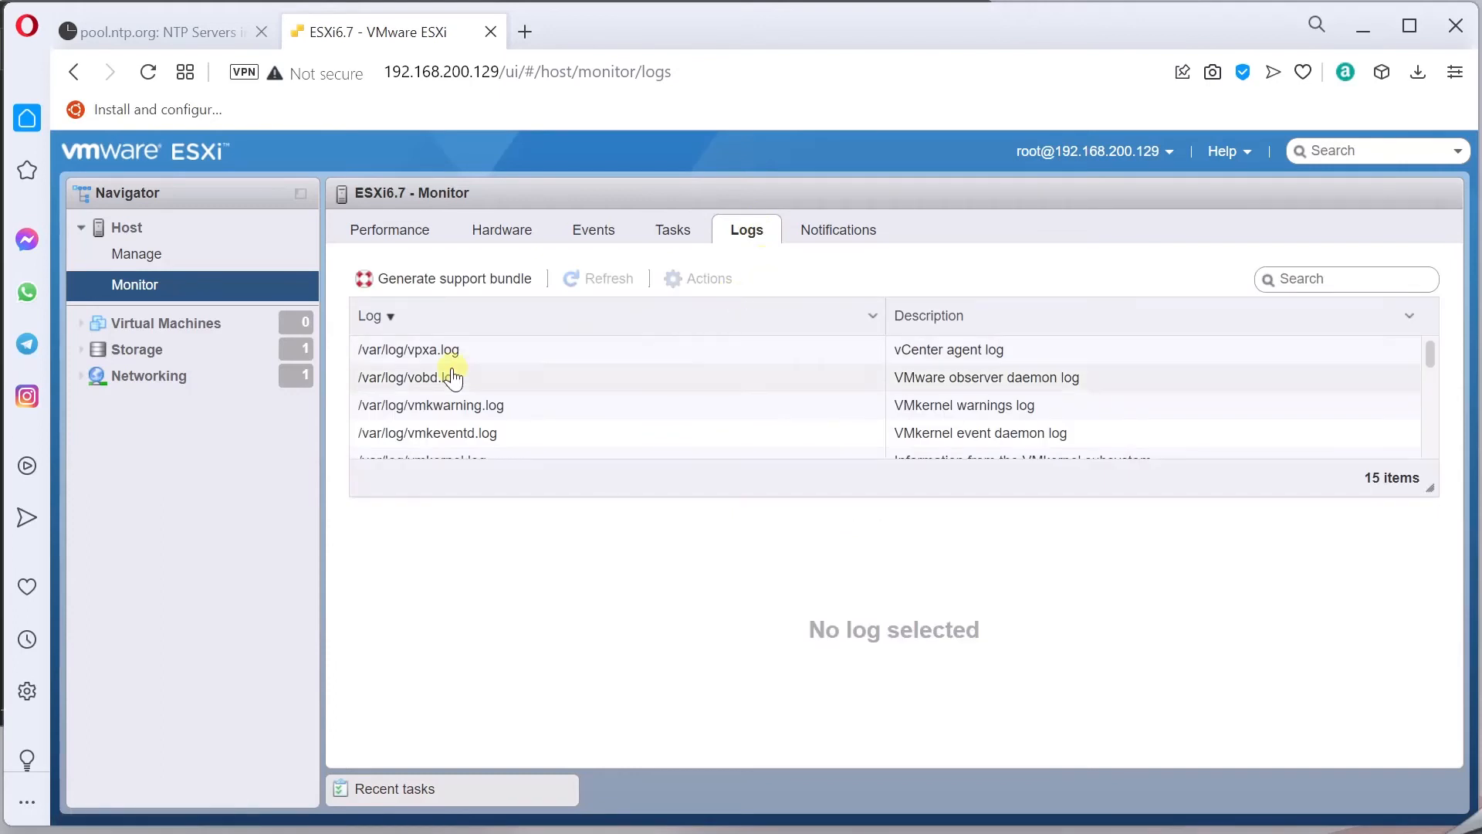
left_click(836, 220)
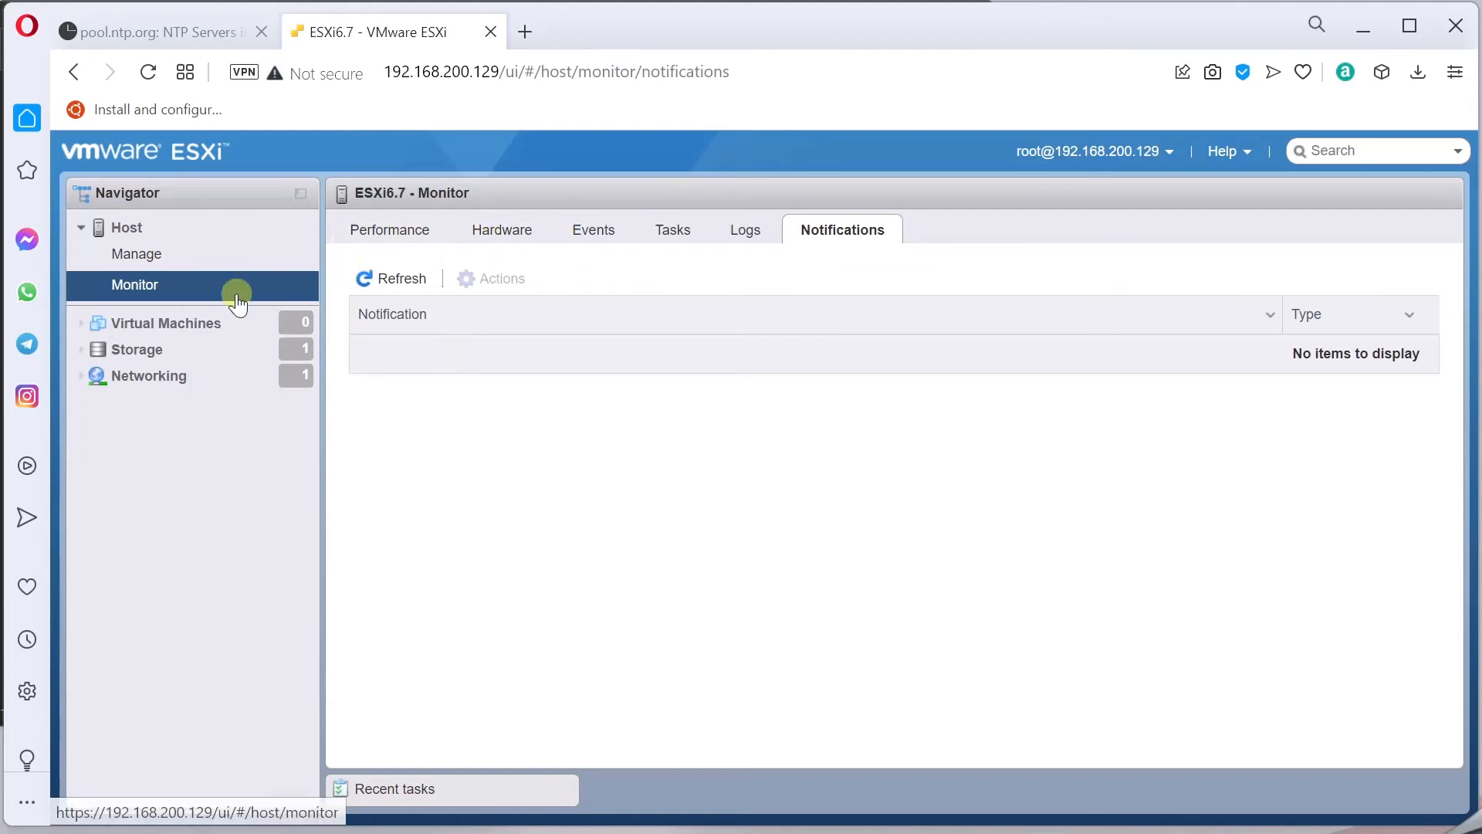
Return to the host's certificate settings and examine the form for importing a new certificate, cancelling without importing anything.
left_click(189, 253)
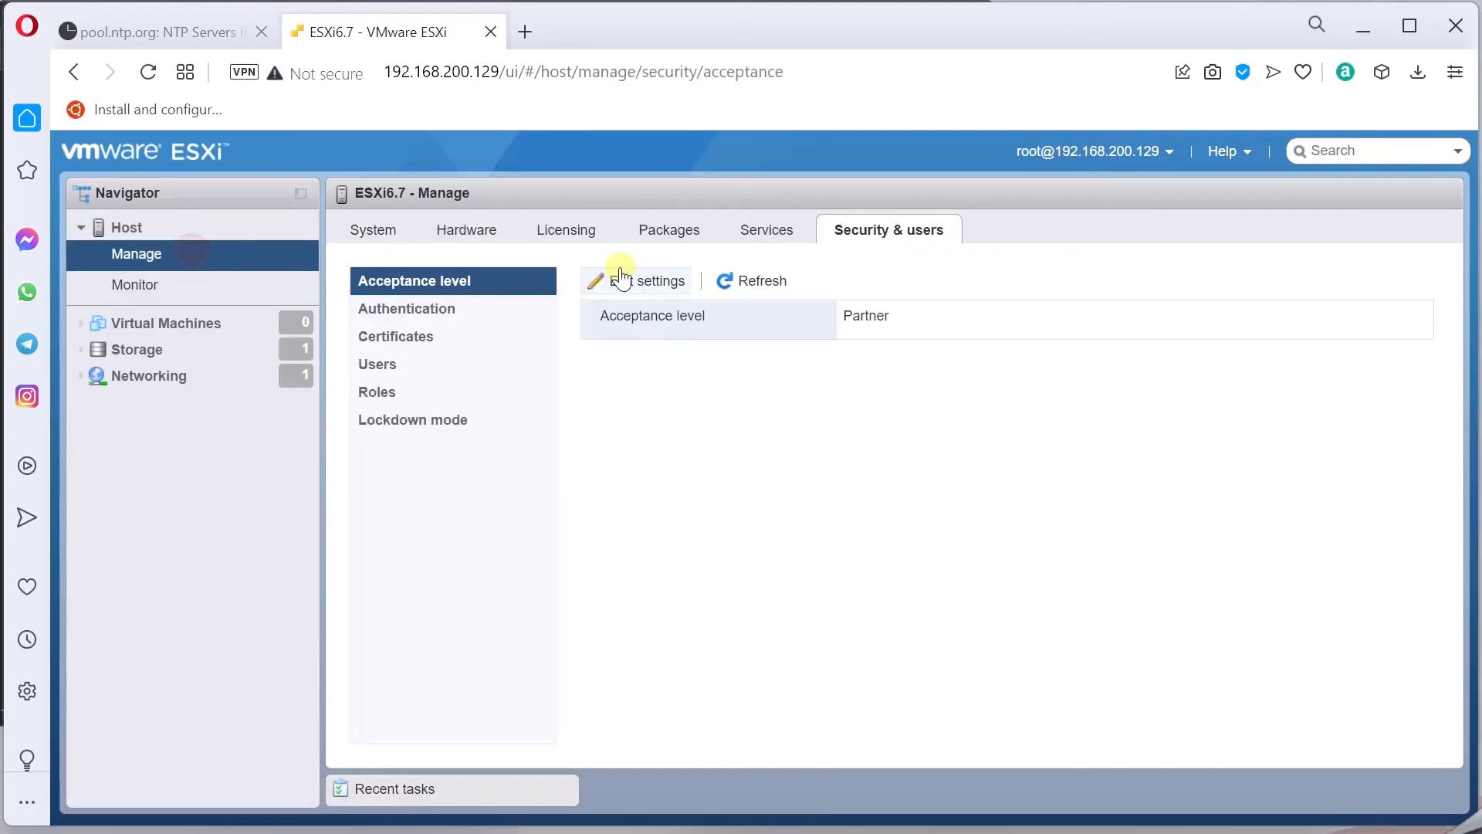
left_click(446, 339)
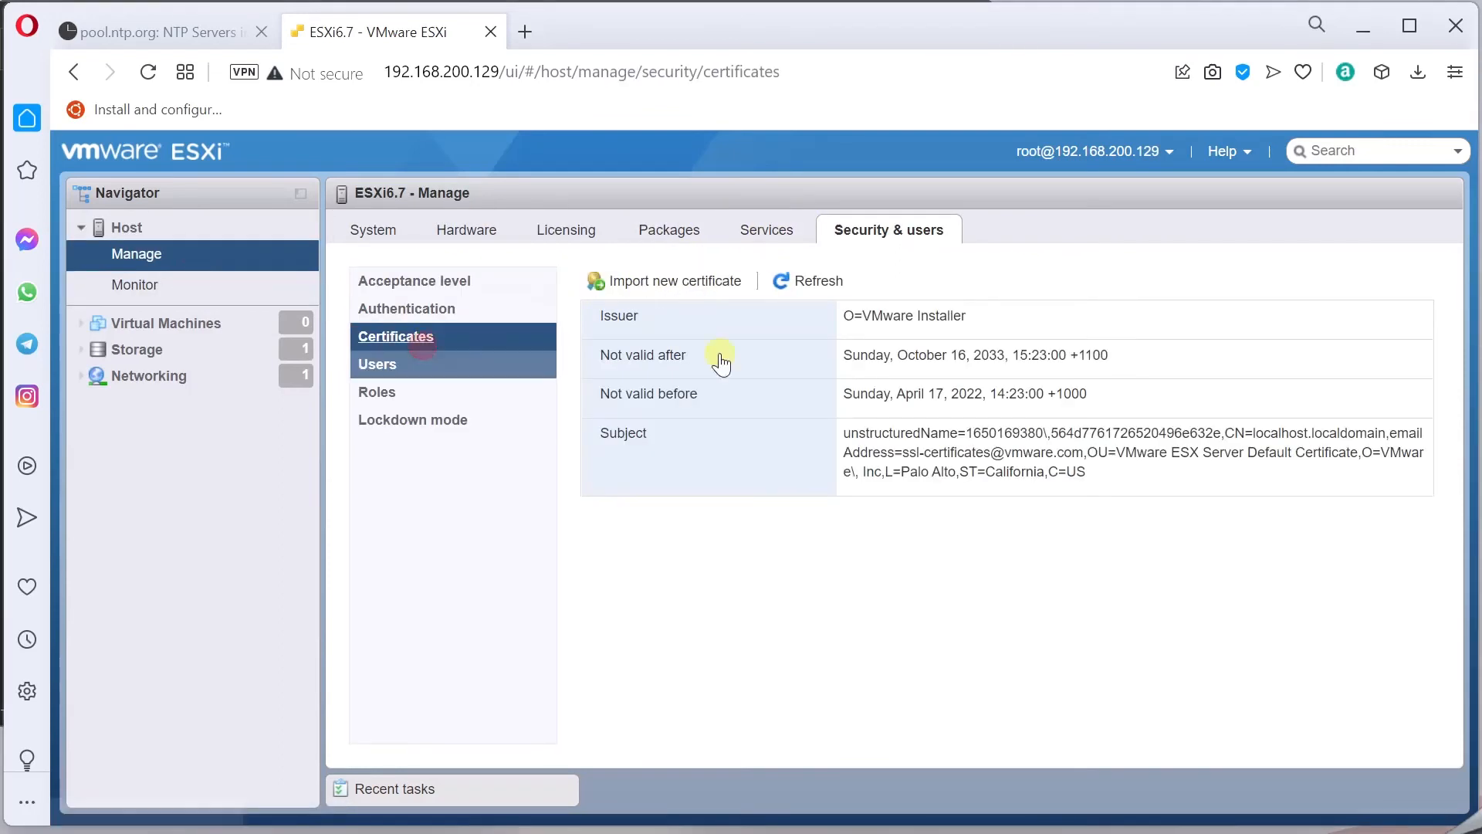
left_click(677, 282)
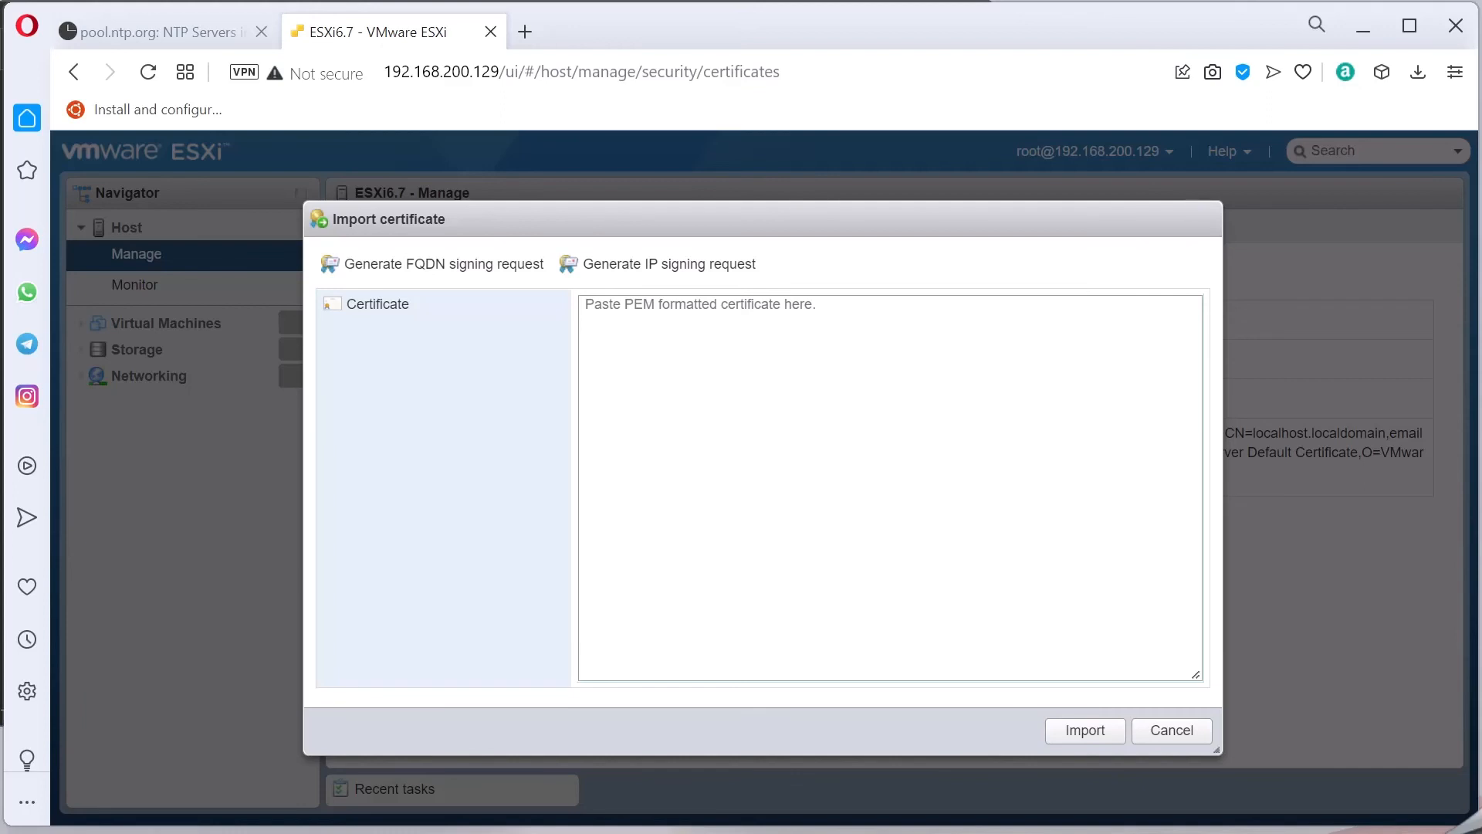
left_click(1165, 728)
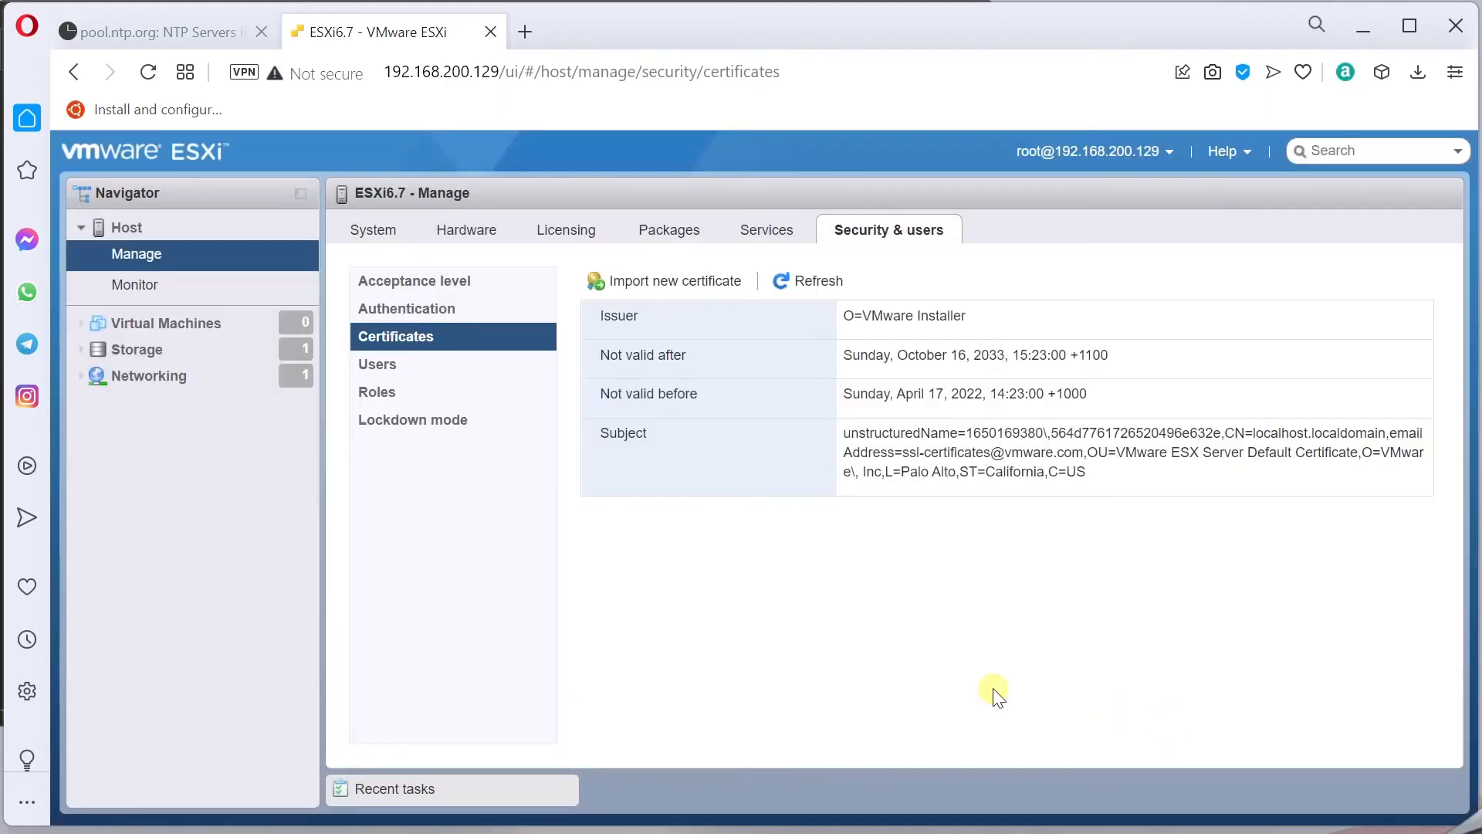
View the virtual machines list and the host's hardware, networking and system information summary.
left_click(212, 325)
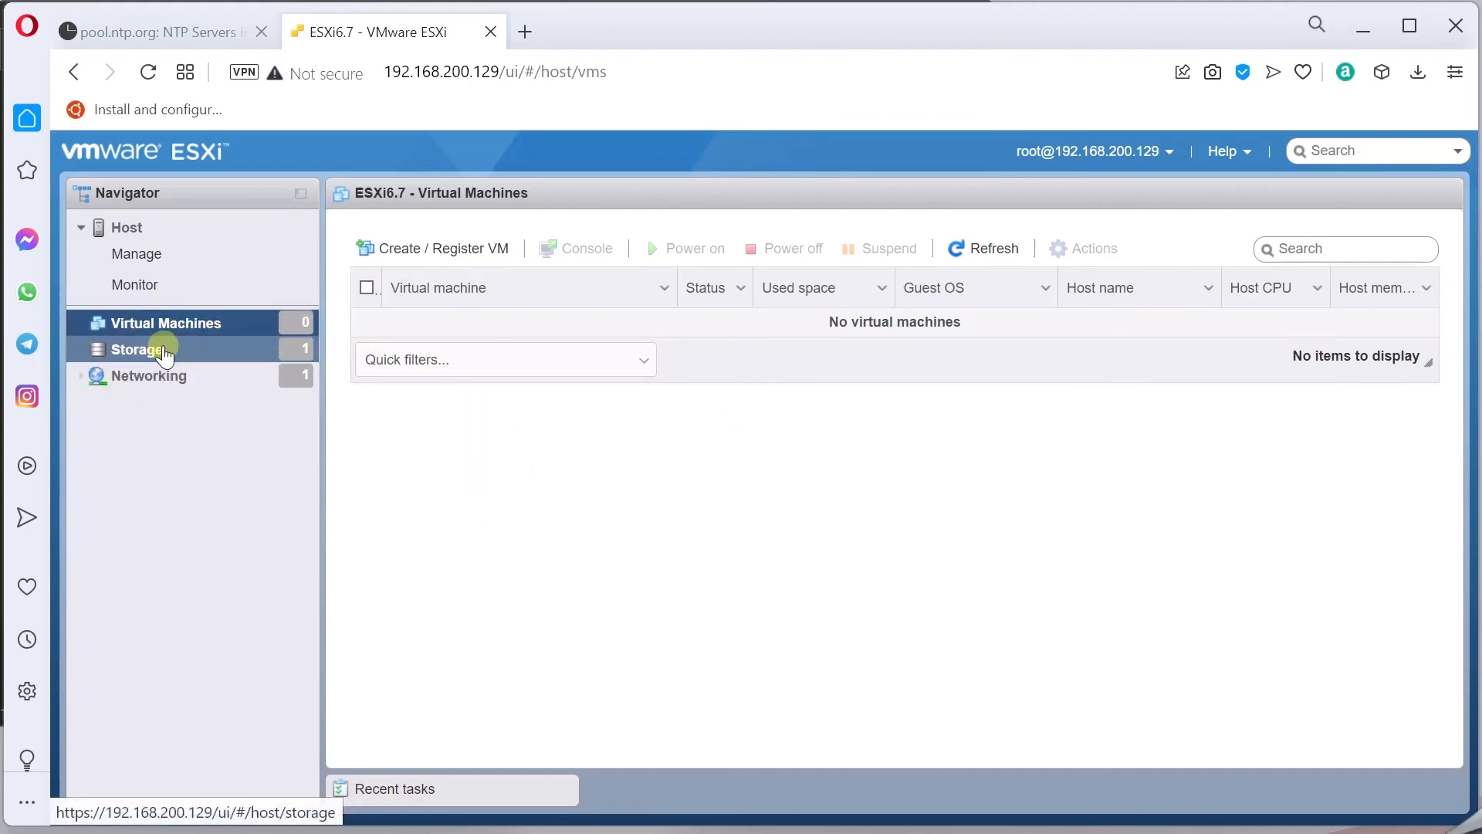
left_click(124, 227)
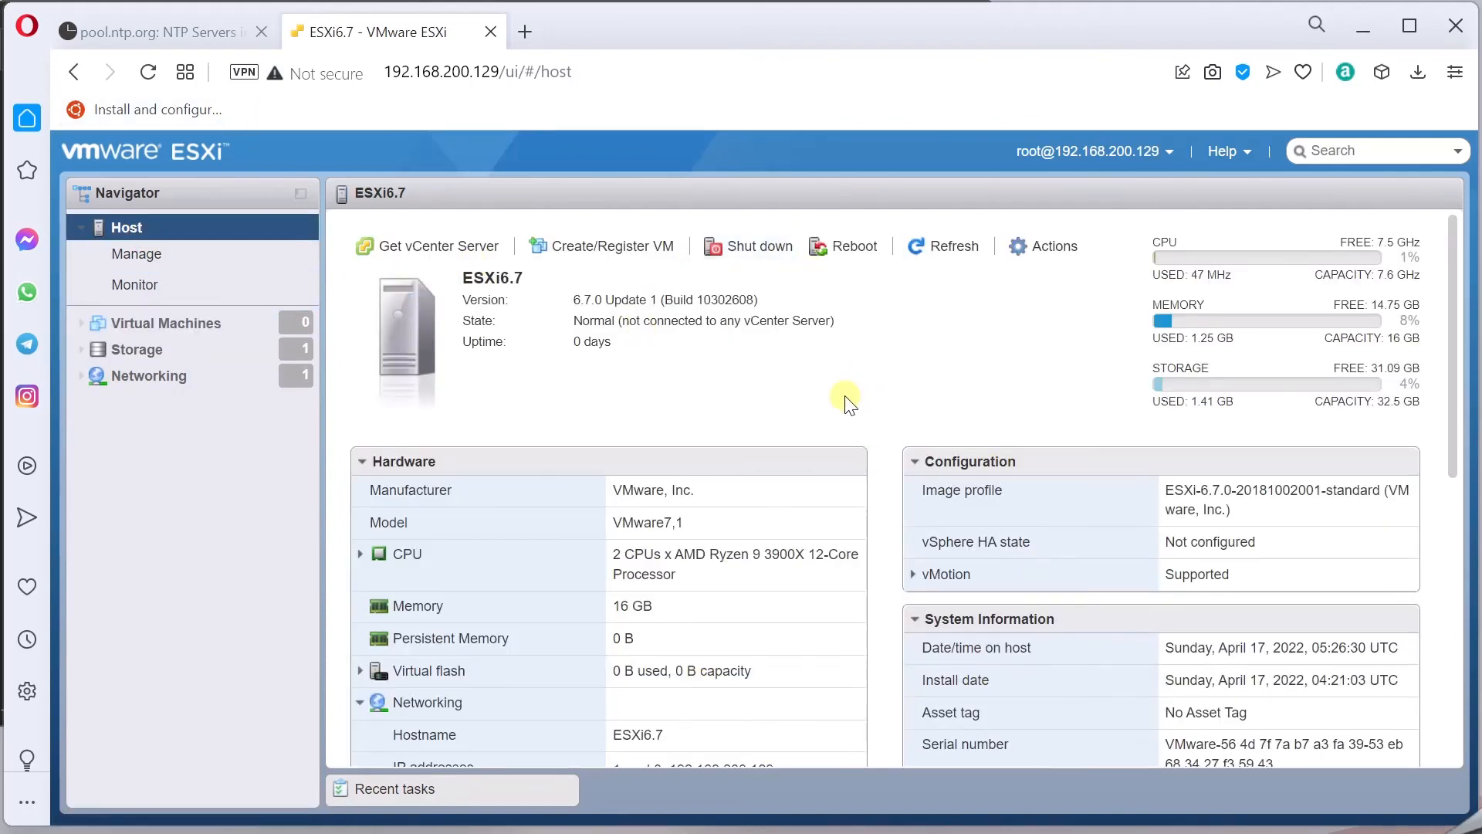
scroll(957, 559, "down", 3)
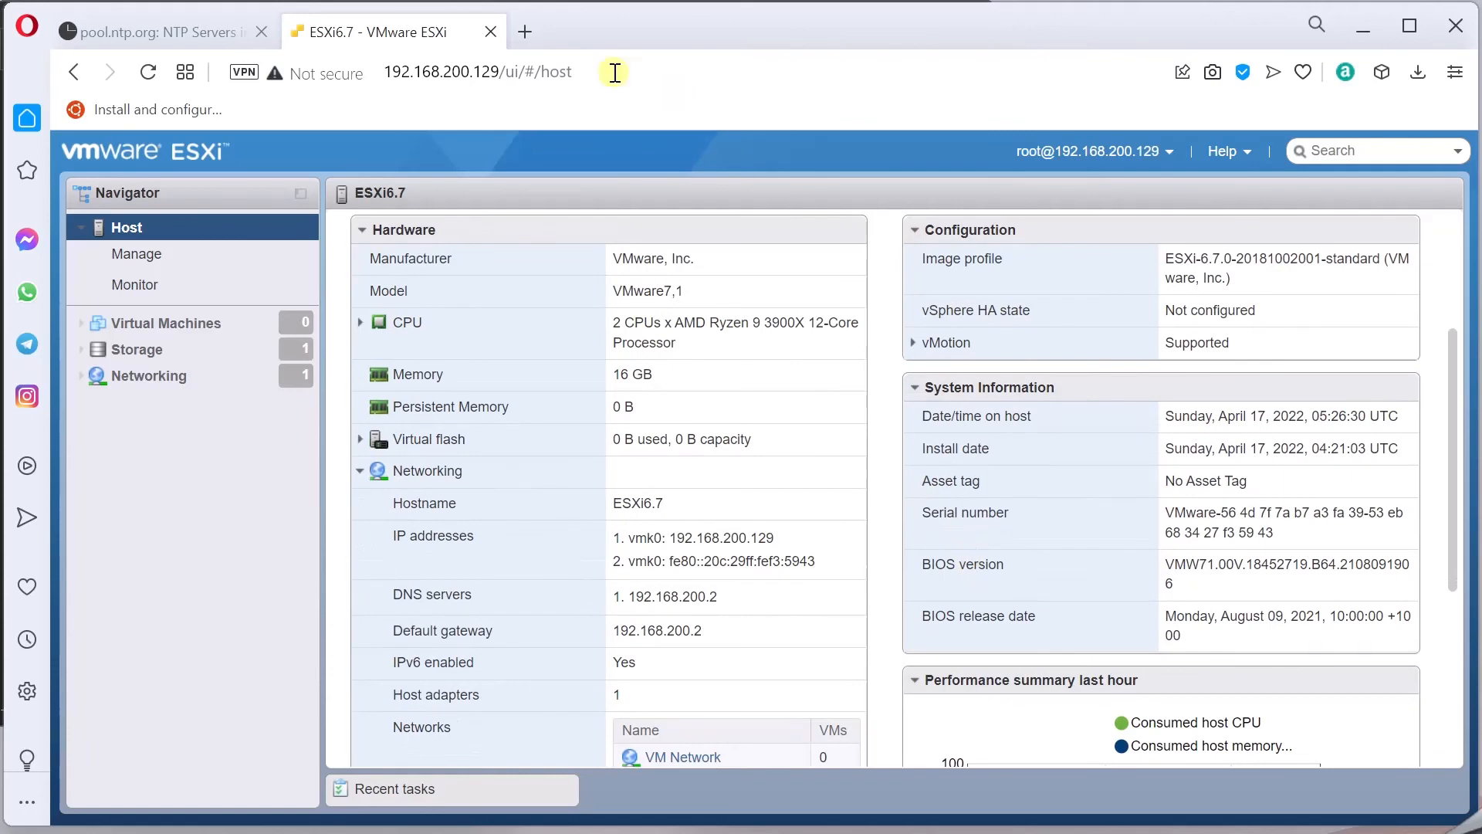
left_click(525, 32)
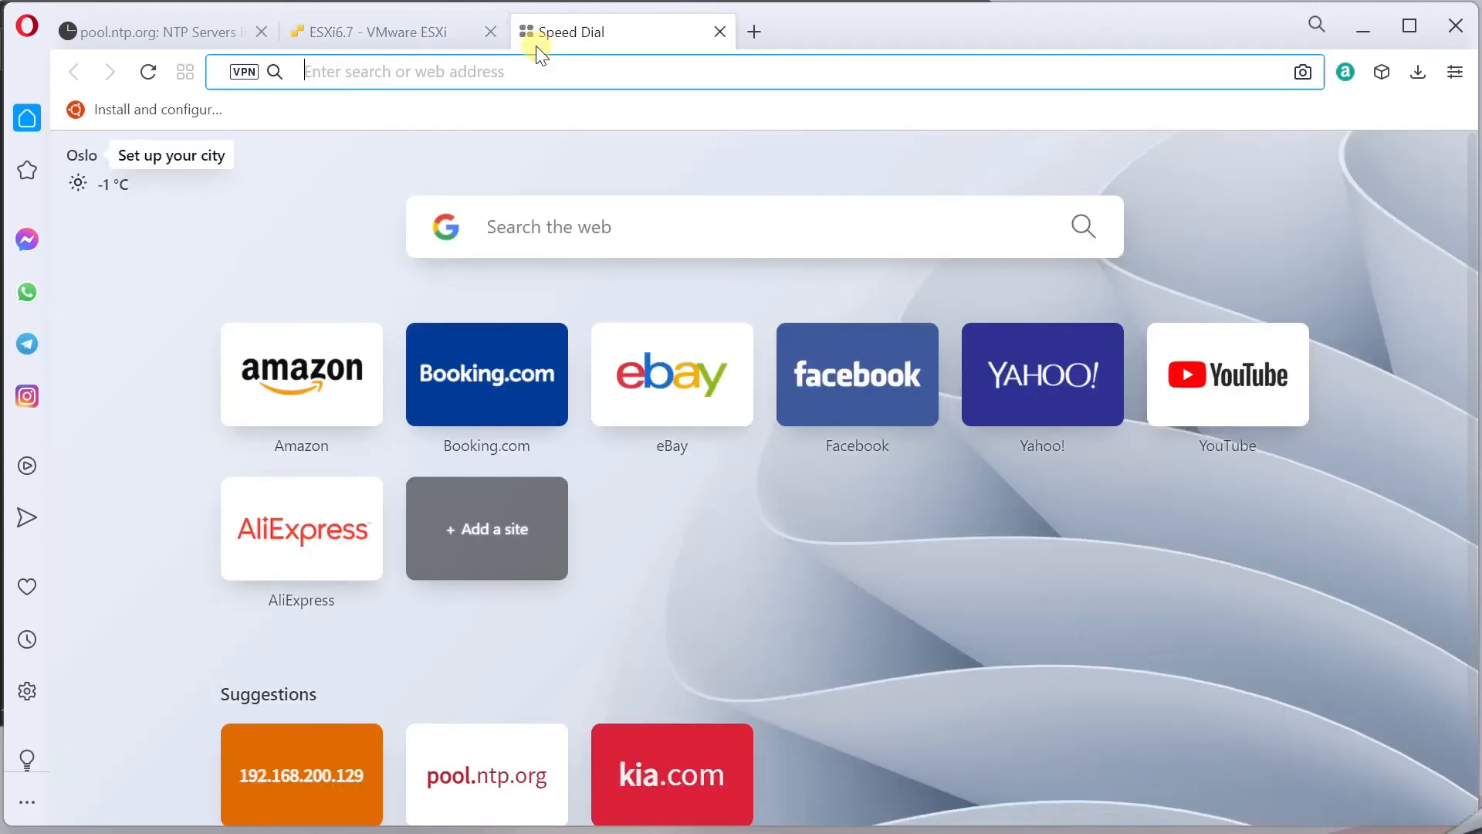
type("http")
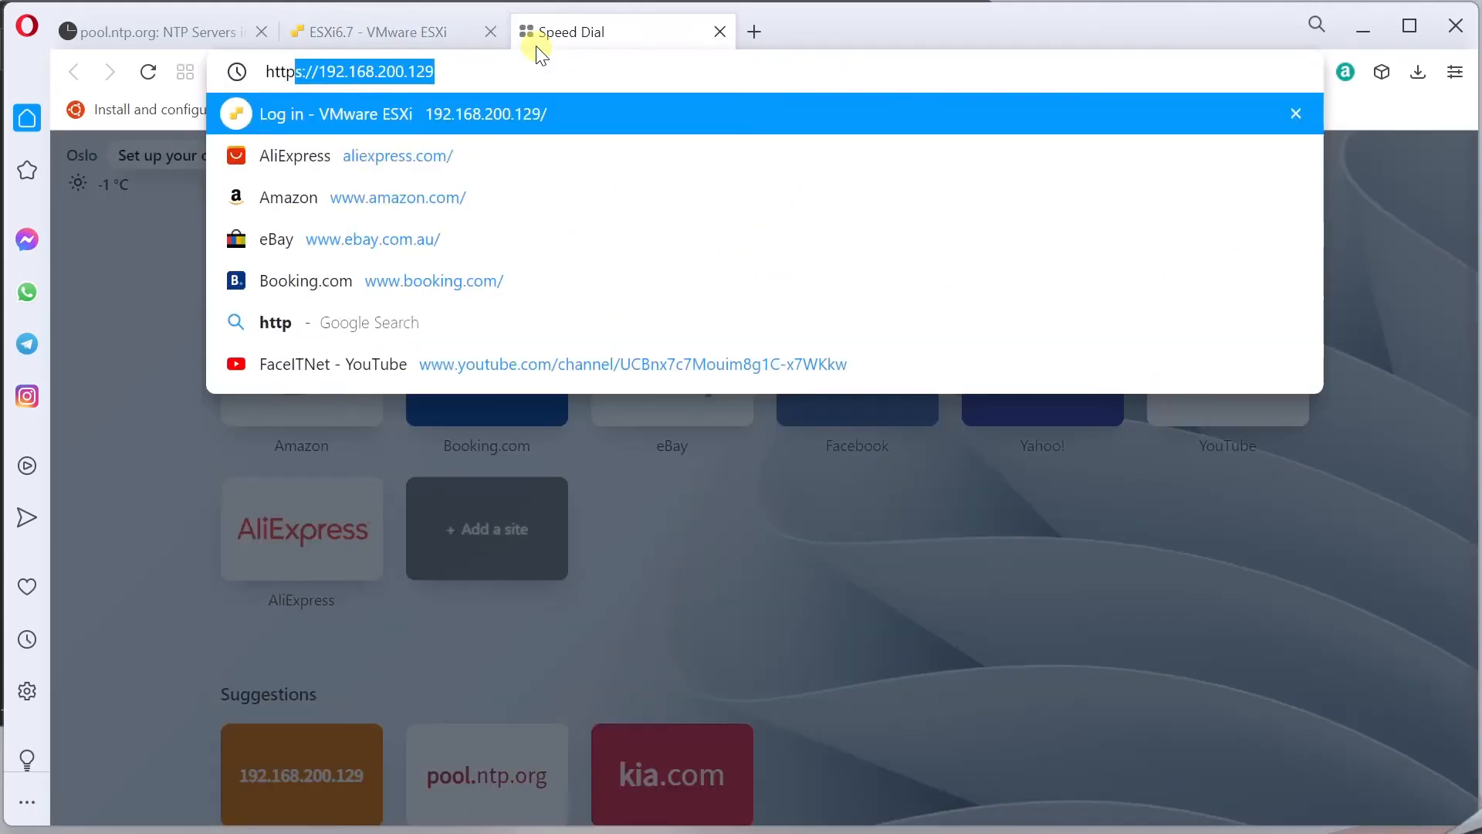
type("s://esxi6")
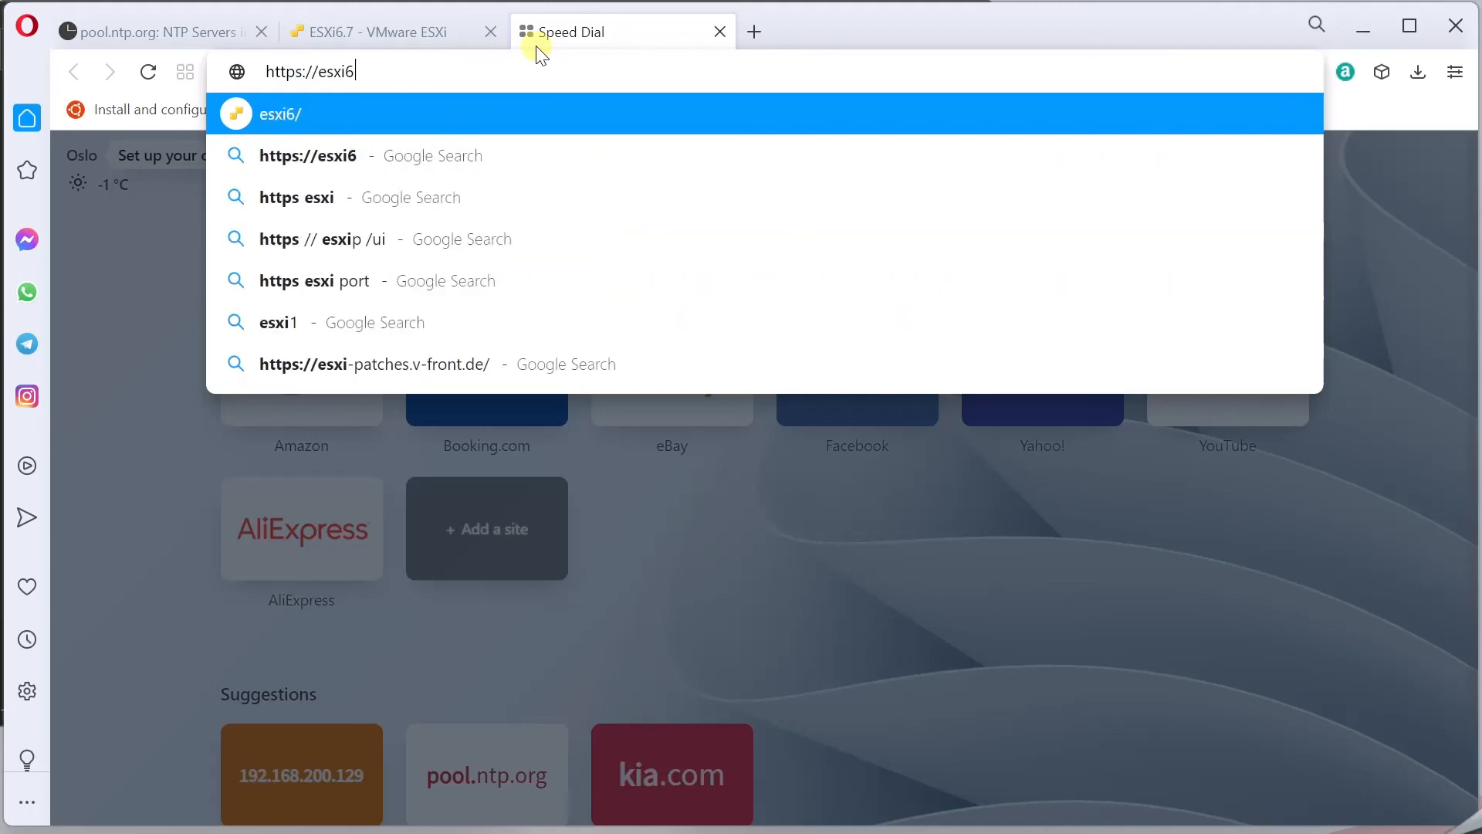
key("Return")
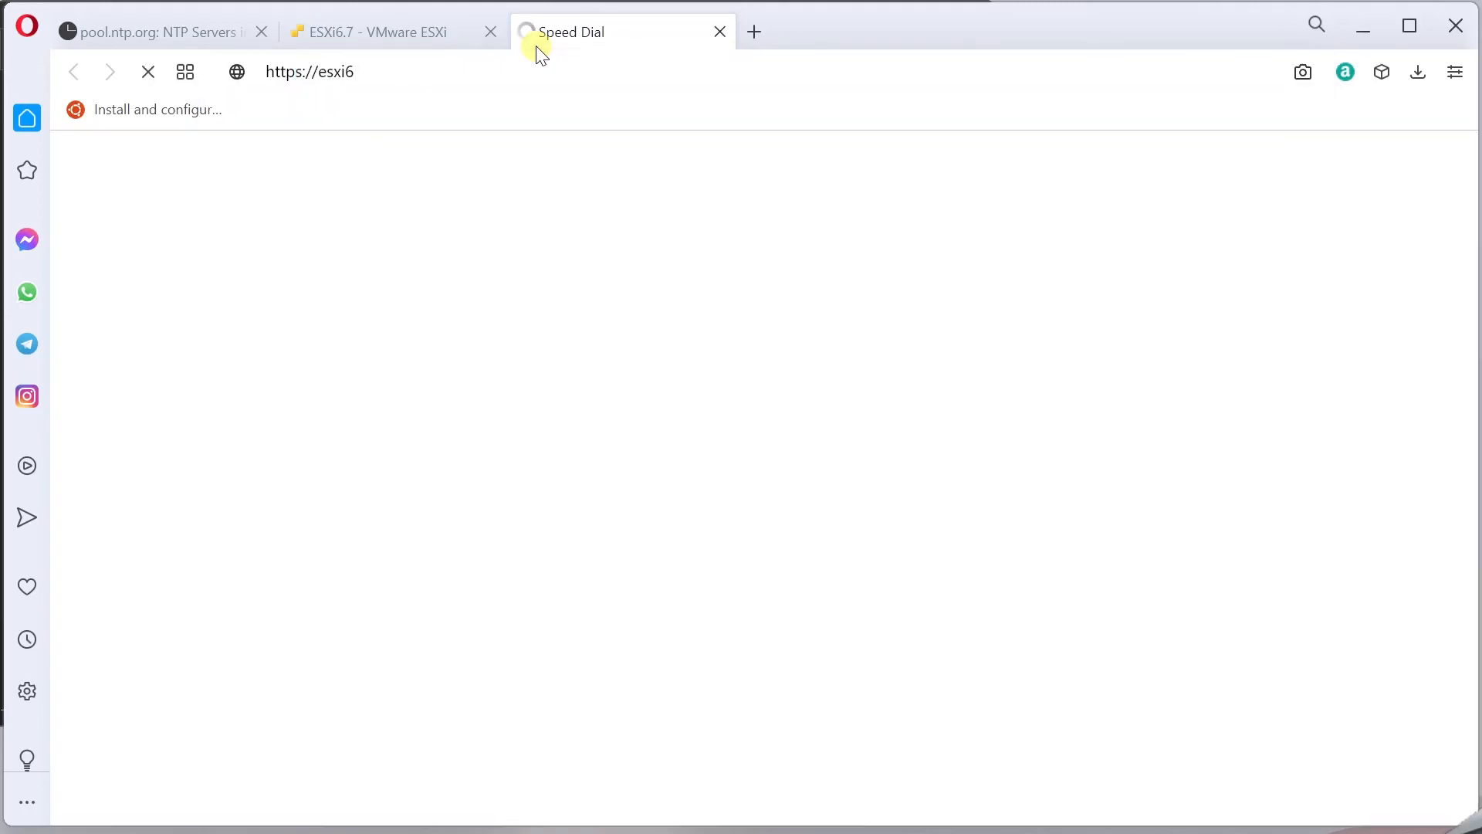
Check the hostname and IP addresses in the networking details of the ESXi host summary.
left_click(382, 29)
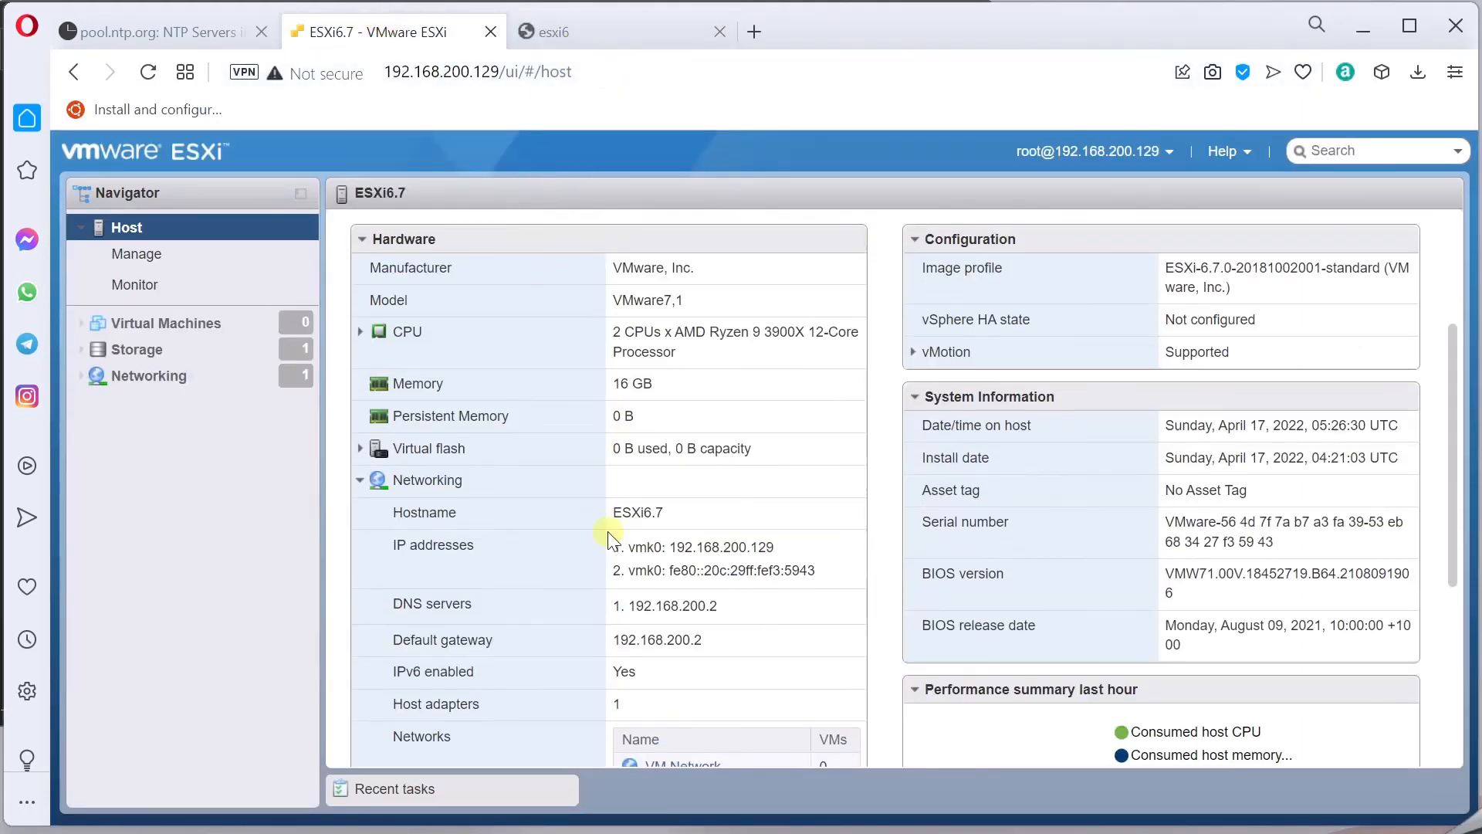
scroll(605, 521, "up", 3)
scroll(670, 525, "down", 6)
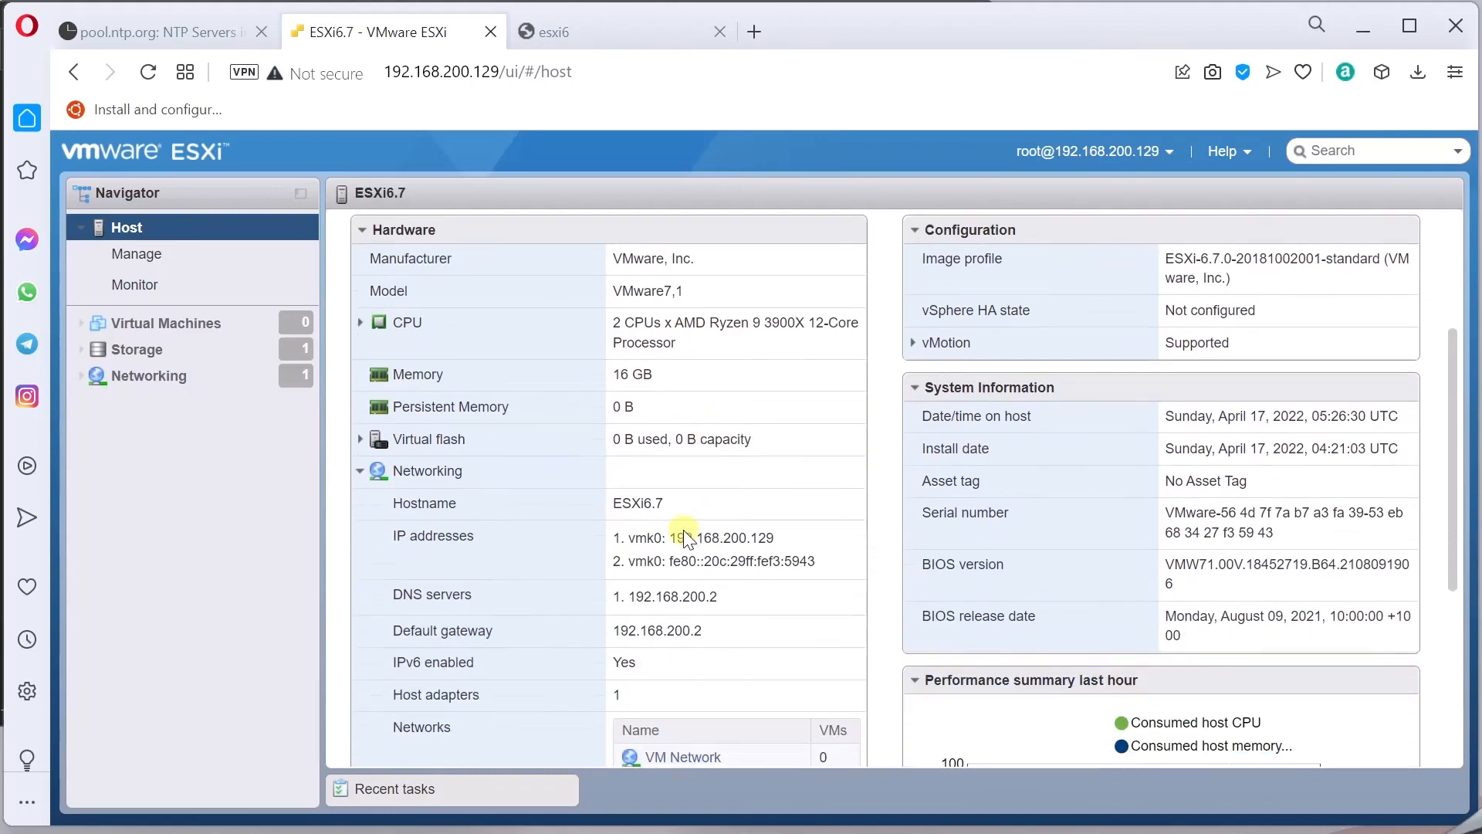
scroll(672, 553, "up", 7)
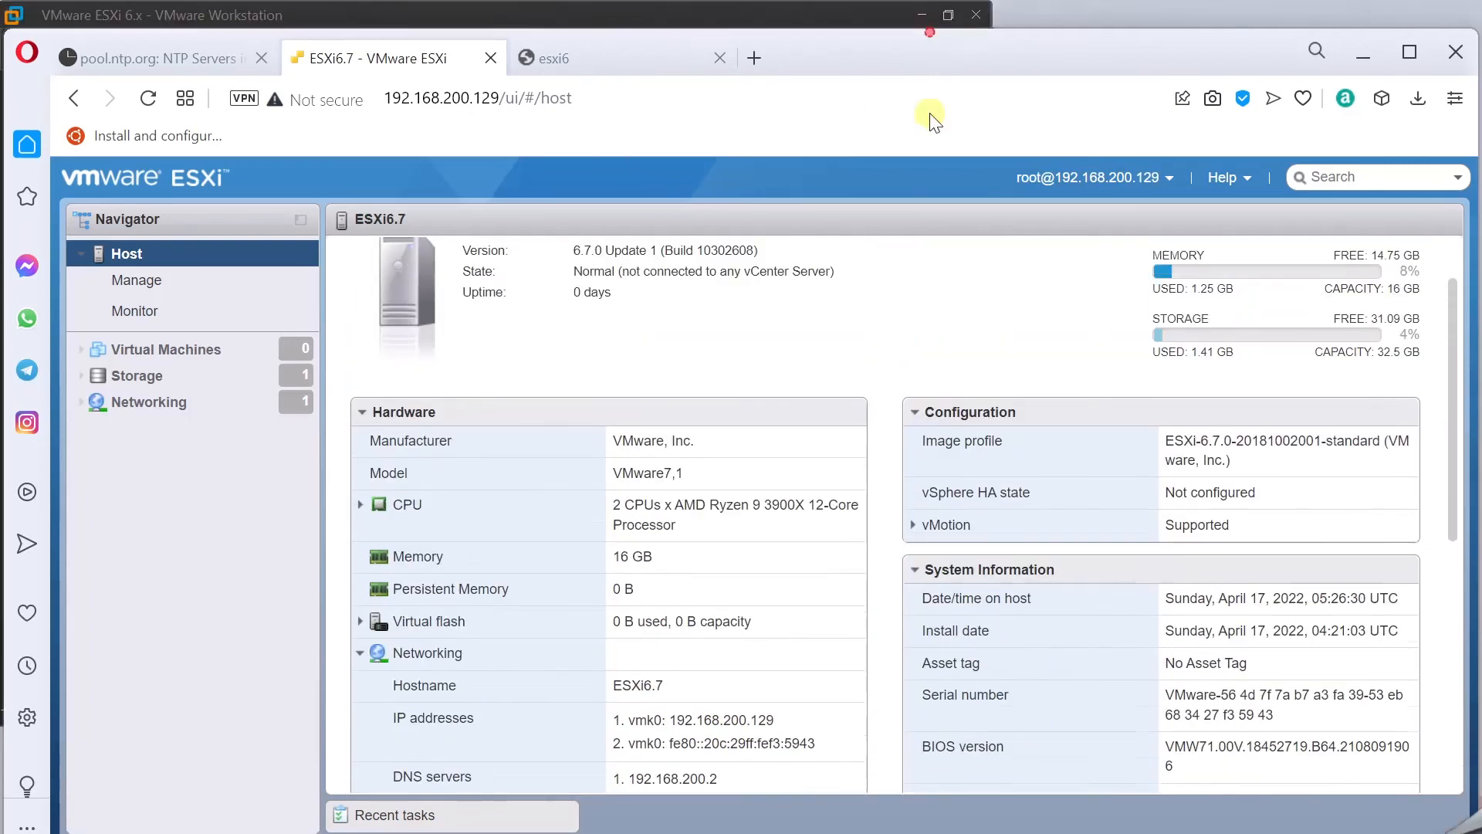
Uncover the VMware Workstation console to check the host's management addresses, then return to the browser.
left_click_drag(933, 59, 910, 536)
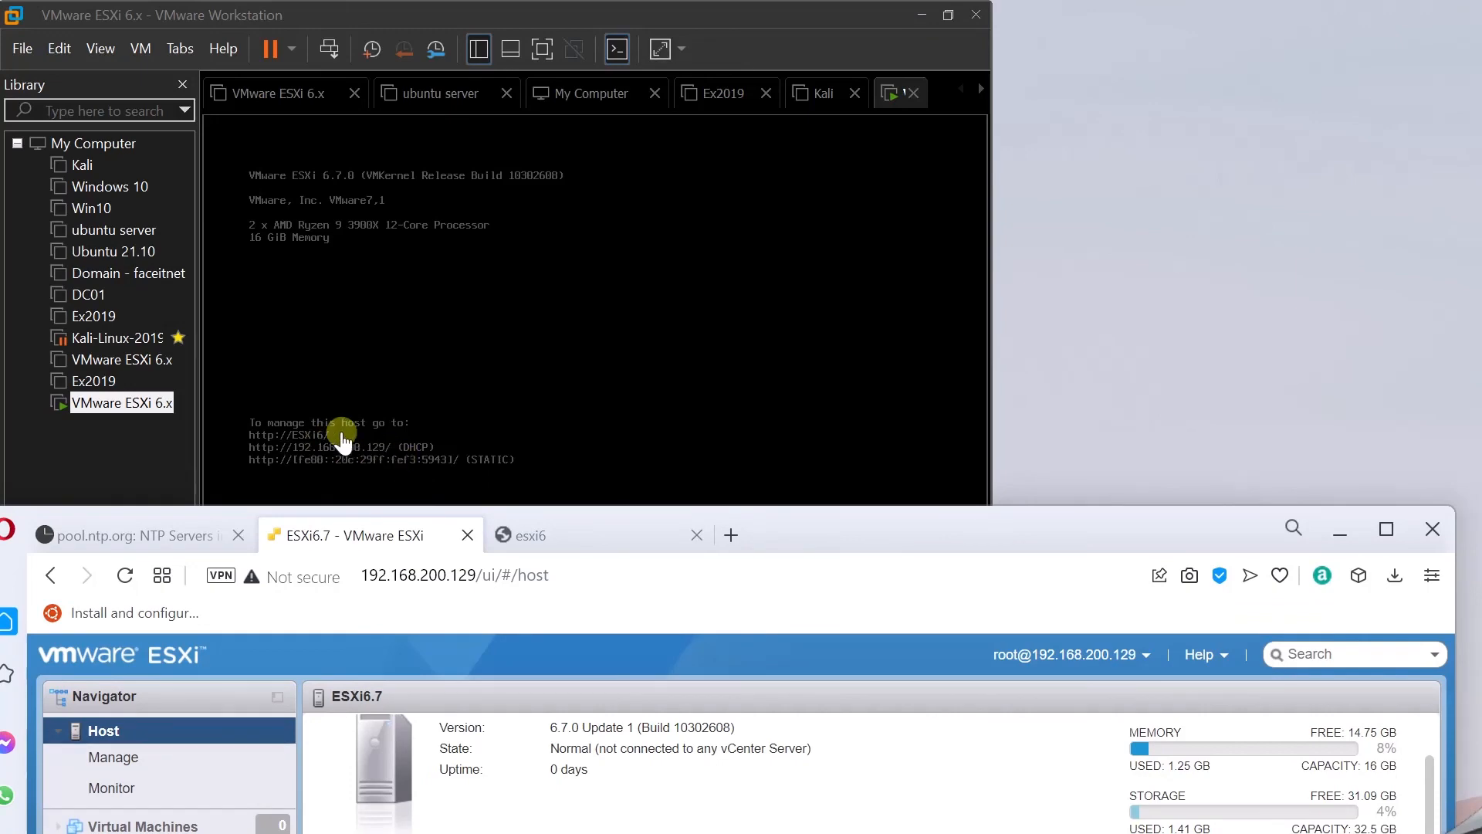
left_click(342, 436)
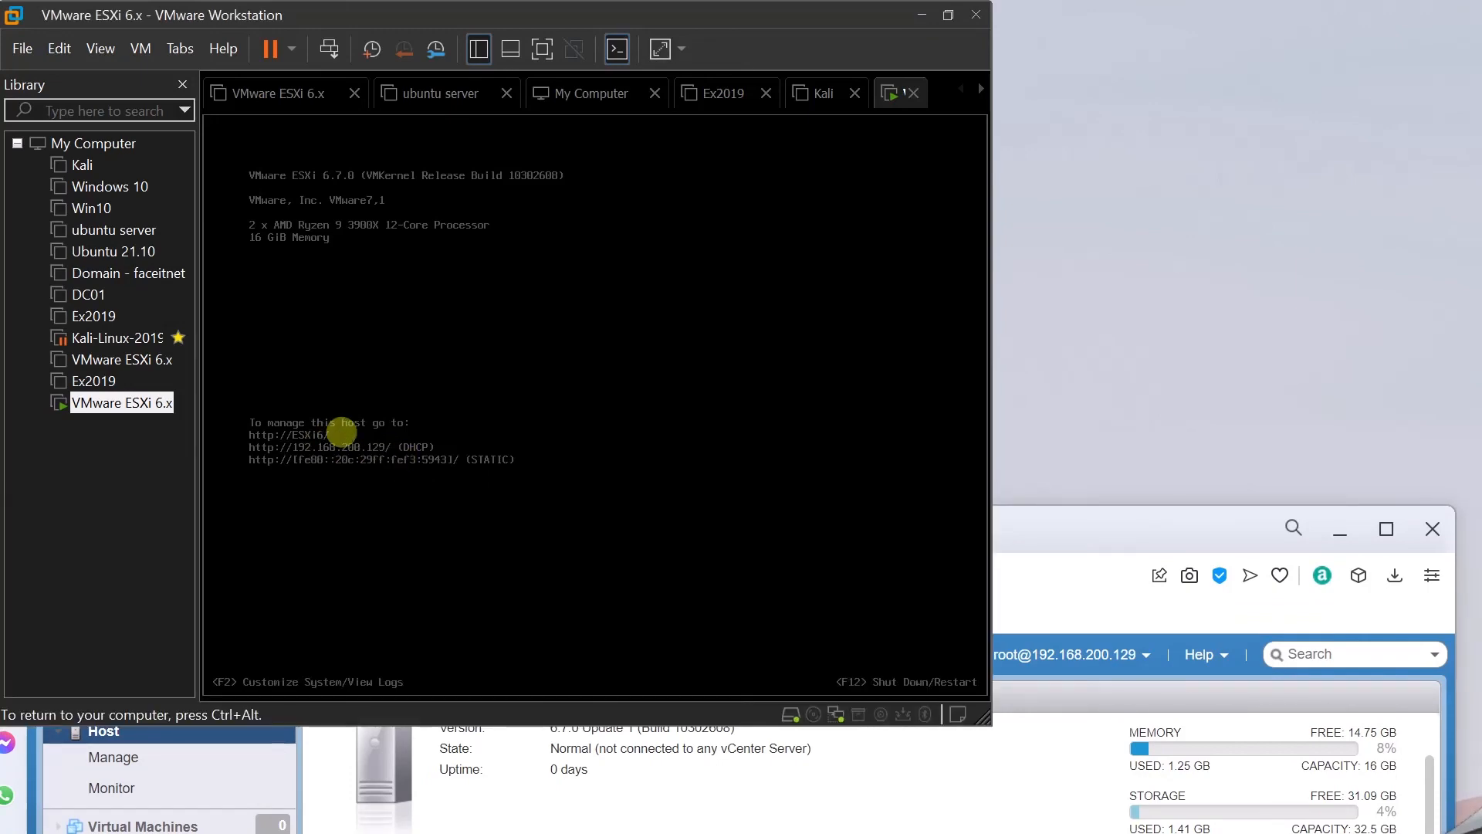
key("ctrl+alt")
double_click(1060, 534)
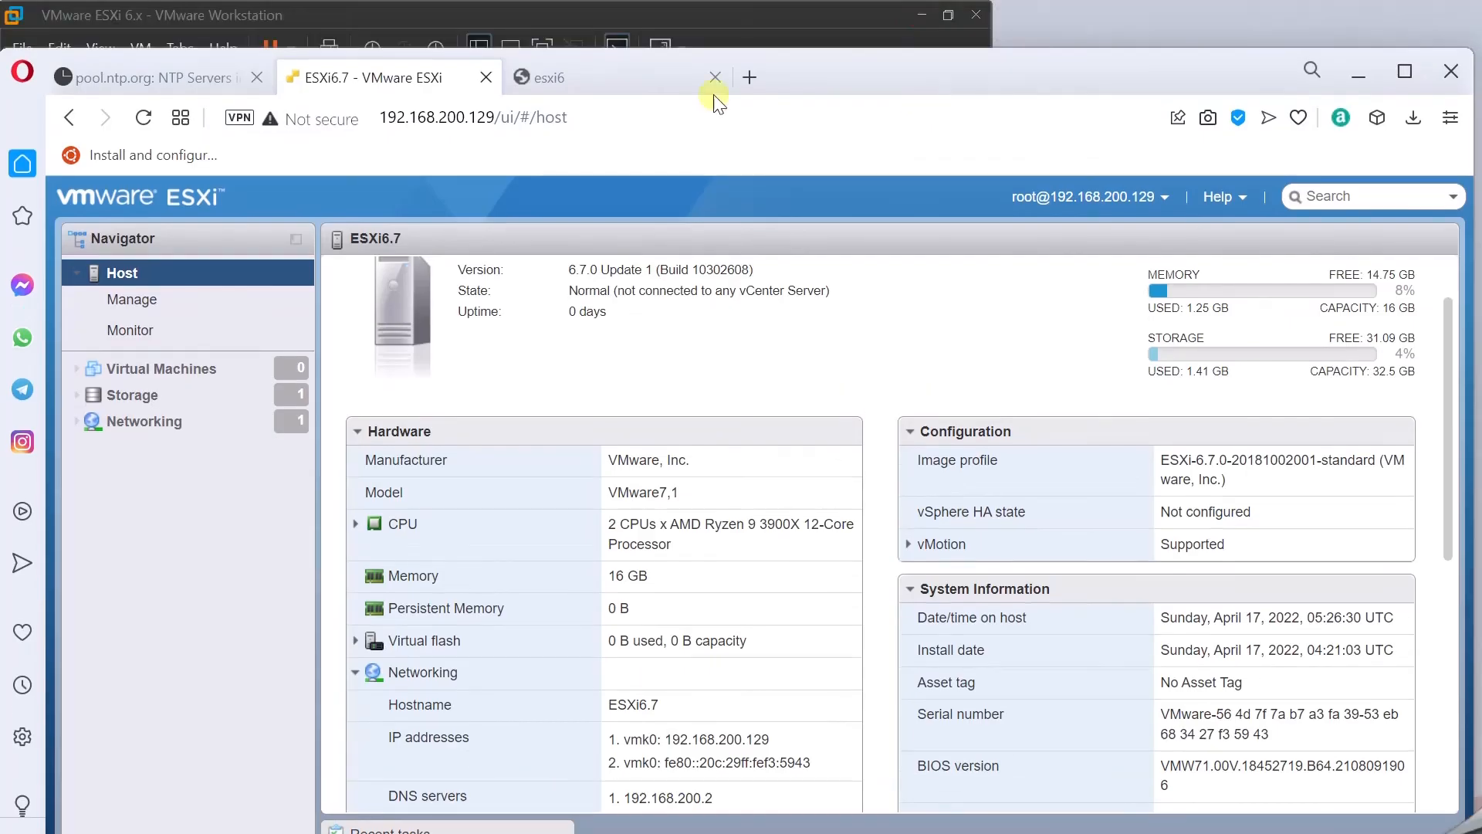
left_click(628, 73)
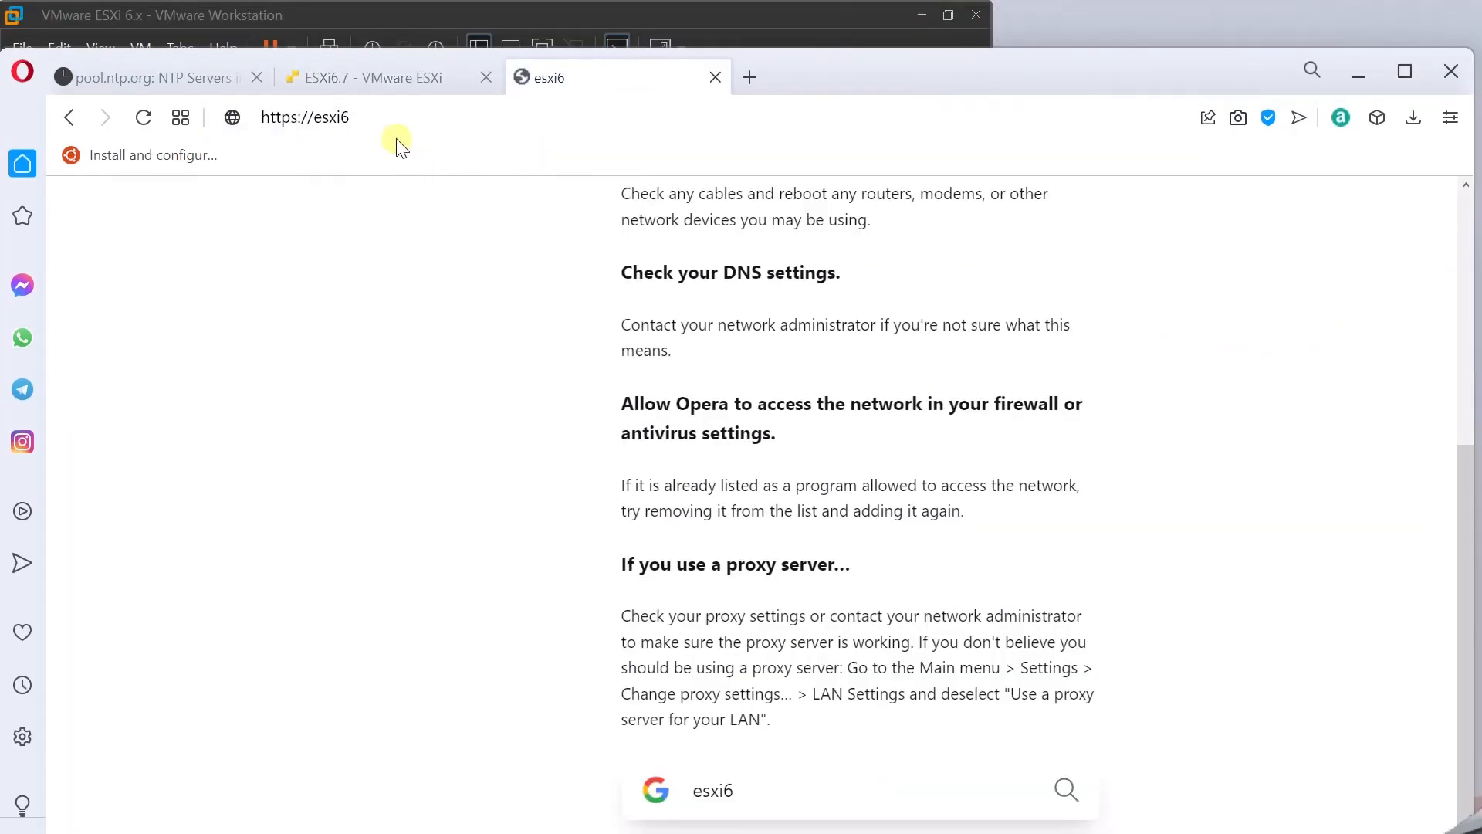
left_click(376, 119)
left_click(376, 119)
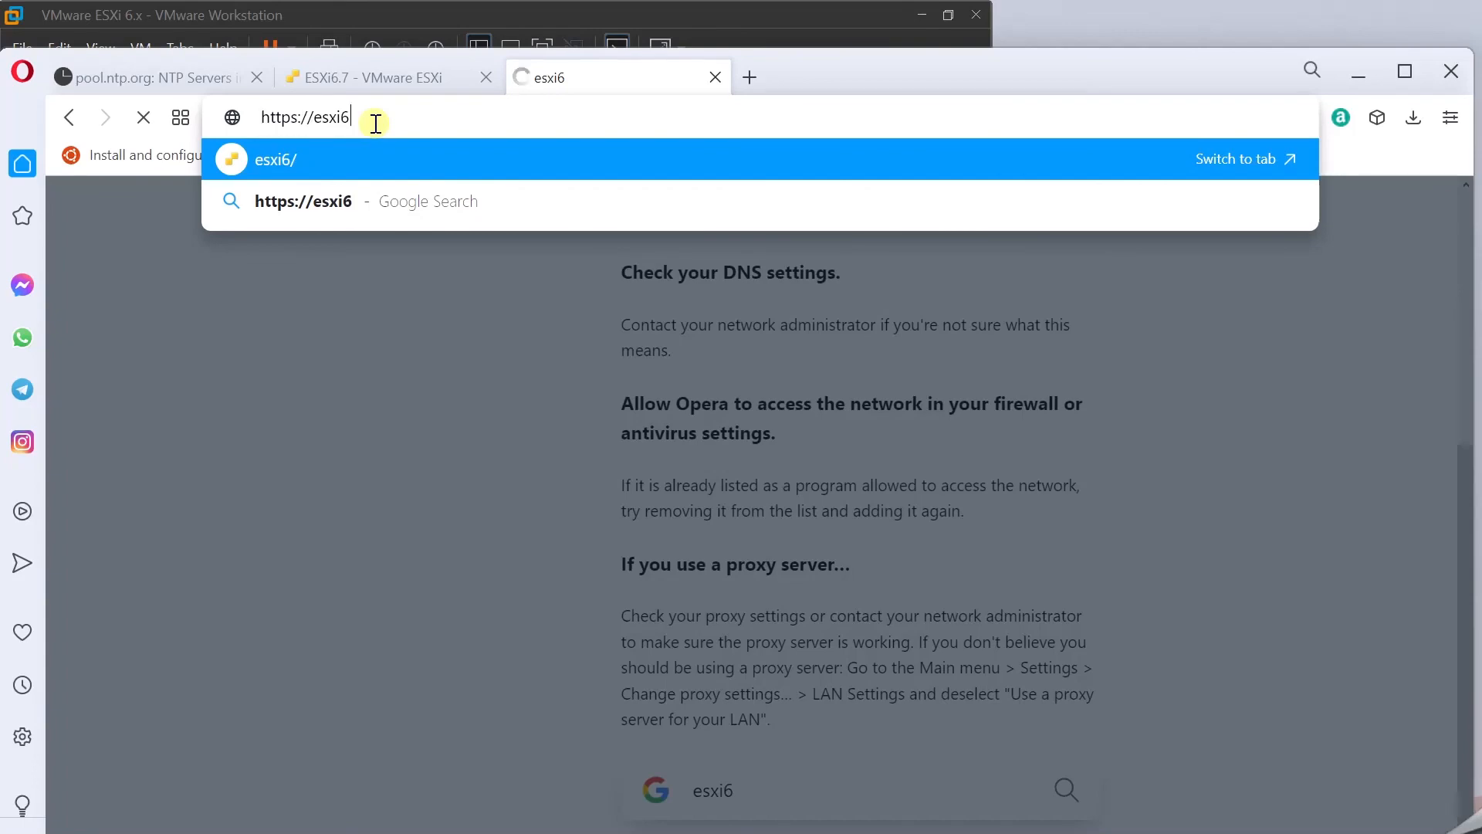
type("/")
key("Return")
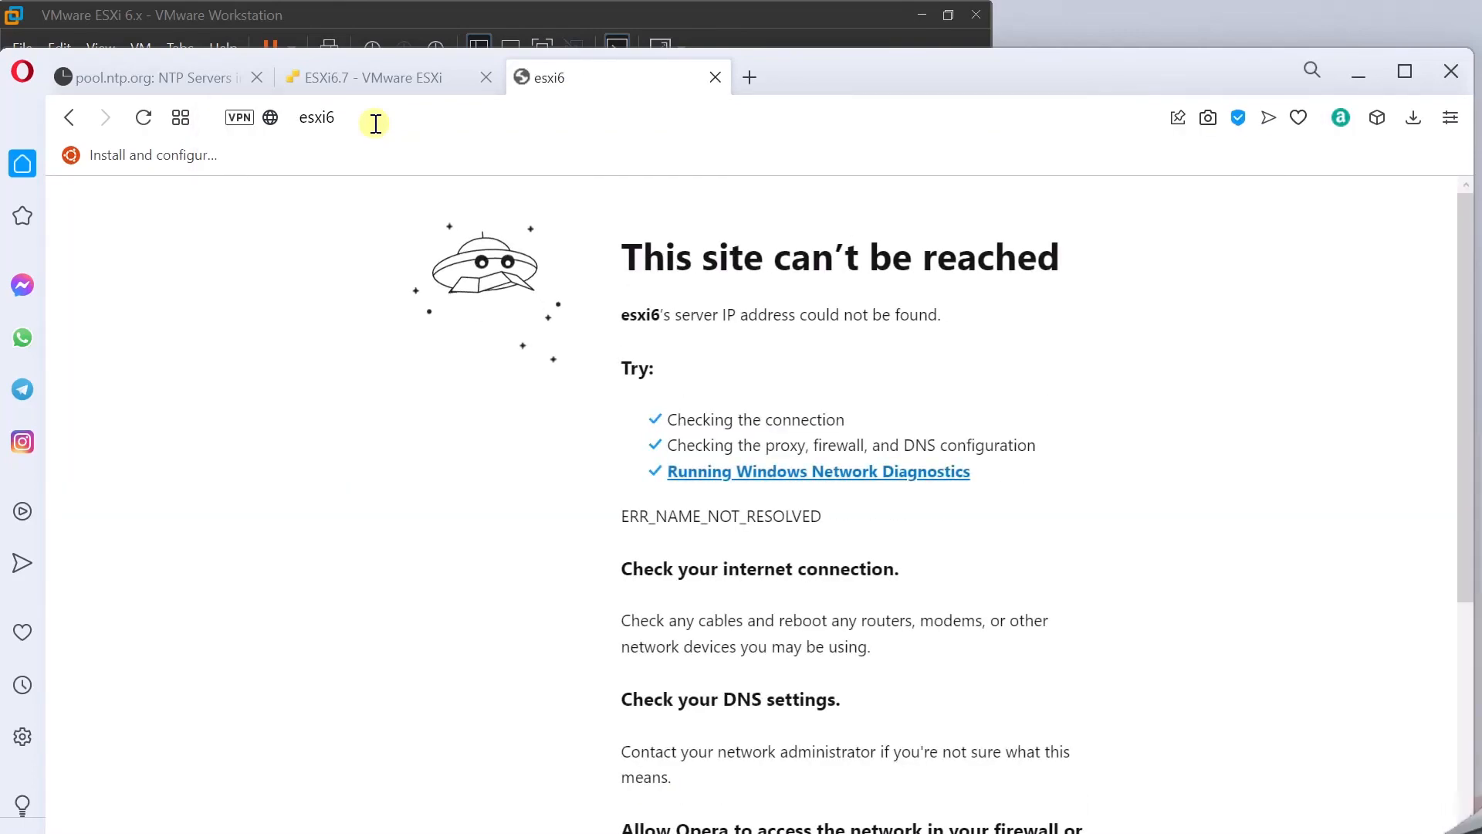
left_click(379, 105)
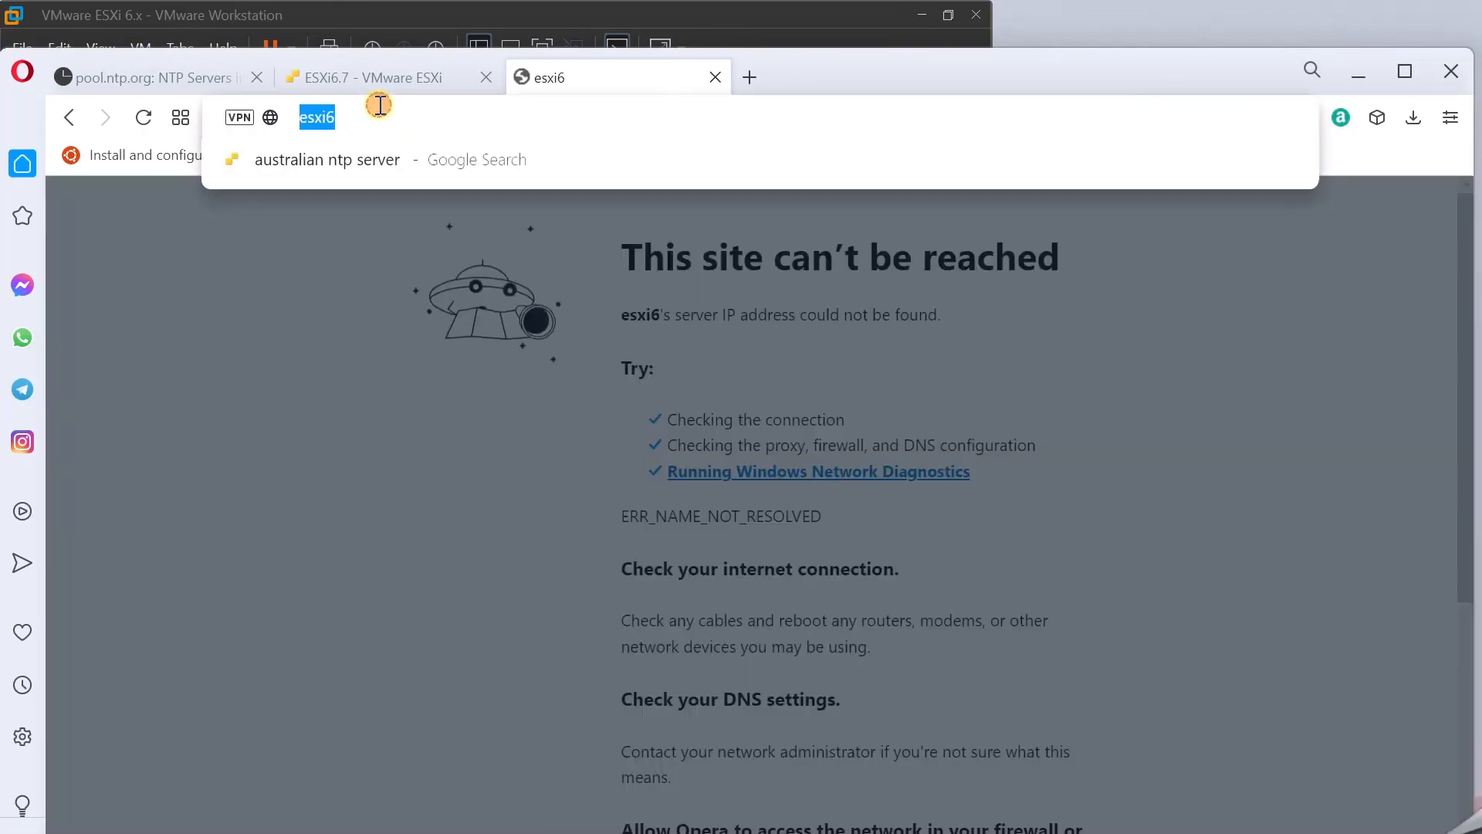
left_click(715, 78)
Highlight the host's IP address 192.168.200.129 in the web client's URL and return to the host summary.
left_click(416, 116)
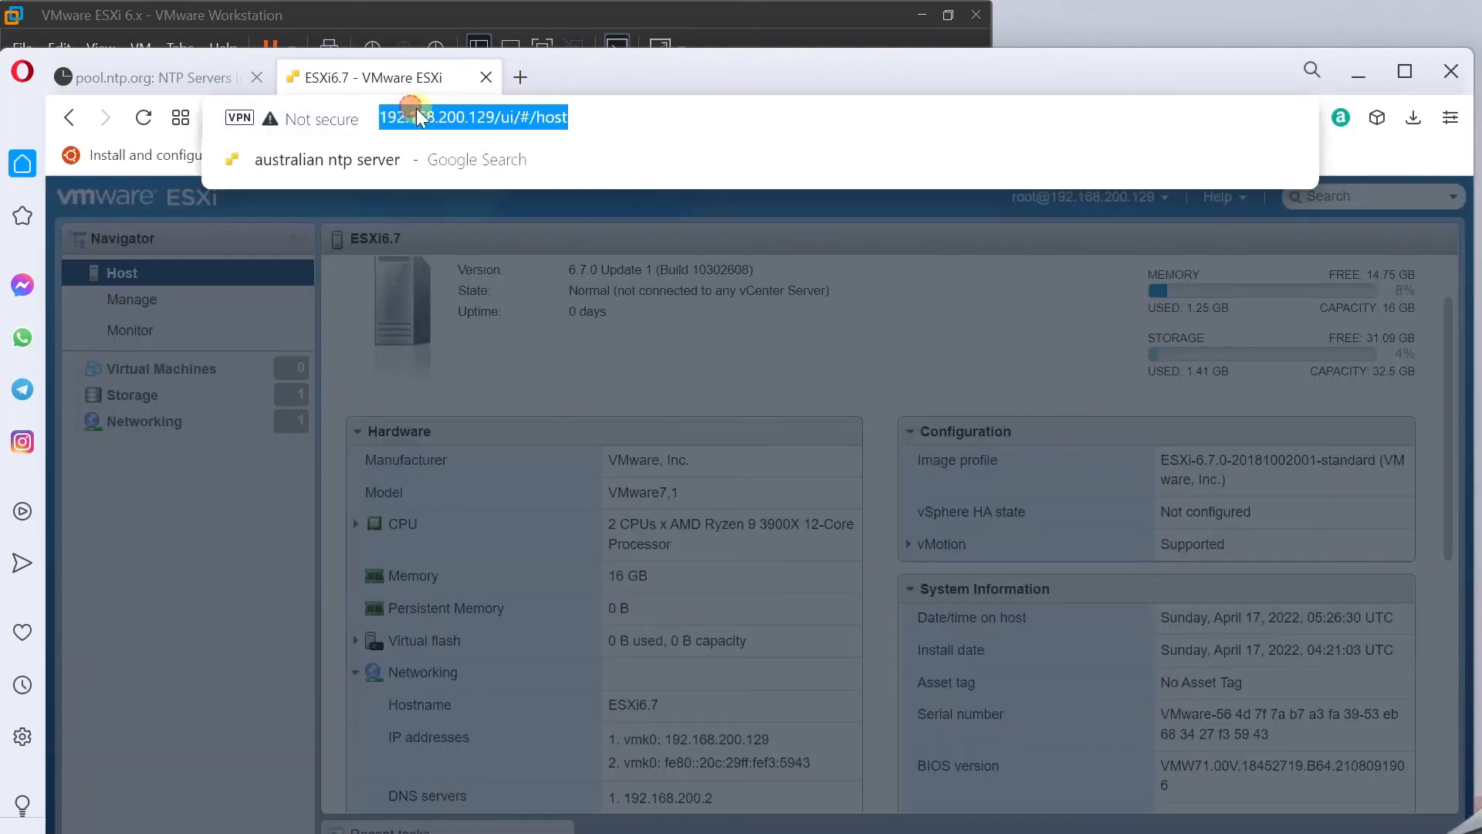
left_click(427, 116)
left_click_drag(496, 117, 361, 133)
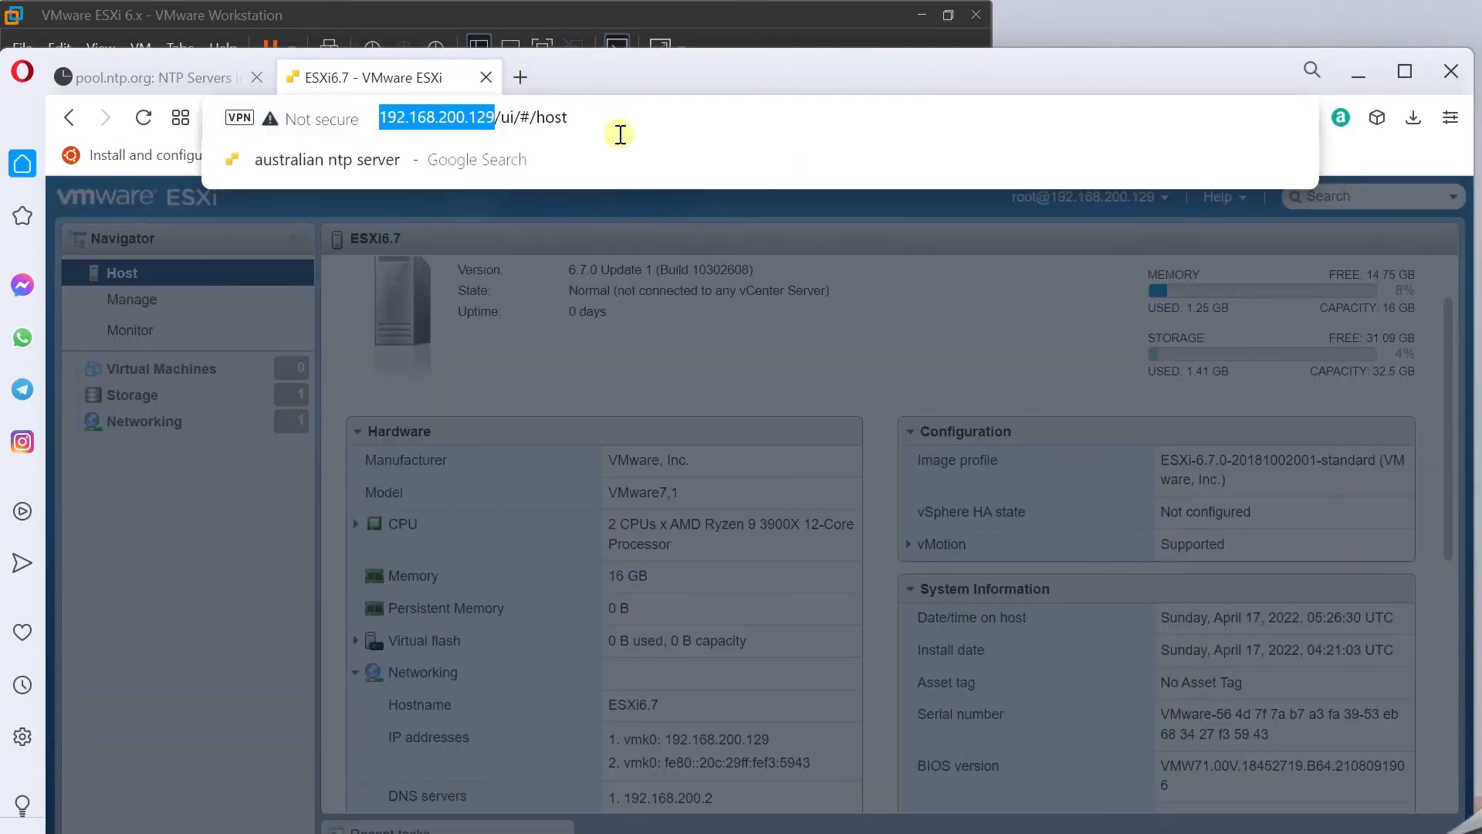
left_click(615, 543)
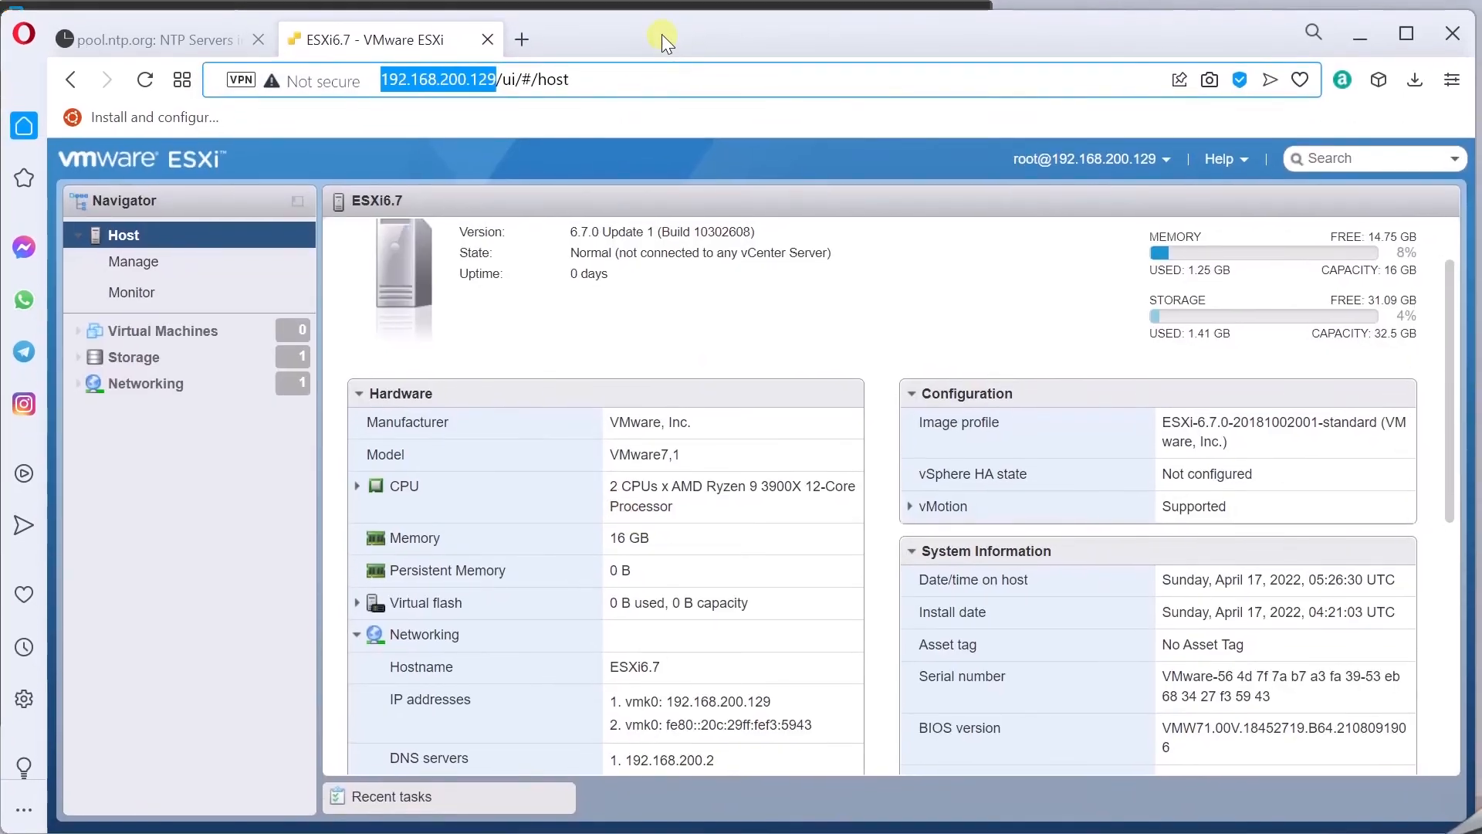